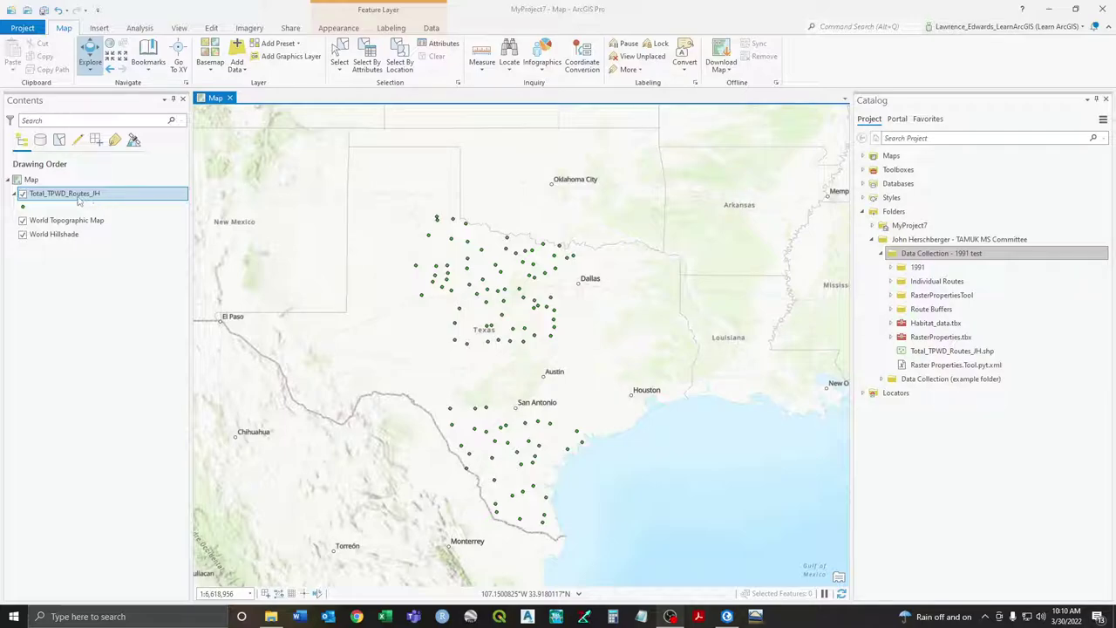
Review the Total_TPWD_Routes_JH attribute table, then expand Habitat_data.tbx to list its Step 1-4 models
right_click(79, 201)
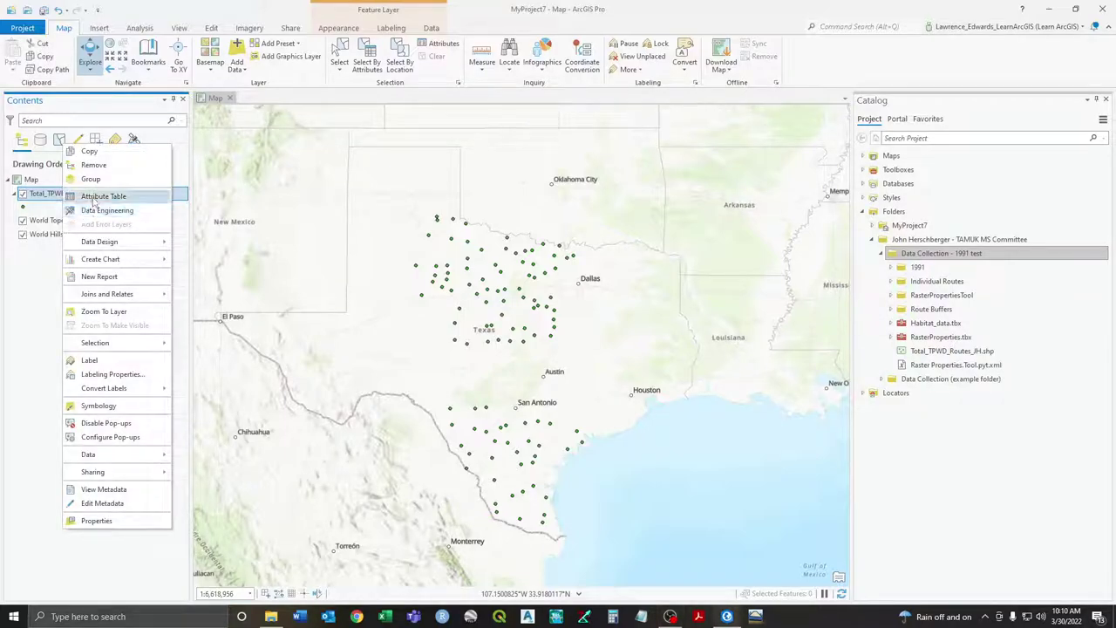
left_click(118, 197)
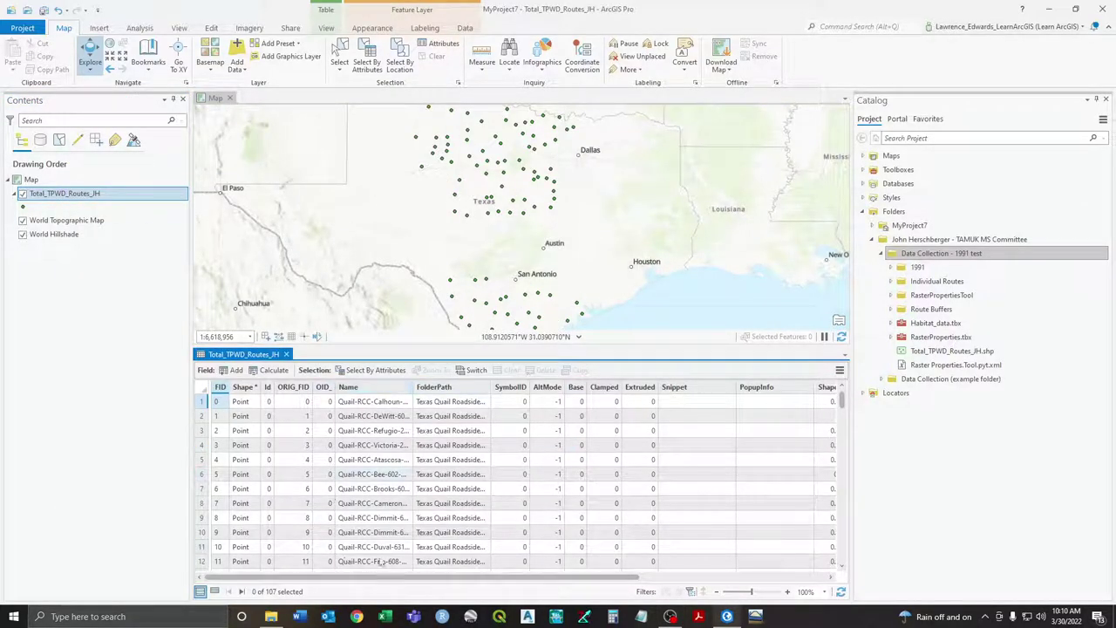
left_click_drag(486, 577, 683, 577)
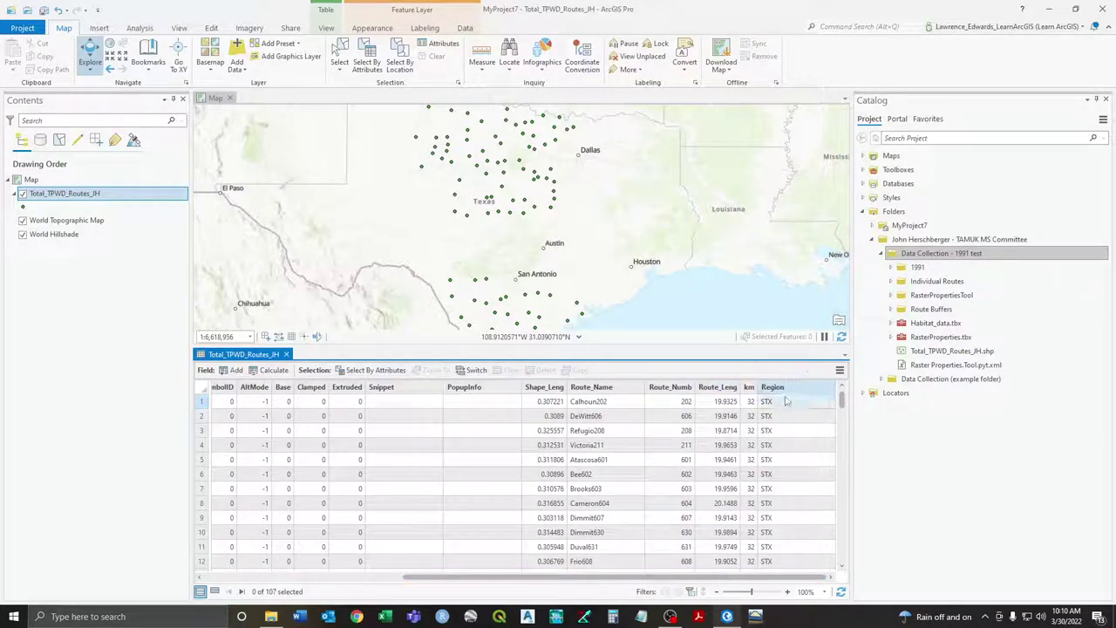
scroll(784, 537, "down", 1)
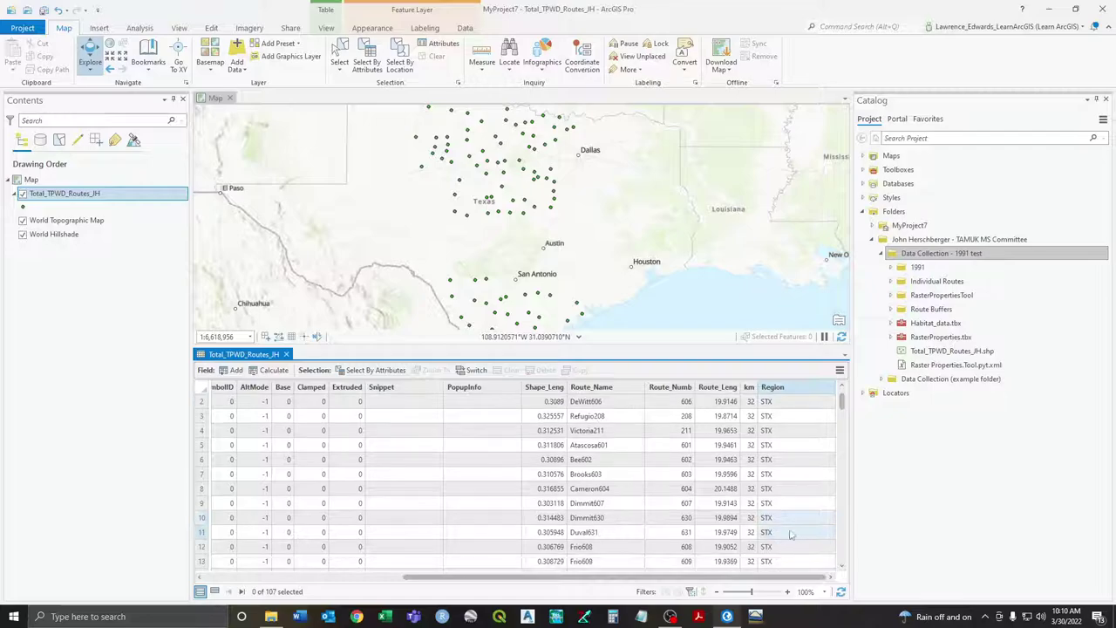
left_click_drag(843, 403, 844, 565)
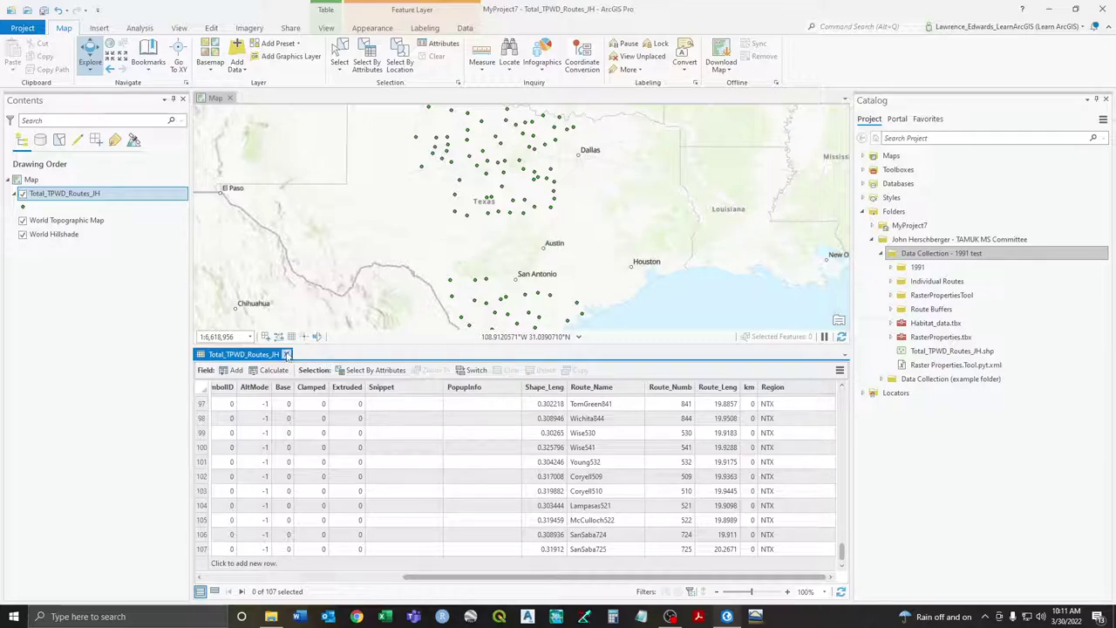
left_click(286, 354)
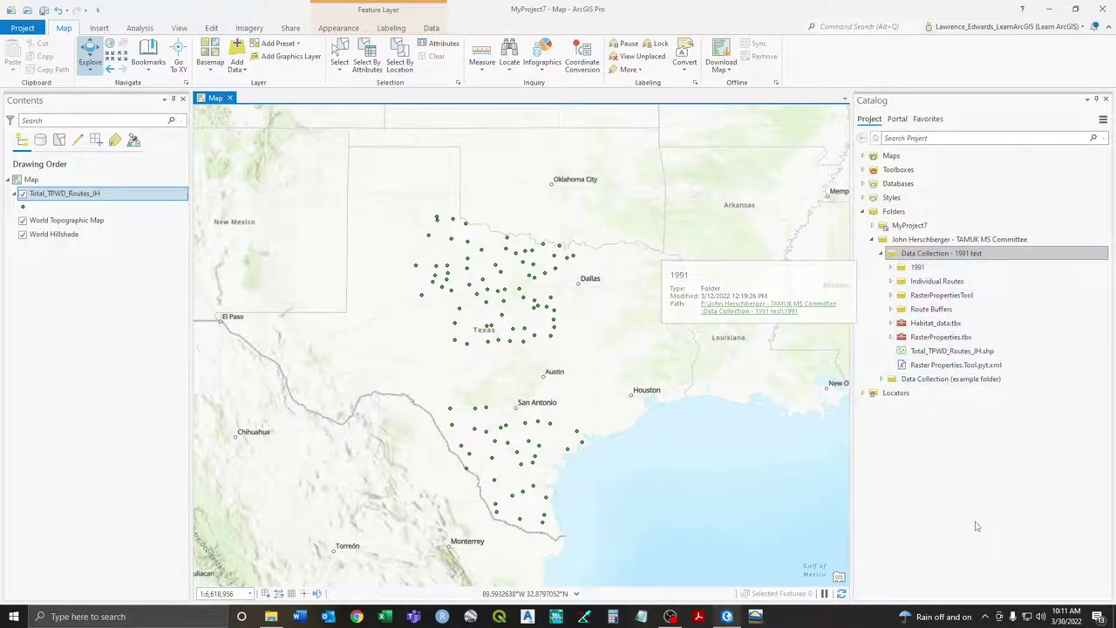
left_click(968, 352)
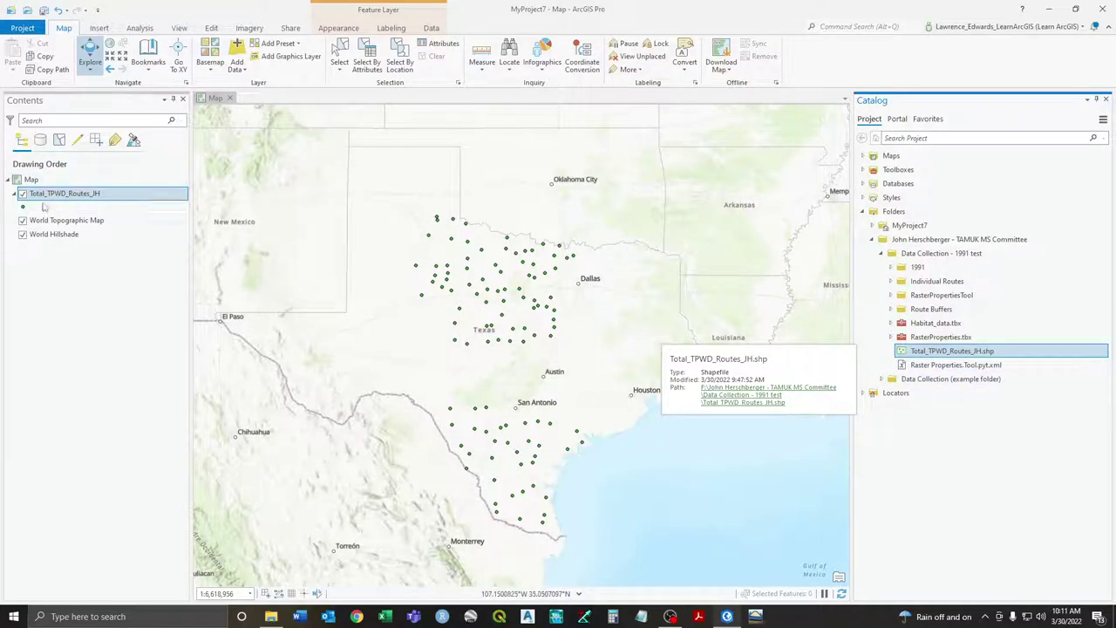
left_click(890, 324)
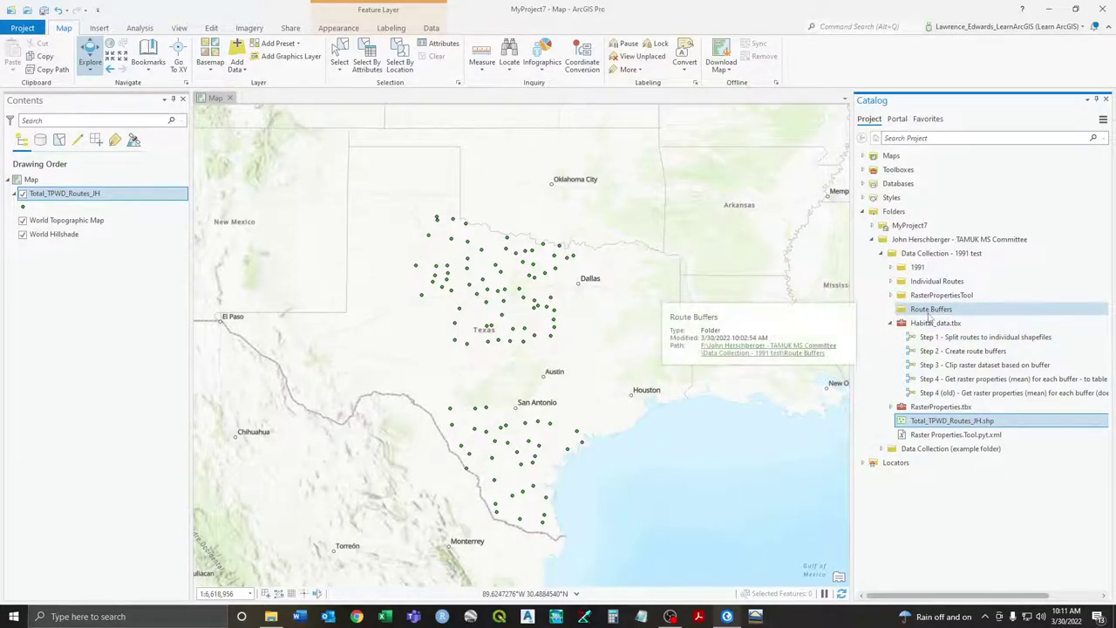
Expand the 1991 and PRISM_1991_Data folders, browse the monthly 1991 PRISM rasters, then collapse PRISM_1991_Data
left_click(891, 268)
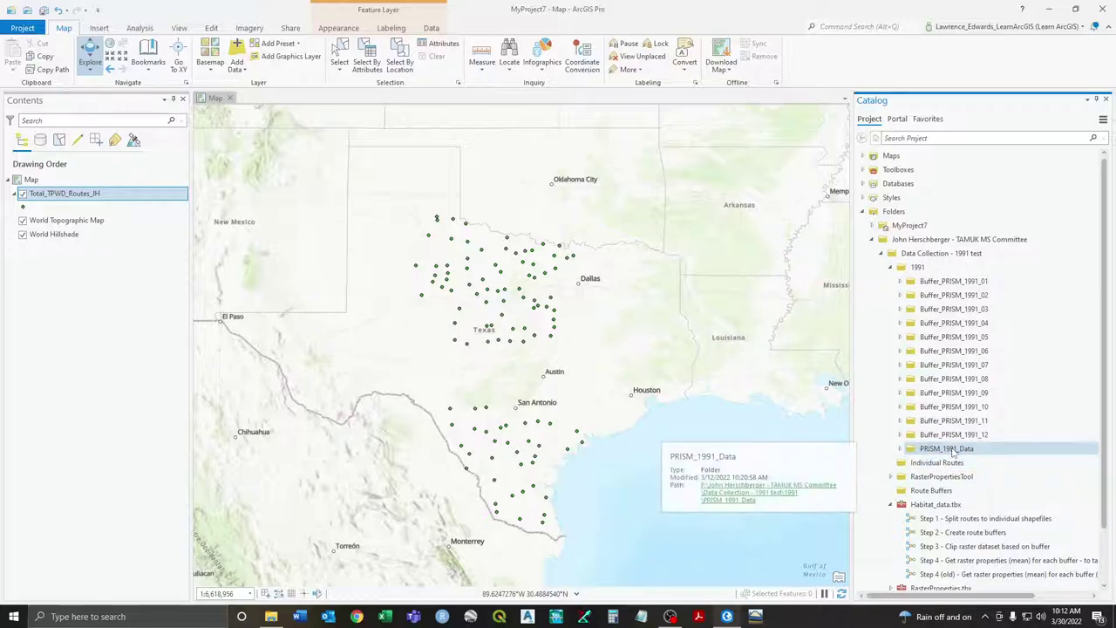
left_click(900, 449)
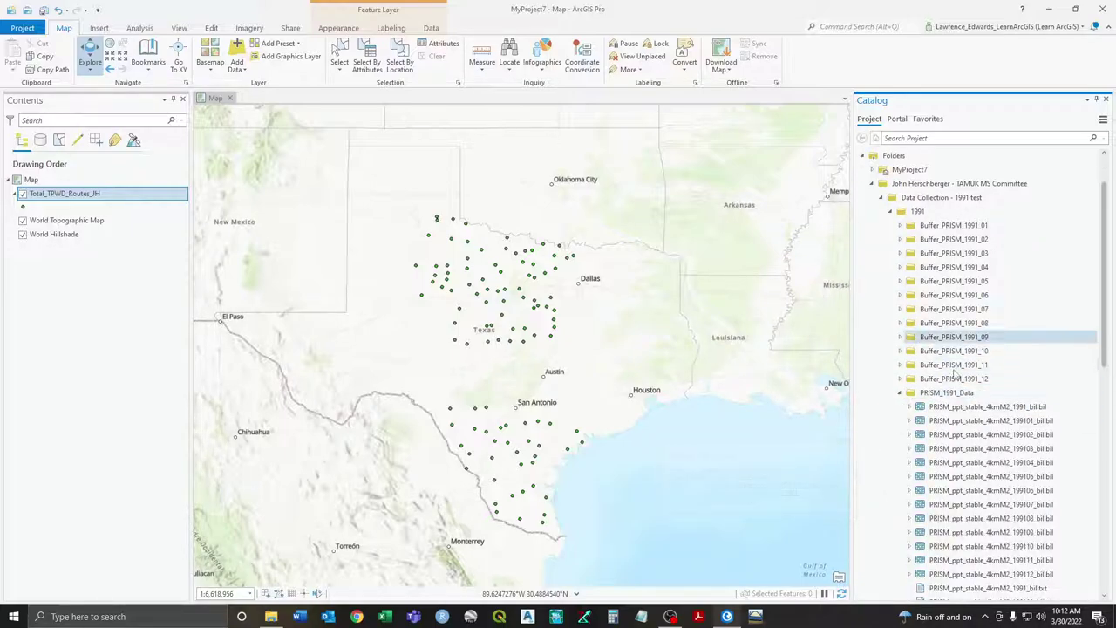
scroll(978, 261, "down", 5)
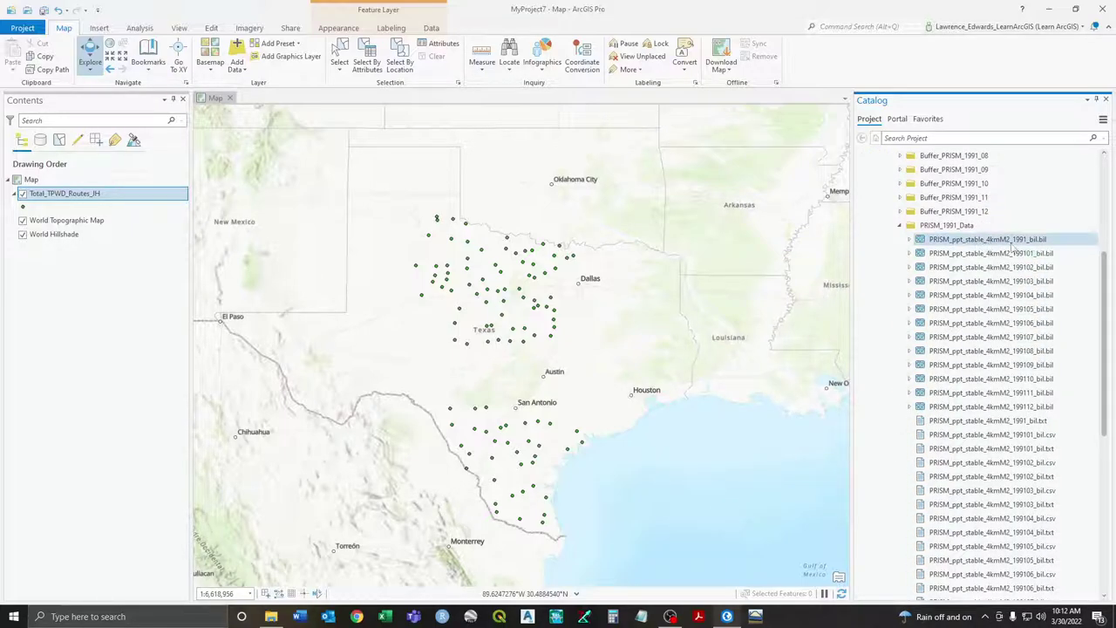
mouse_move(954, 244)
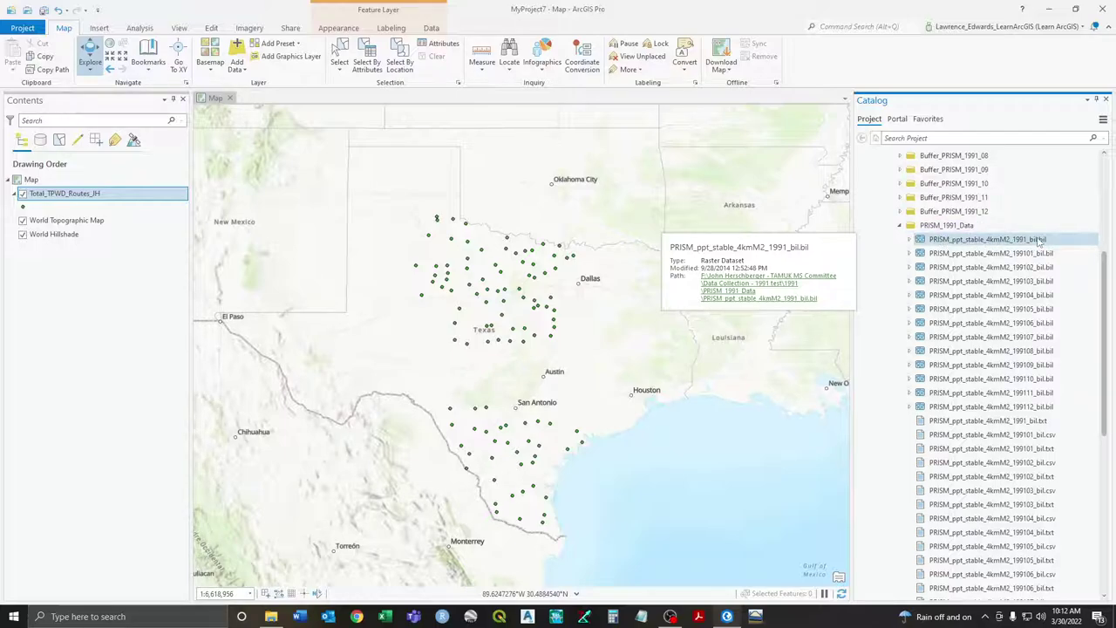
left_click(977, 253)
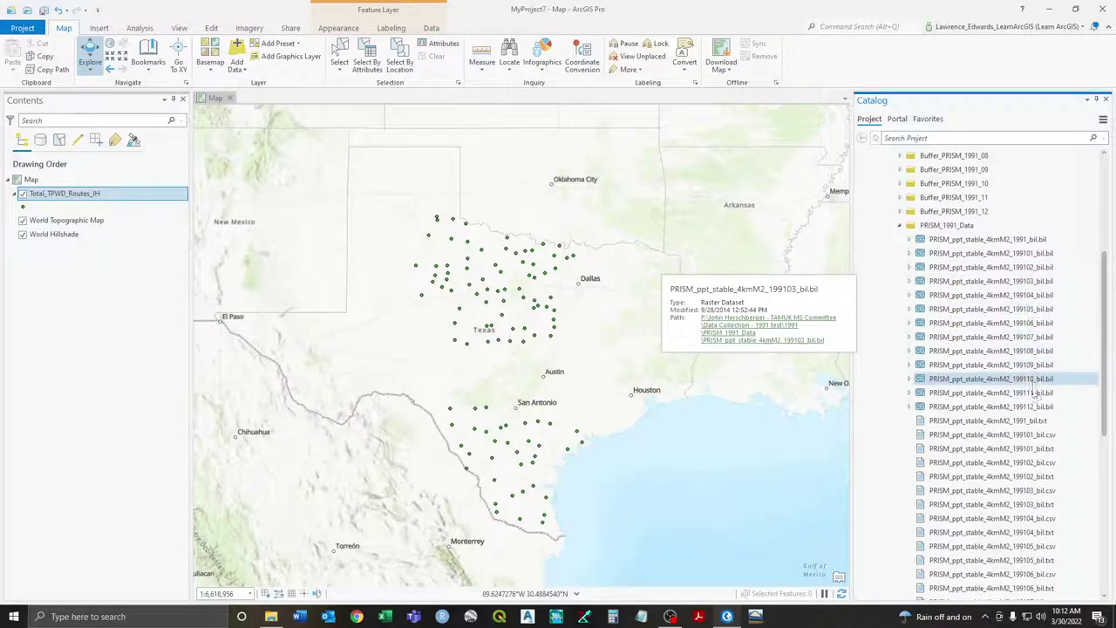
scroll(1035, 418, "down", 1)
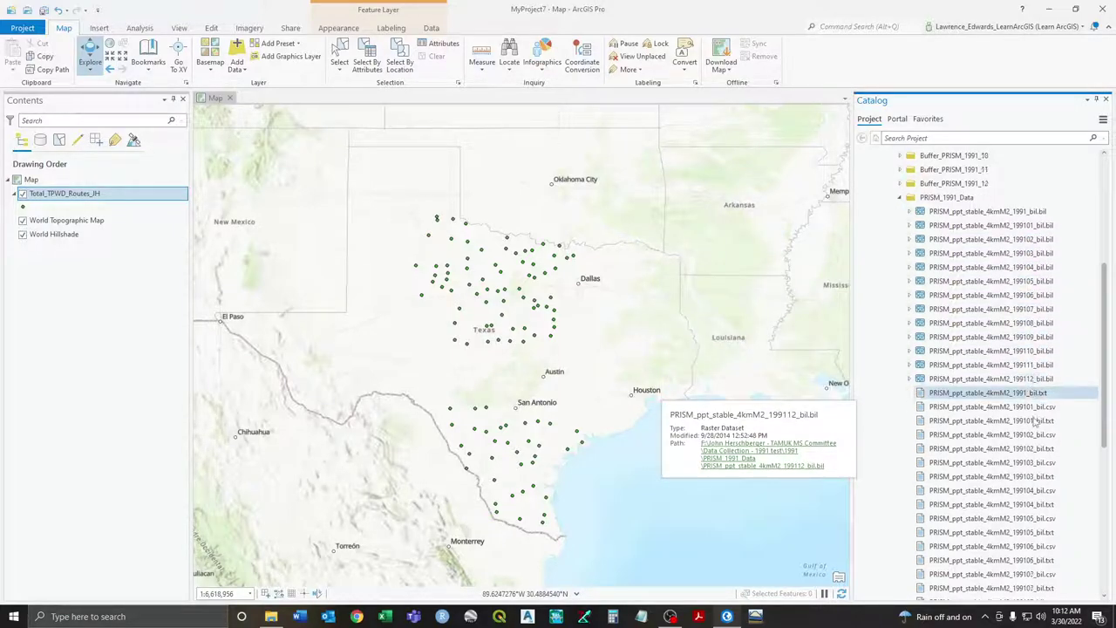
scroll(1035, 418, "down", 4)
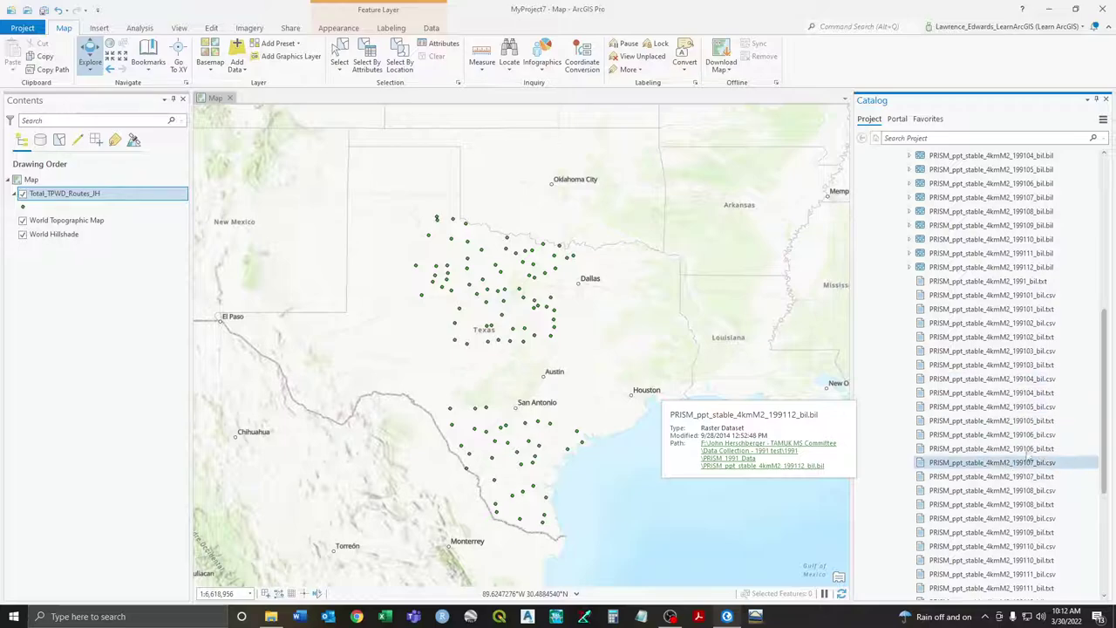
scroll(1032, 421, "up", 7)
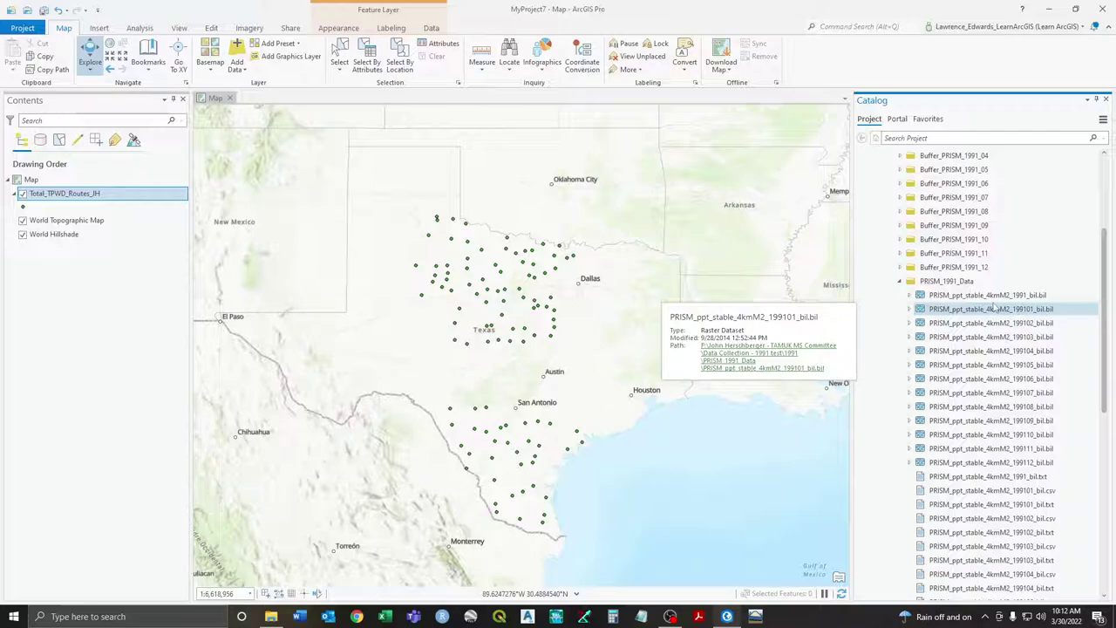
left_click(900, 281)
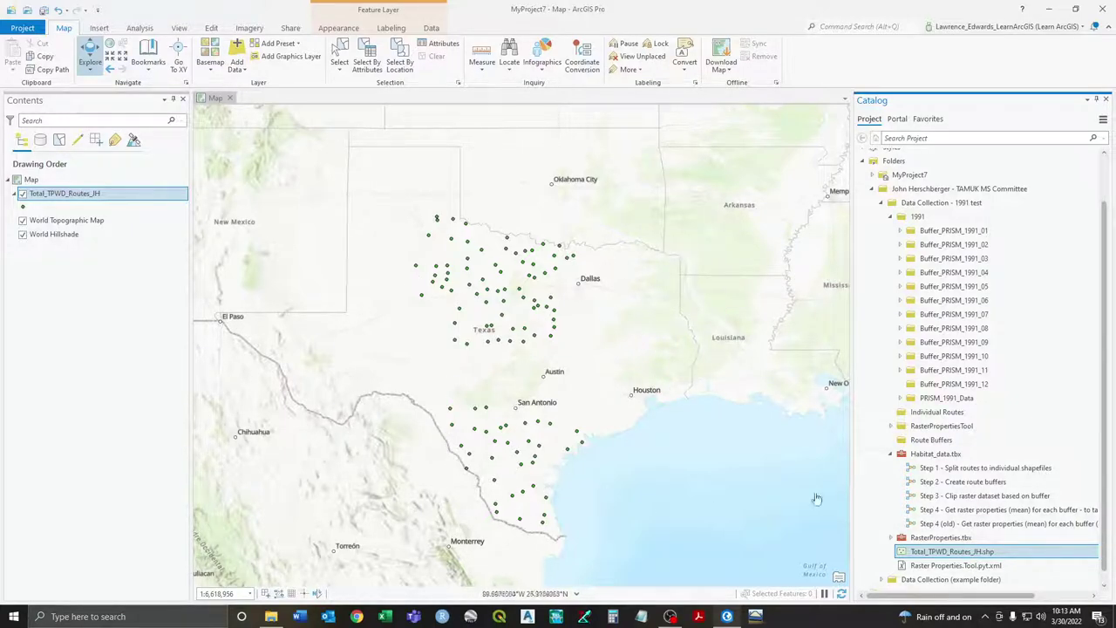
Collapse the 1991 folder and bring up actions for Step 1 - Split routes to individual shapefiles
left_click(891, 216)
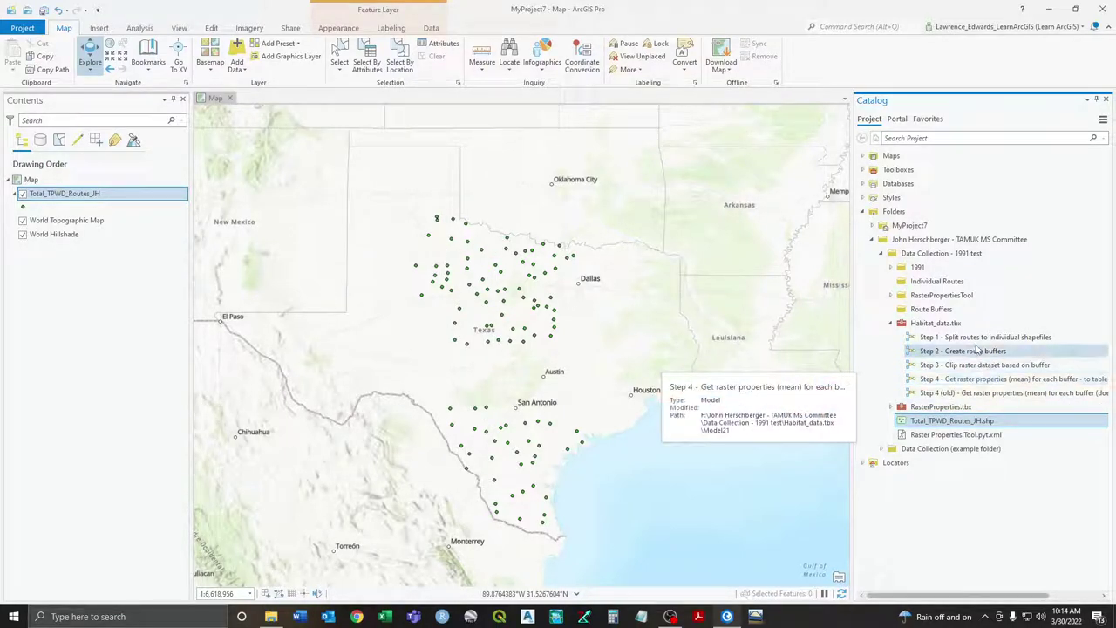
left_click(957, 341)
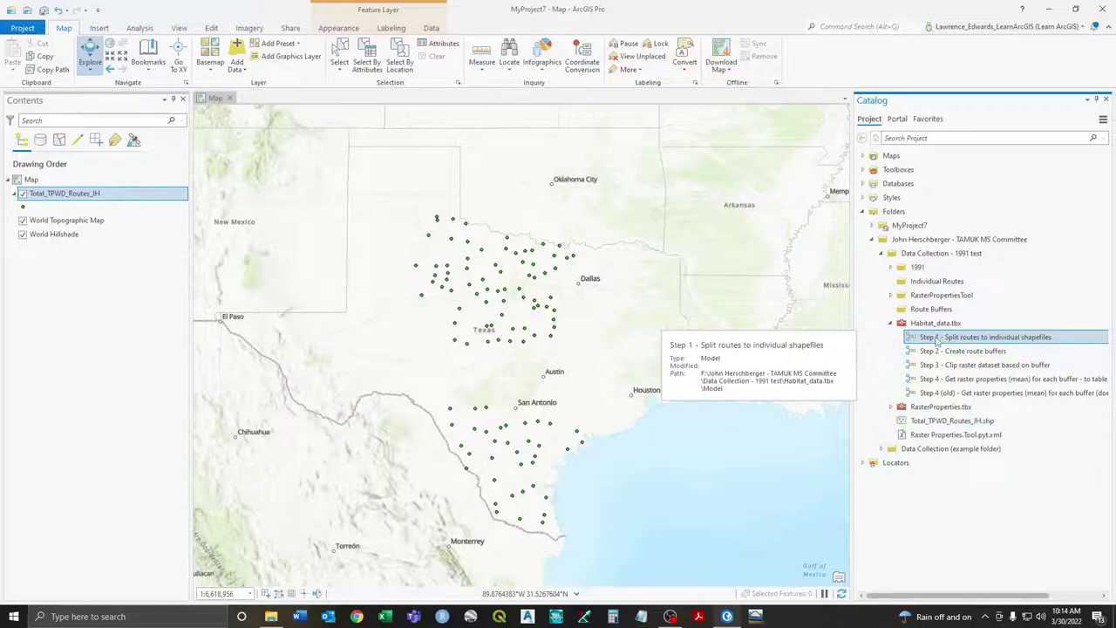
right_click(937, 340)
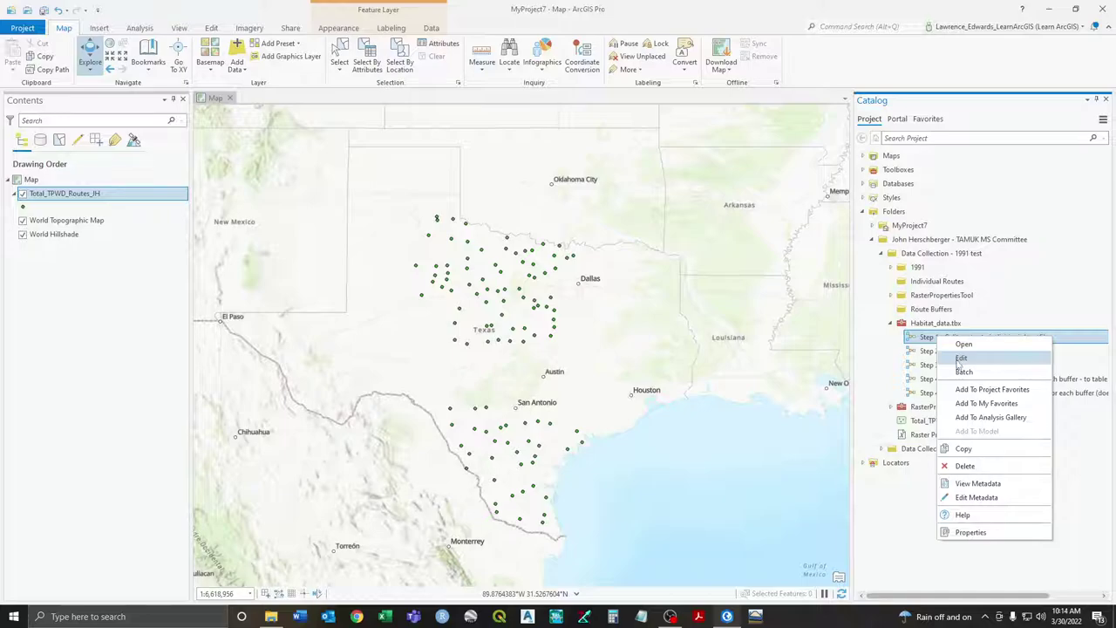
Edit the Step 1 model in ModelBuilder and bring up actions for its Split By Attributes tool
left_click(961, 359)
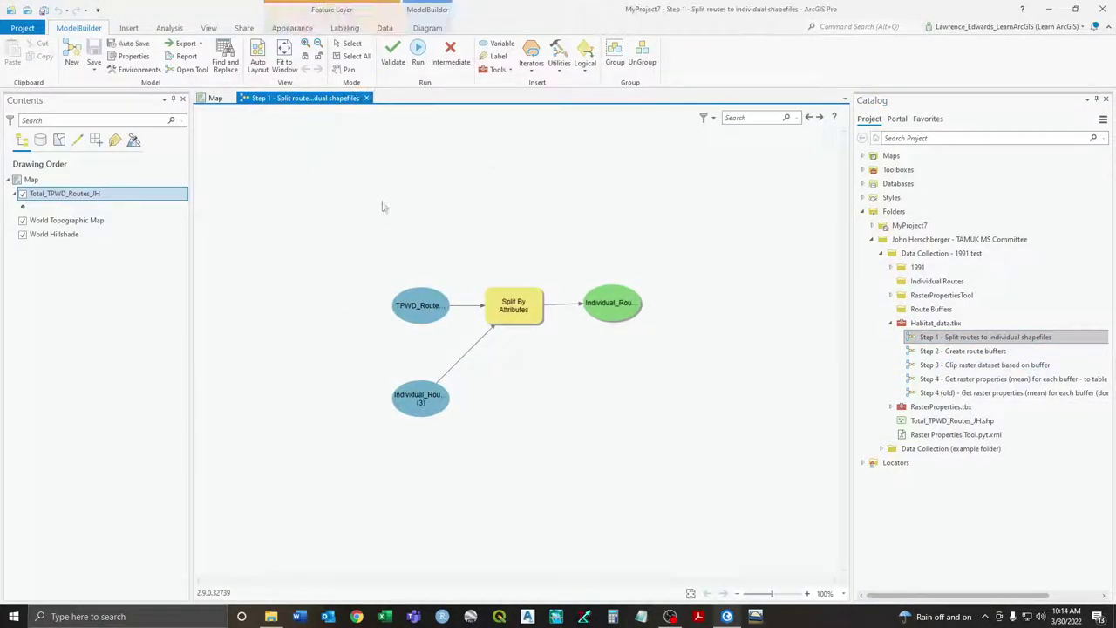
mouse_move(513, 314)
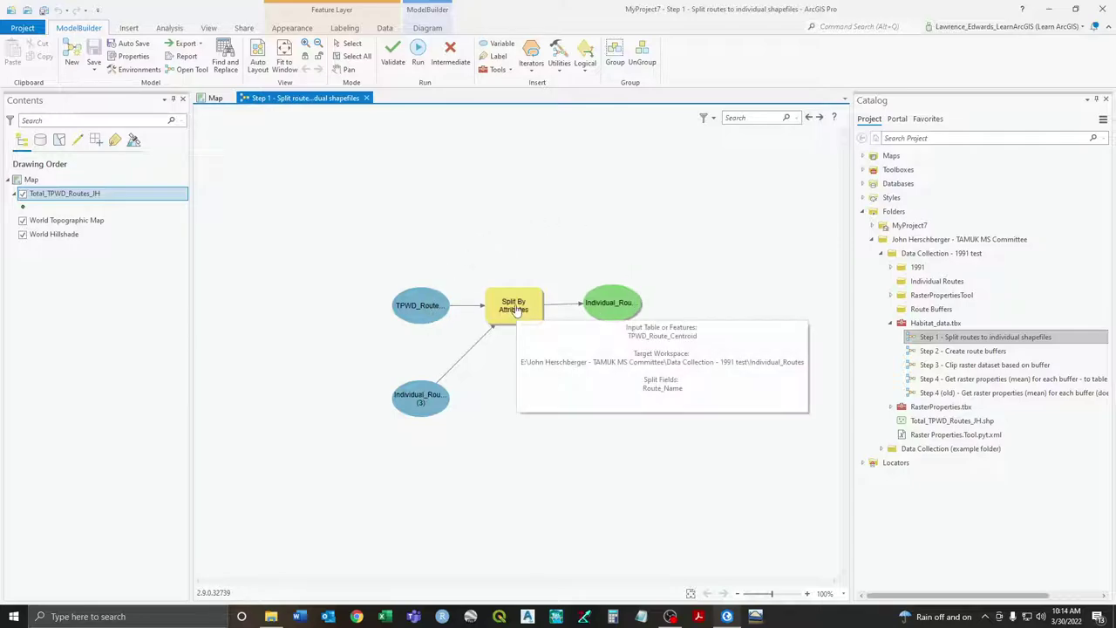
right_click(517, 310)
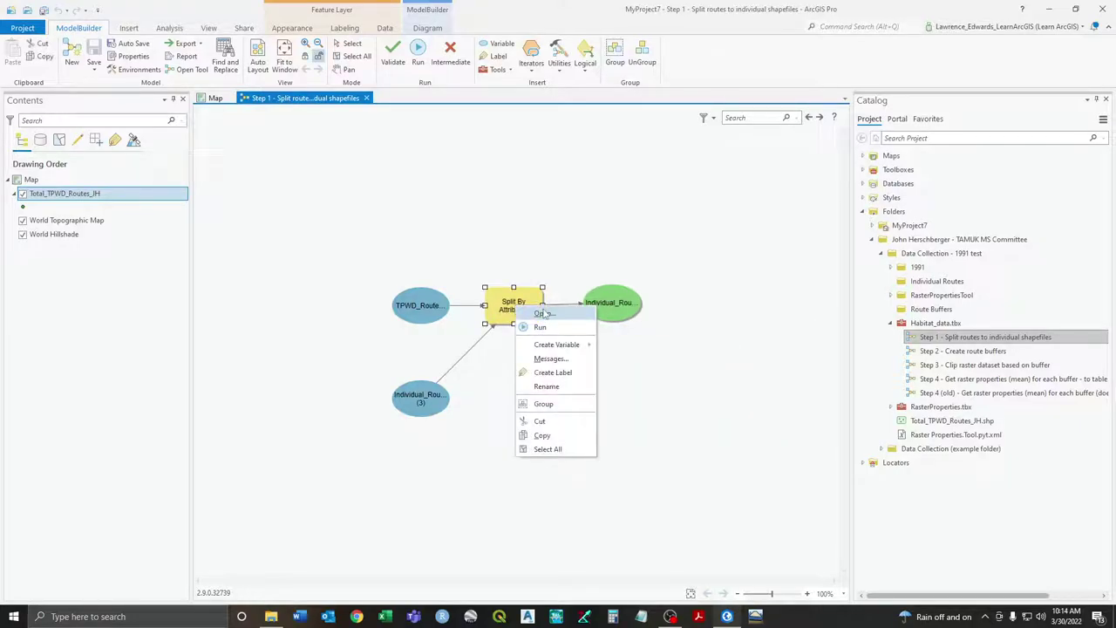
Set the Split By Attributes input table to Total_TPWD_Routes_JH
left_click(541, 313)
left_click_drag(619, 294, 672, 234)
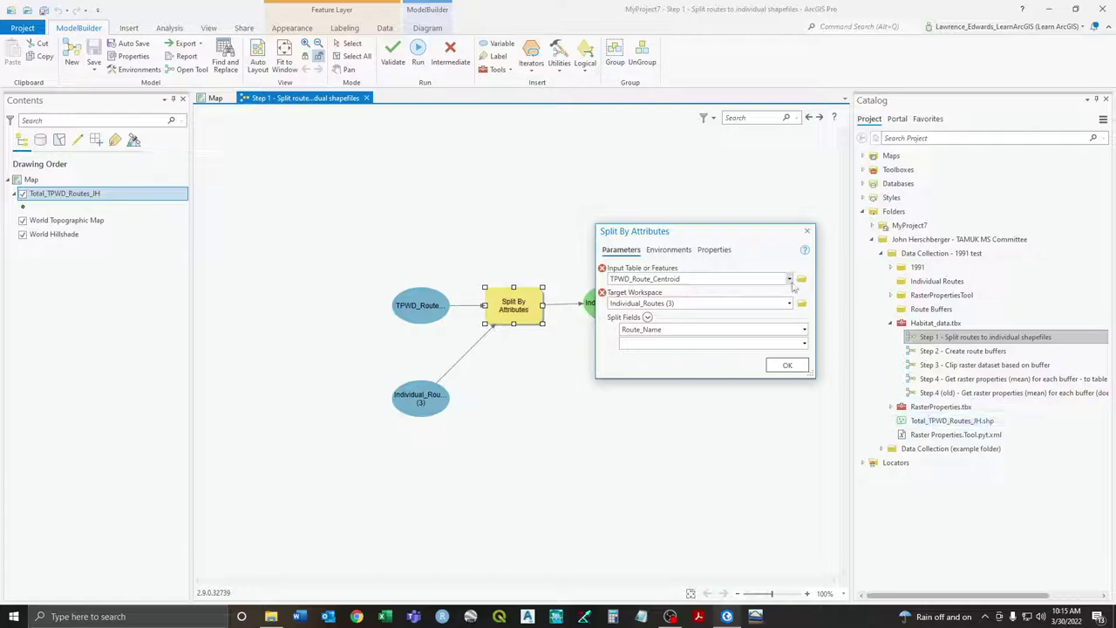
left_click(790, 279)
left_click(691, 293)
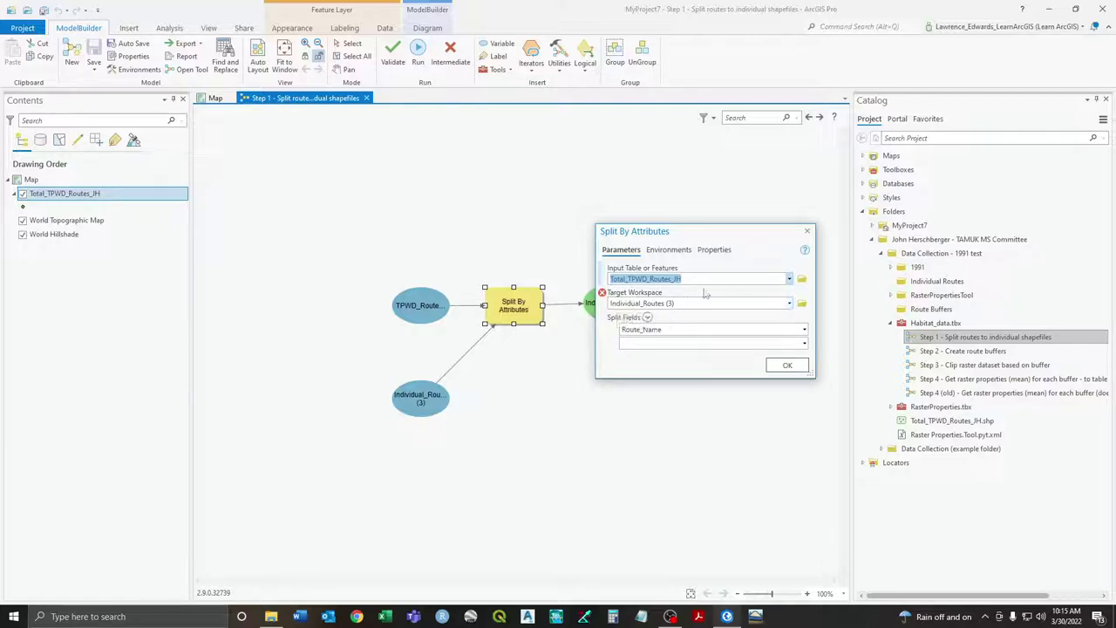
Set the target workspace to Individual Routes in the Data Collection - 1991 test folder
left_click(803, 303)
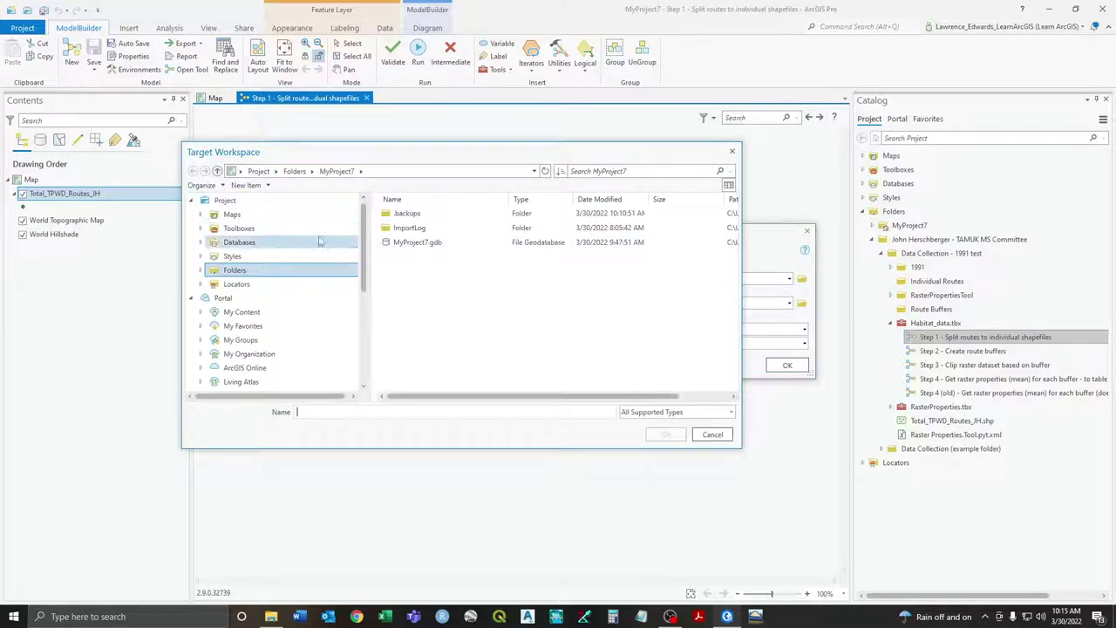
left_click(201, 272)
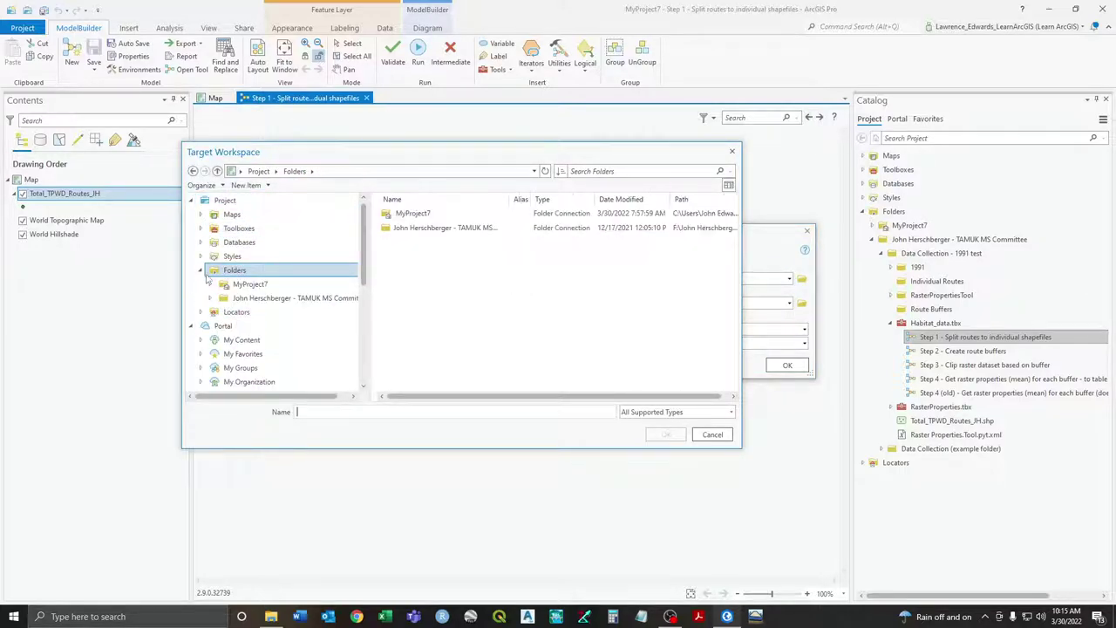
left_click(253, 299)
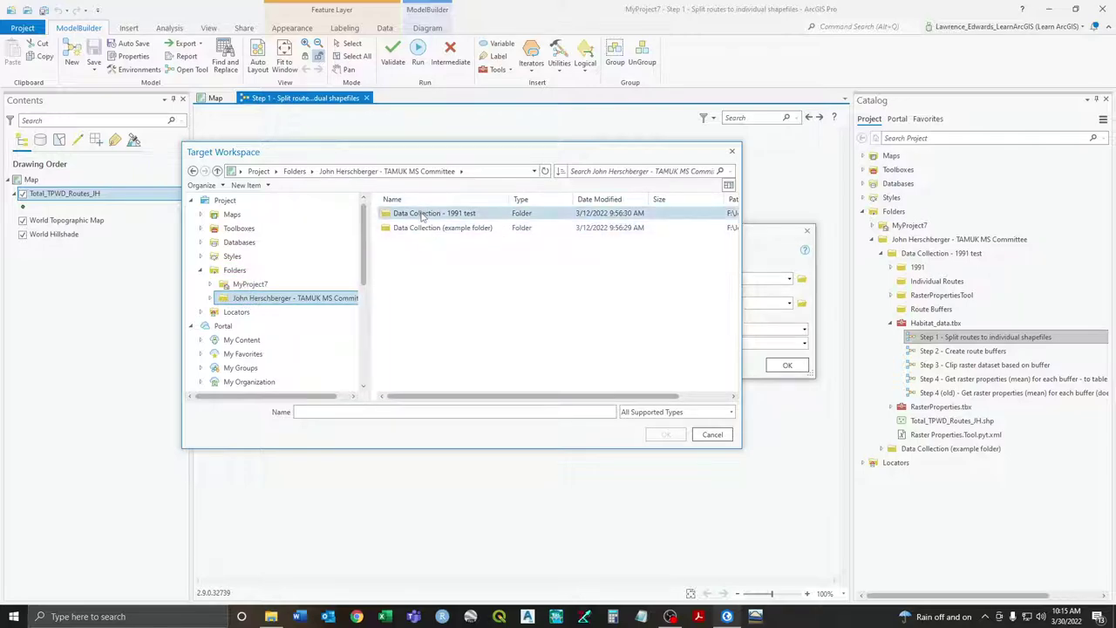
double_click(423, 217)
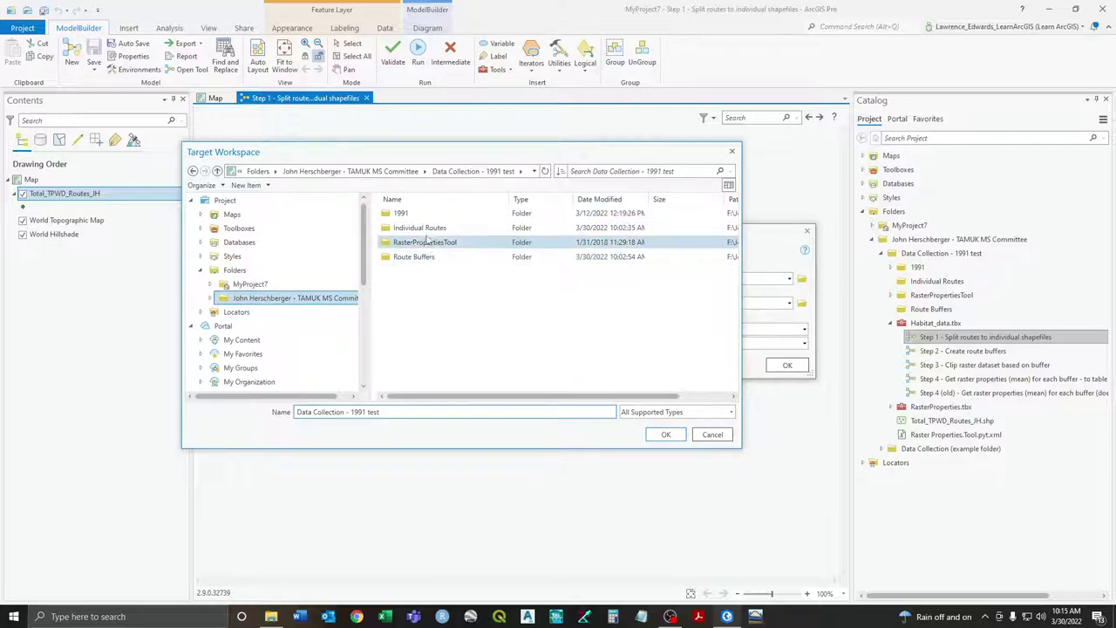
left_click(426, 229)
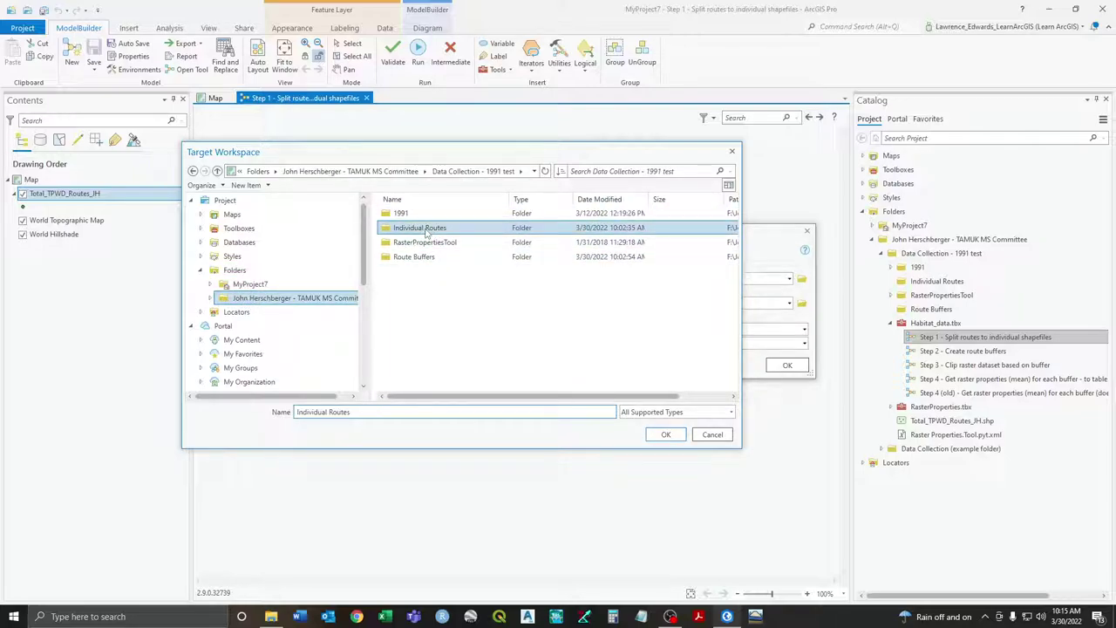
left_click(665, 434)
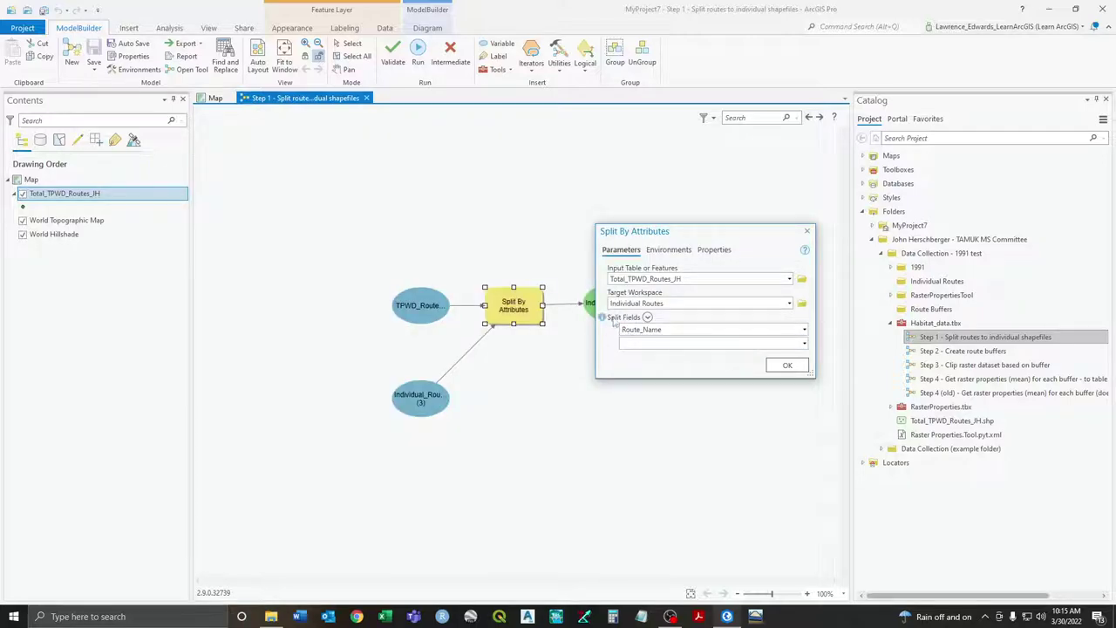
Switch the split field from Route_Name to Route_Numb and apply the Split By Attributes settings
left_click(804, 330)
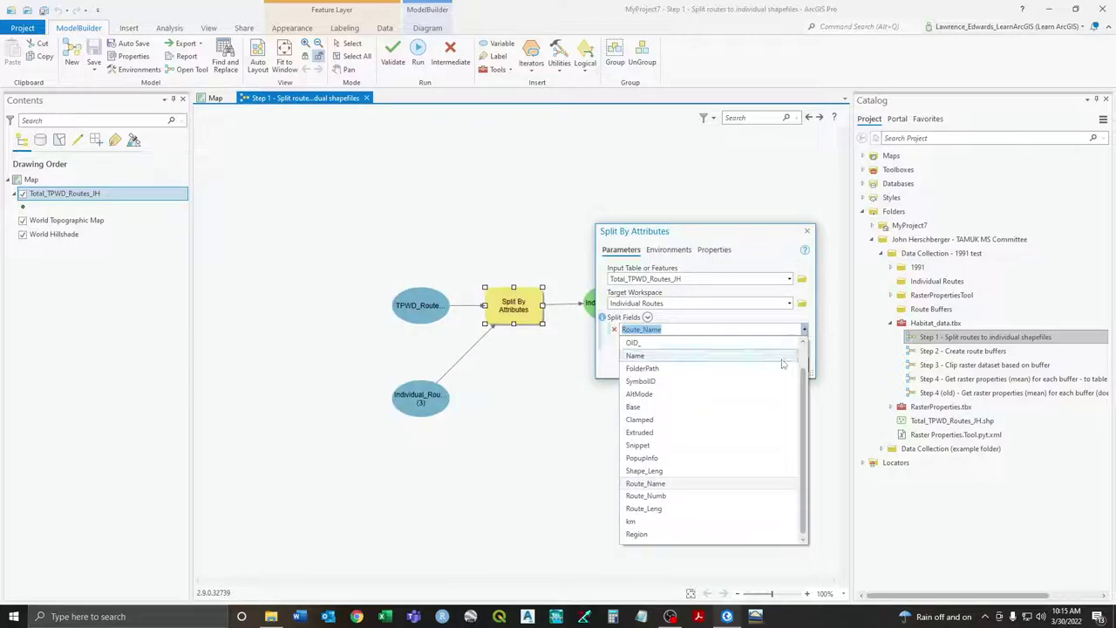
left_click(650, 496)
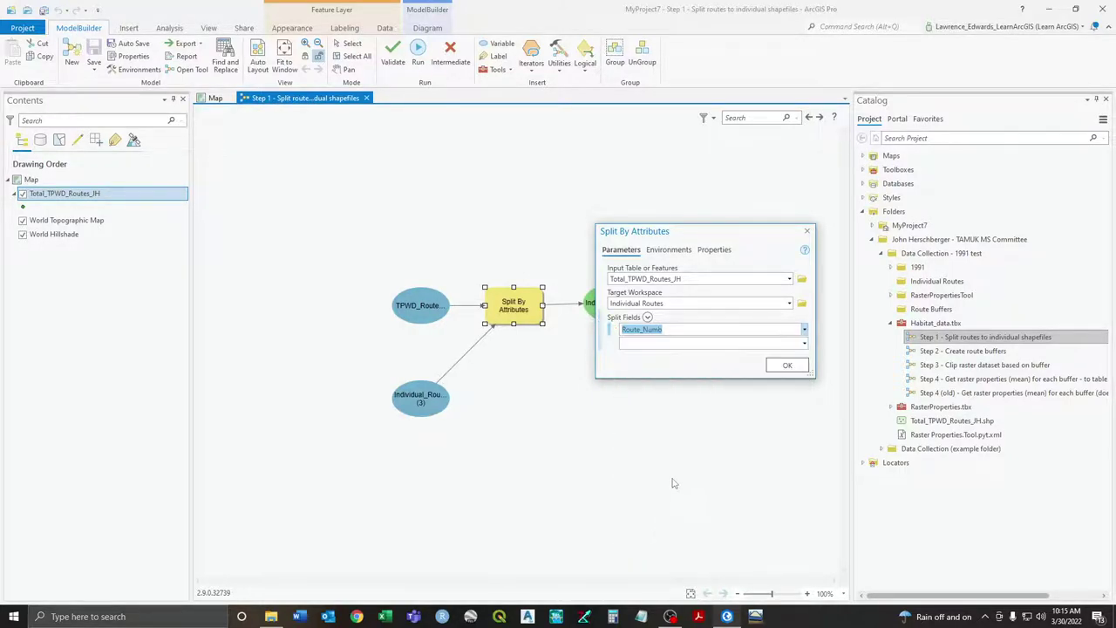
left_click(804, 331)
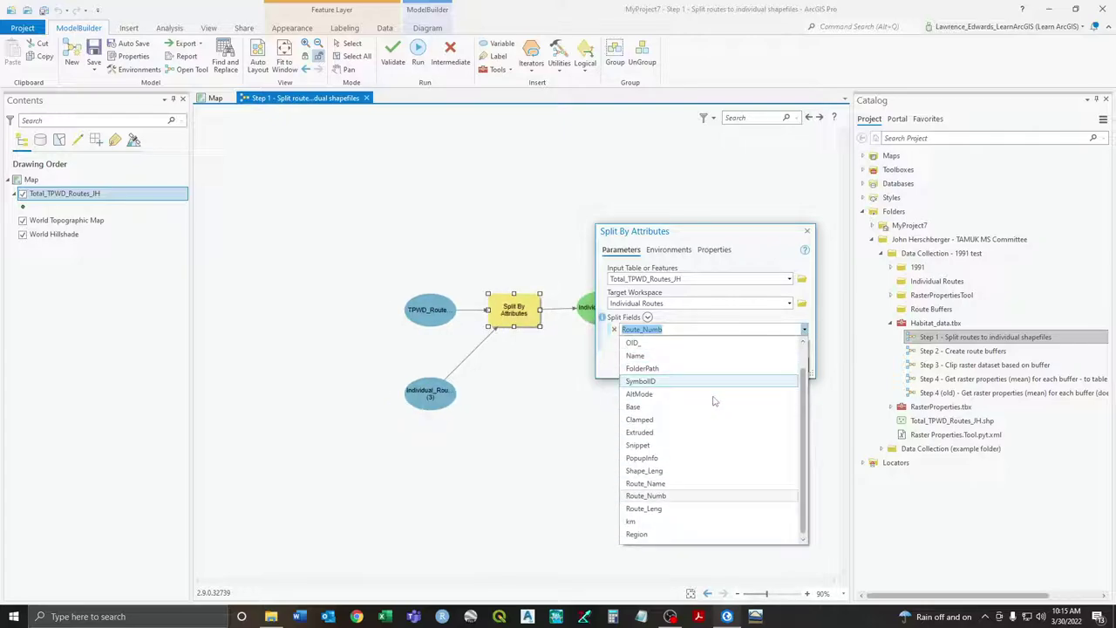
left_click(671, 497)
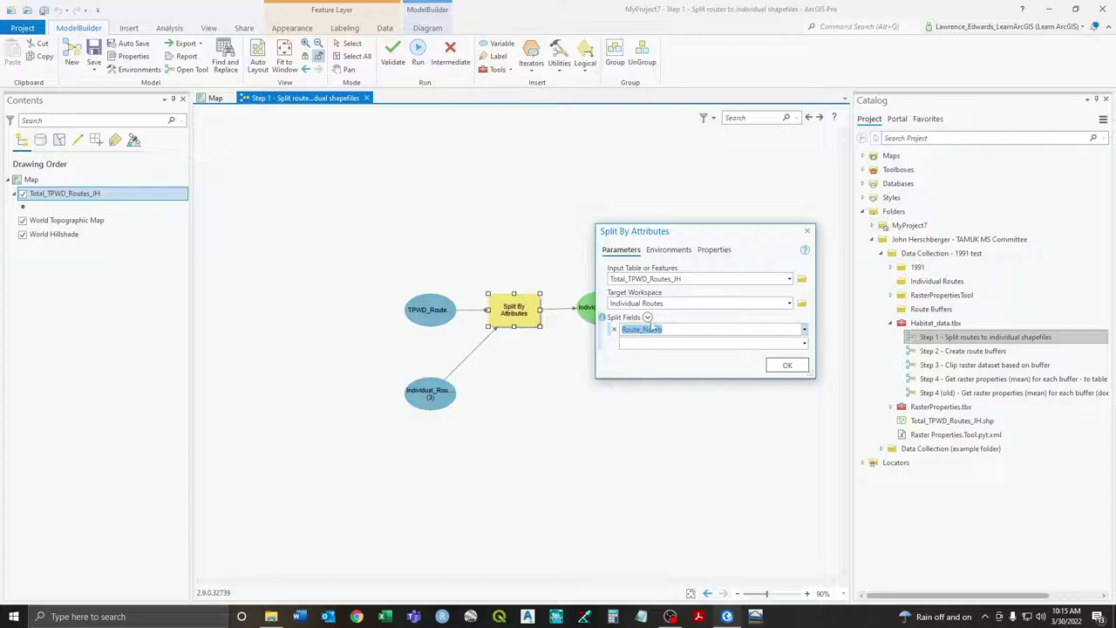
left_click(782, 366)
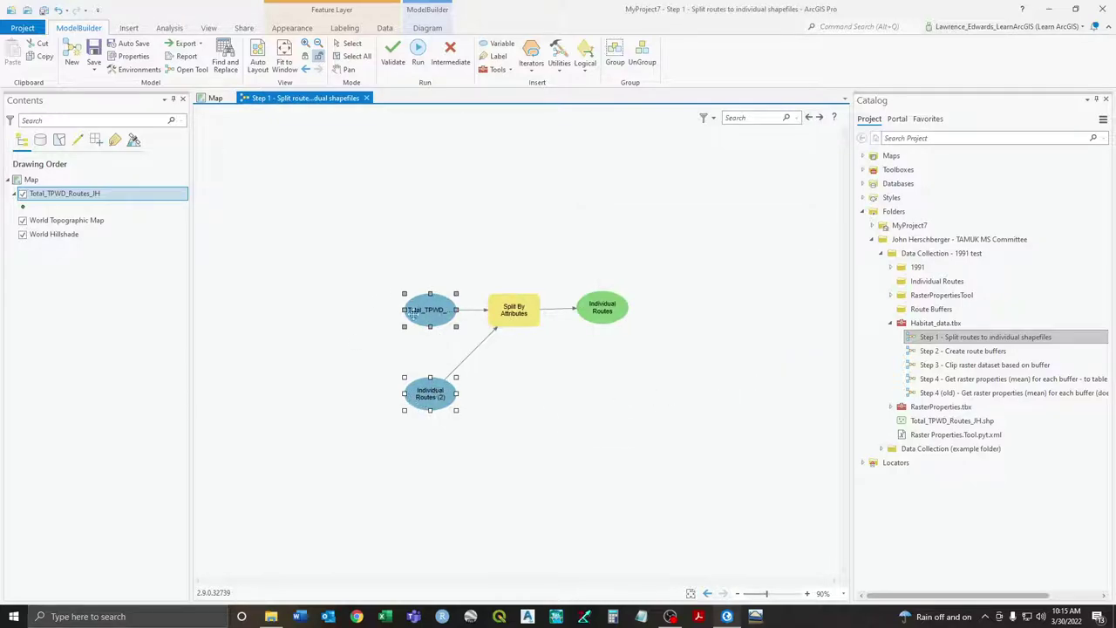
Clear the model selection, then validate and run the Step 1 model
left_click(565, 373)
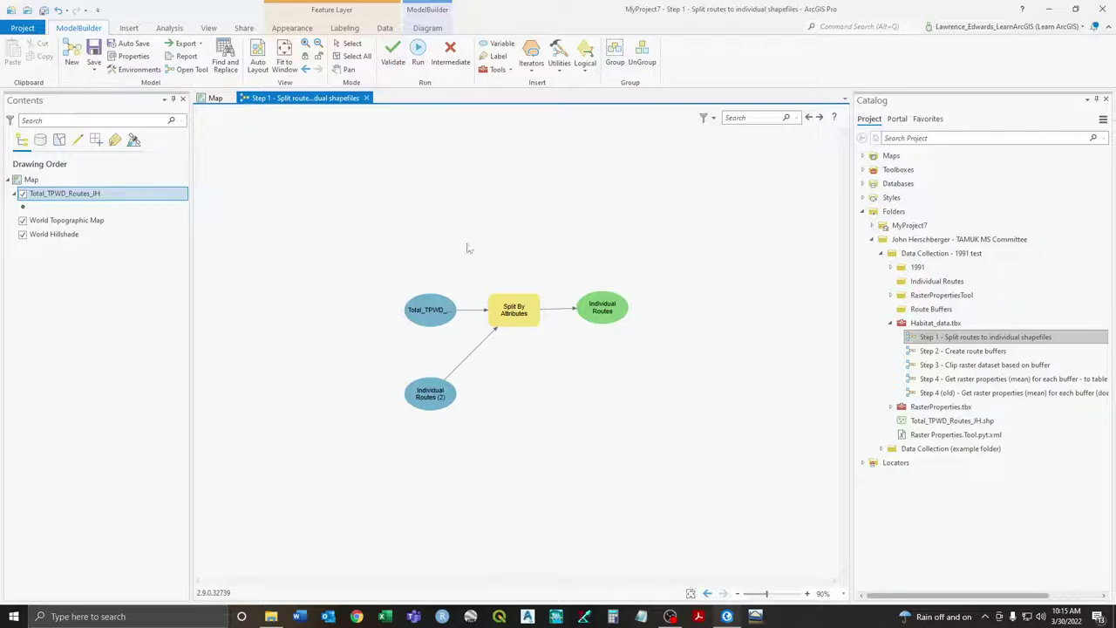
right_click(454, 171)
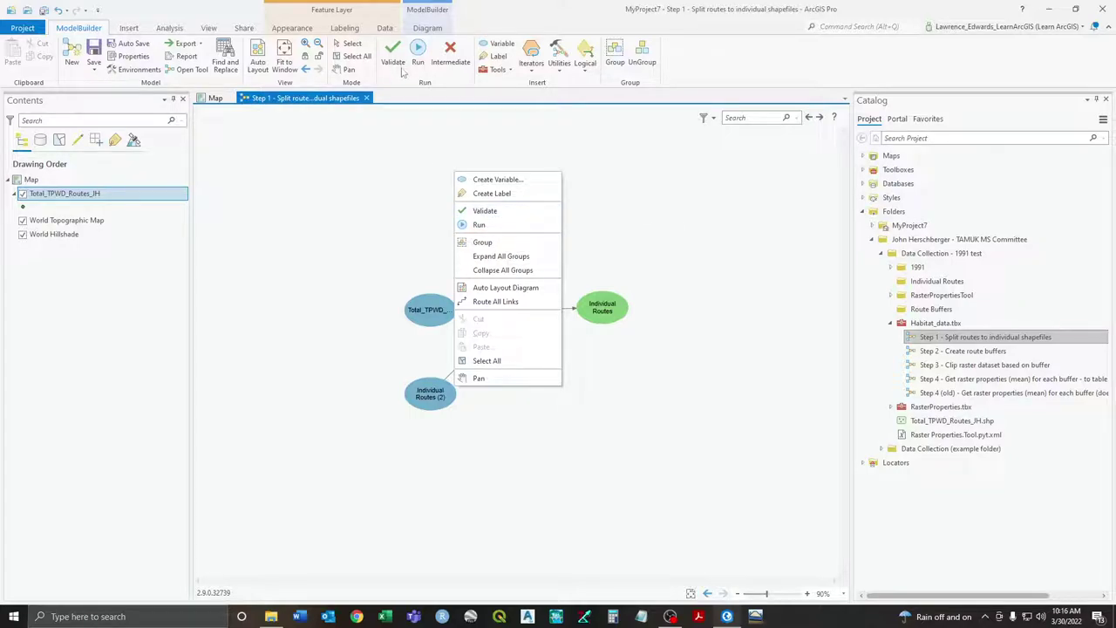
left_click(441, 192)
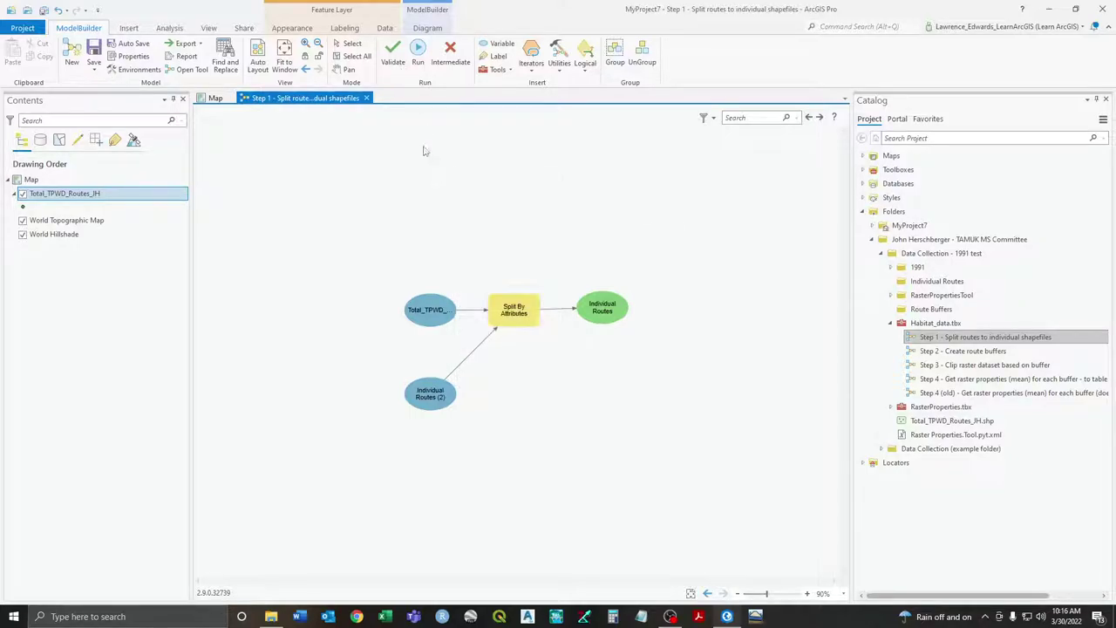
left_click(393, 57)
left_click(418, 61)
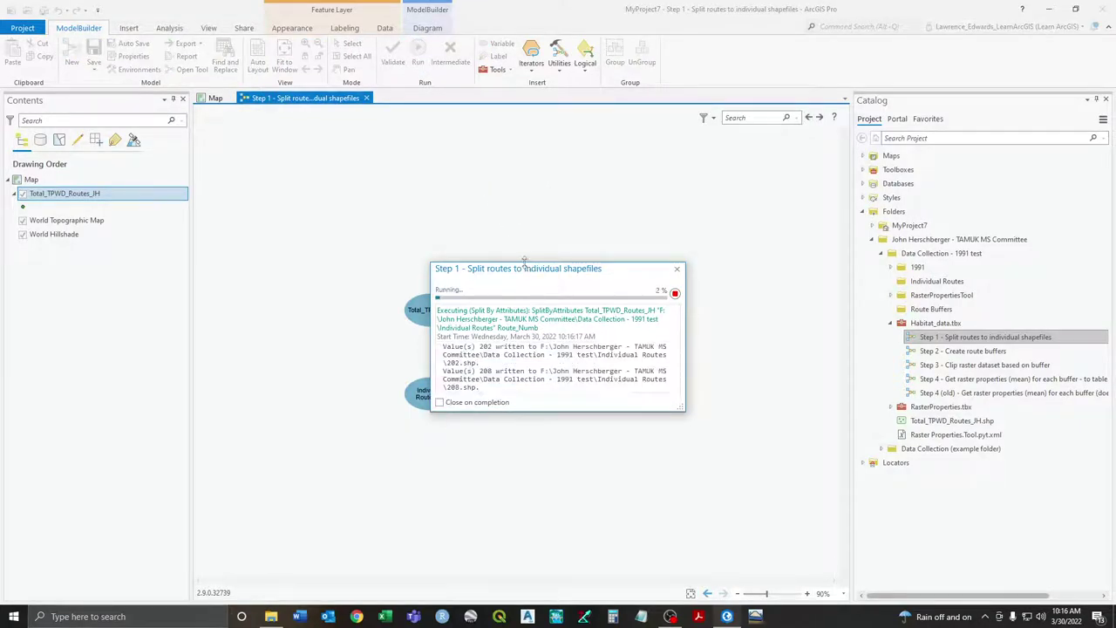
Watch the Step 1 run finish successfully in 41.14 seconds, then close its progress window
left_click_drag(525, 260, 517, 159)
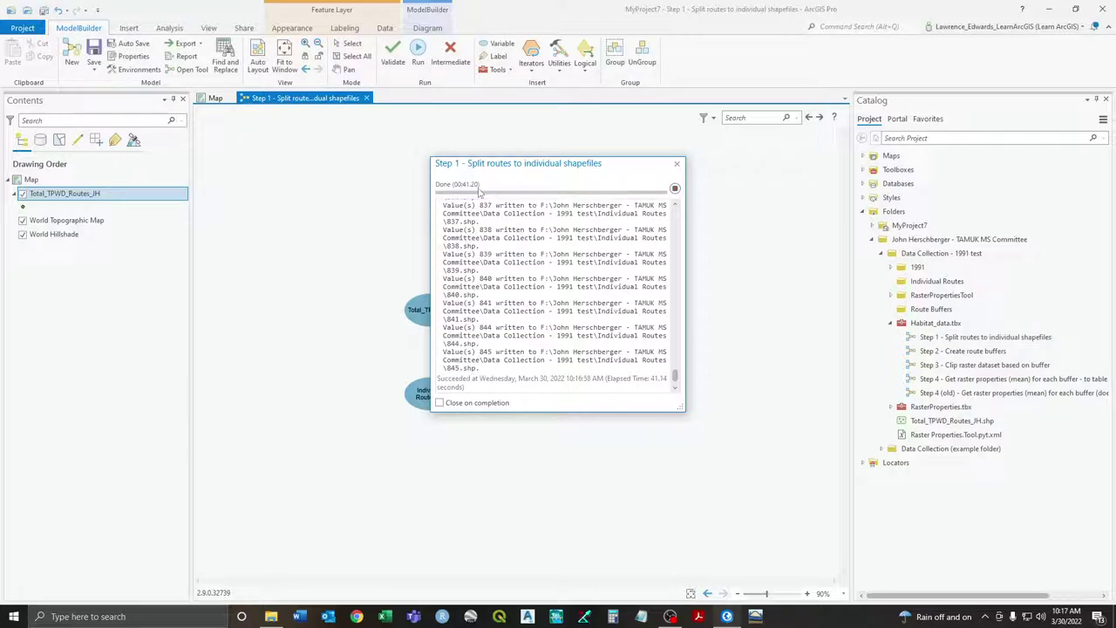
left_click(676, 164)
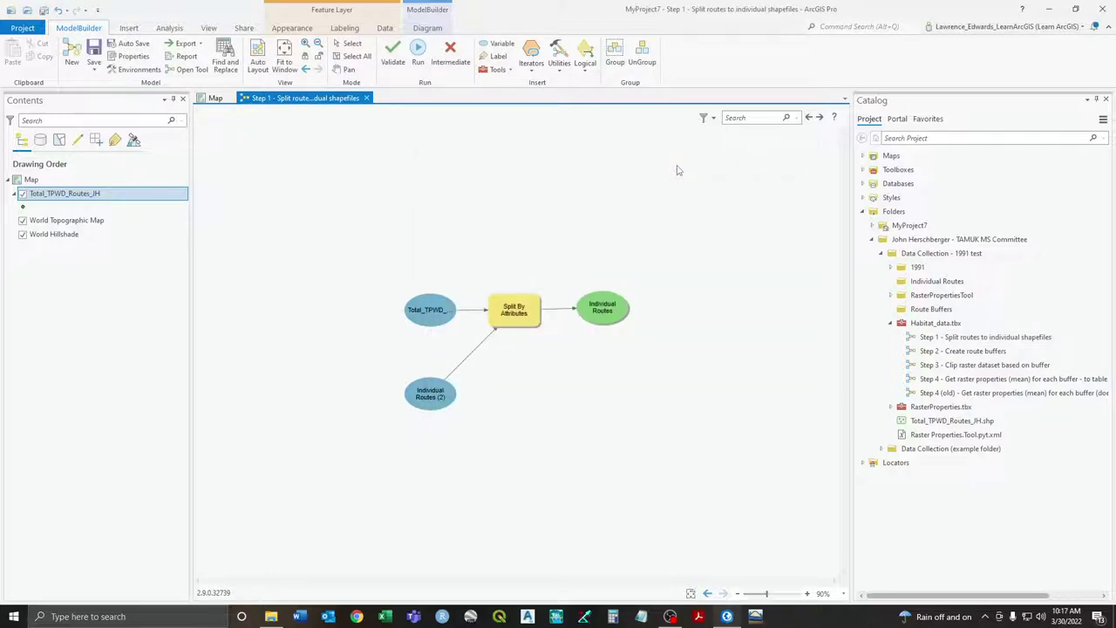
Refresh Individual Routes, browse its new per-route shapefiles from 202.shp, and close the Step 1 model
right_click(926, 284)
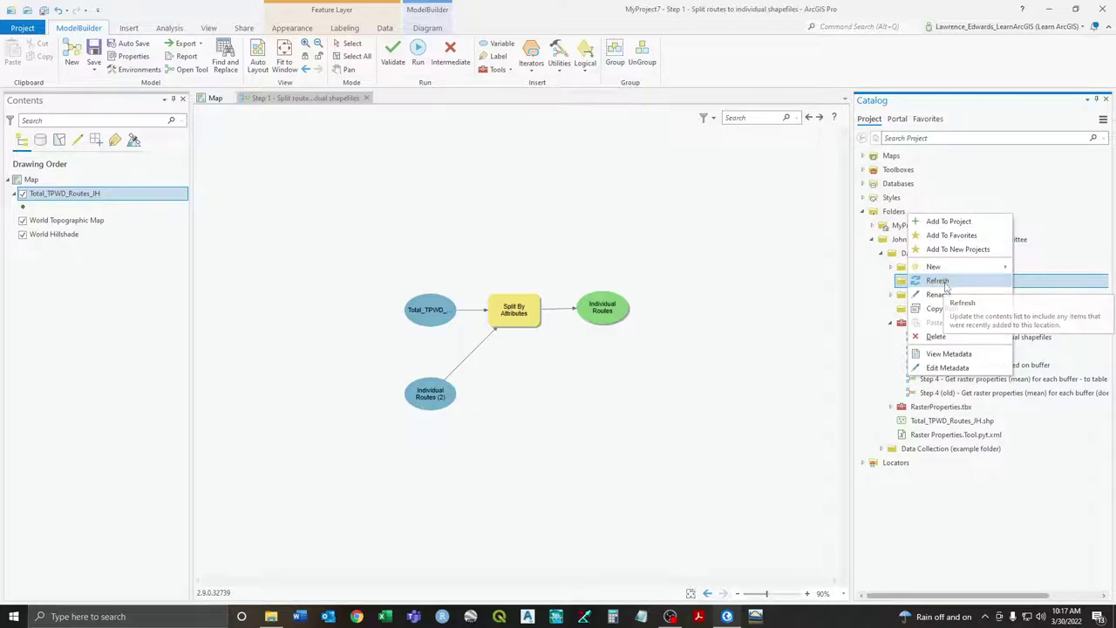
left_click(941, 281)
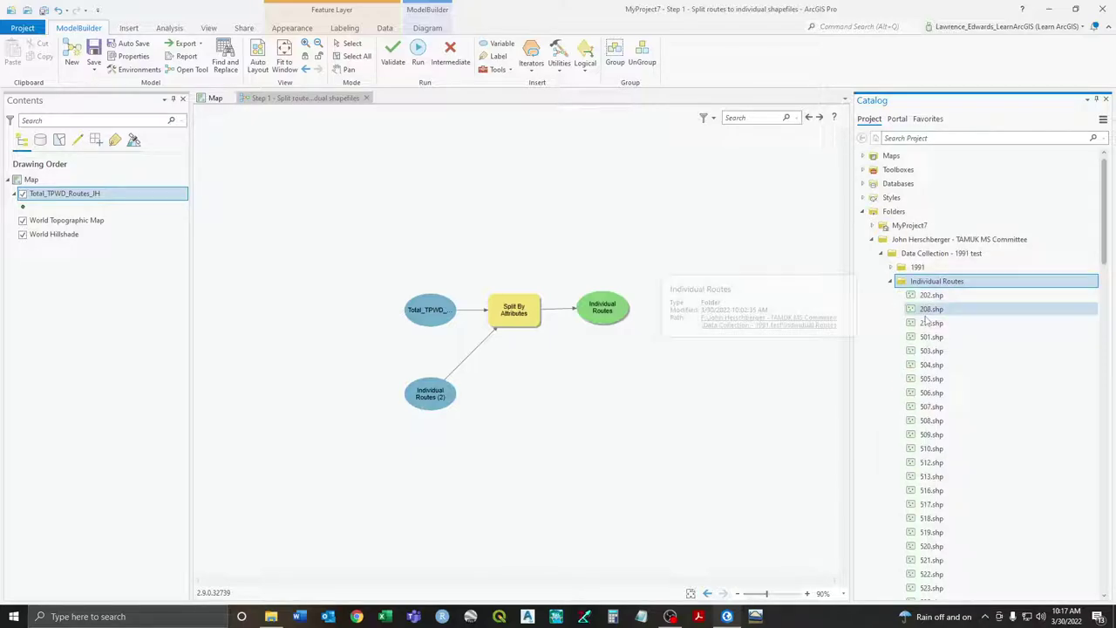
left_click(891, 281)
left_click(890, 281)
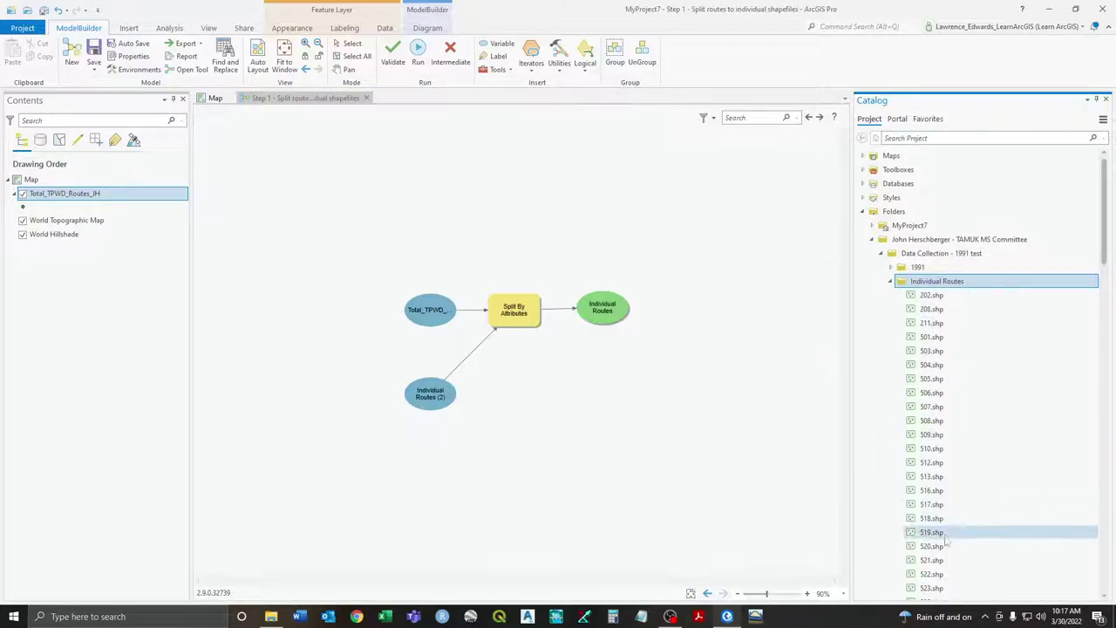
scroll(938, 409, "down", 1)
scroll(938, 408, "down", 6)
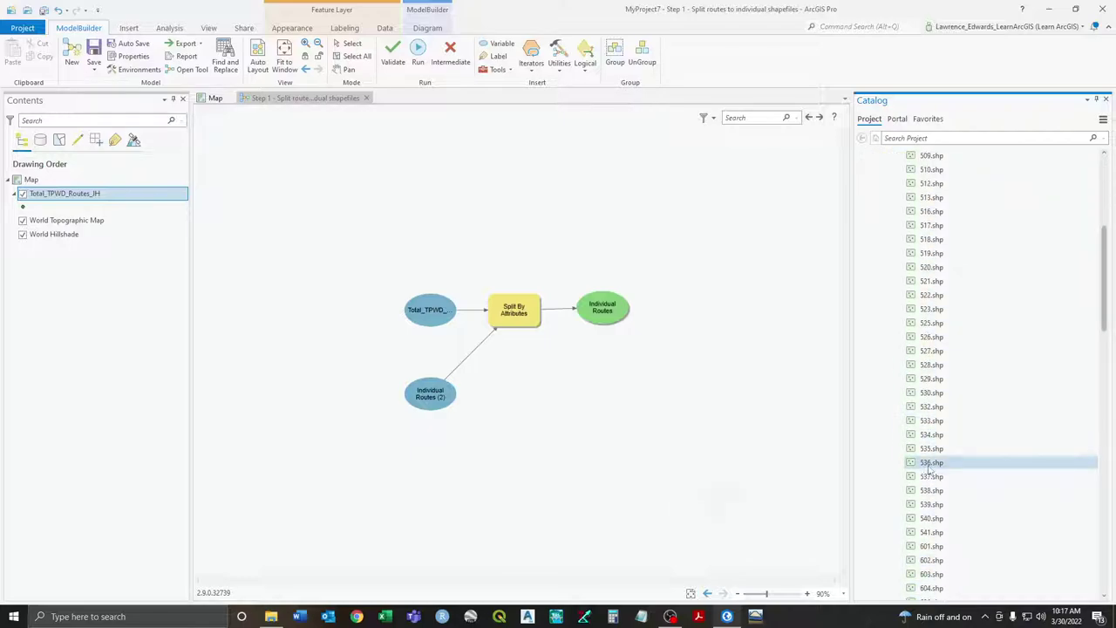
scroll(931, 401, "up", 7)
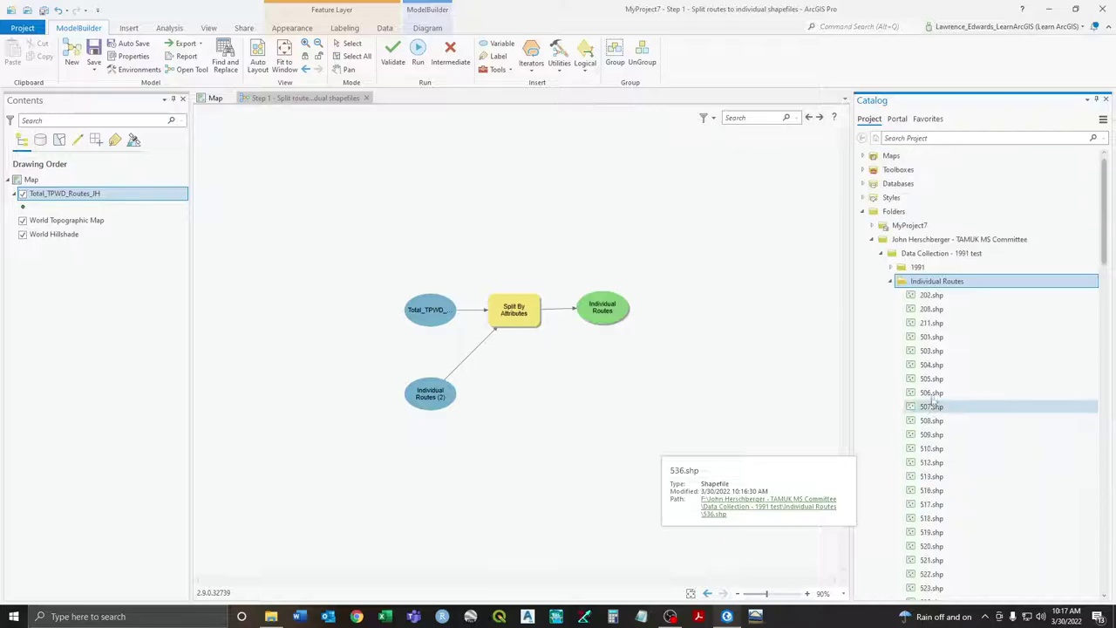
left_click(890, 282)
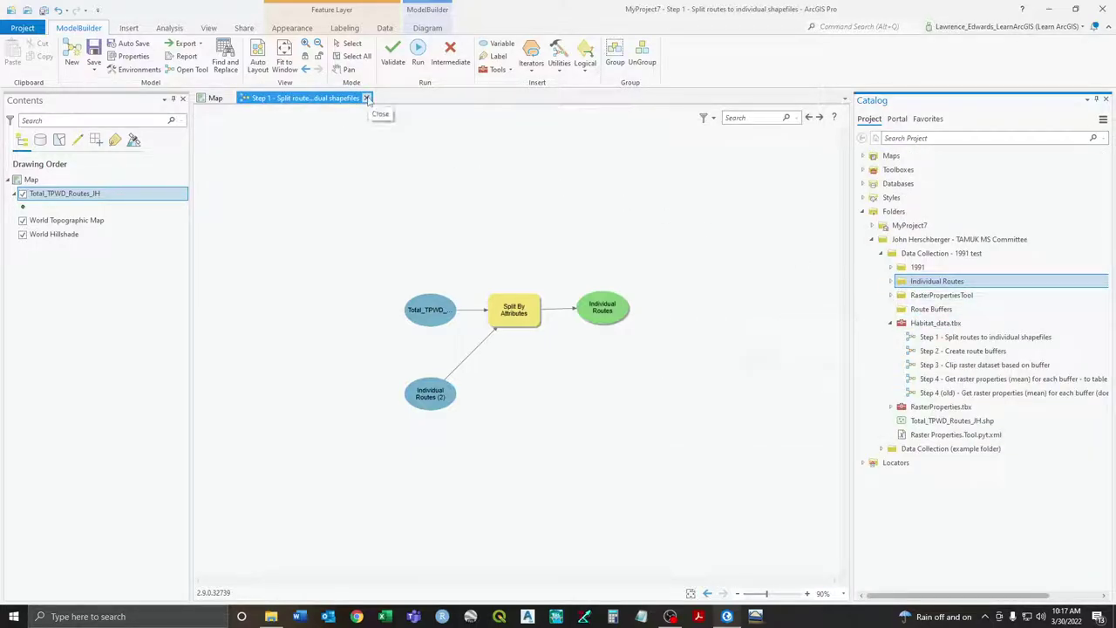
left_click(366, 97)
Close Step 1 without saving and add 202.shp from Individual Routes to the map
left_click(598, 337)
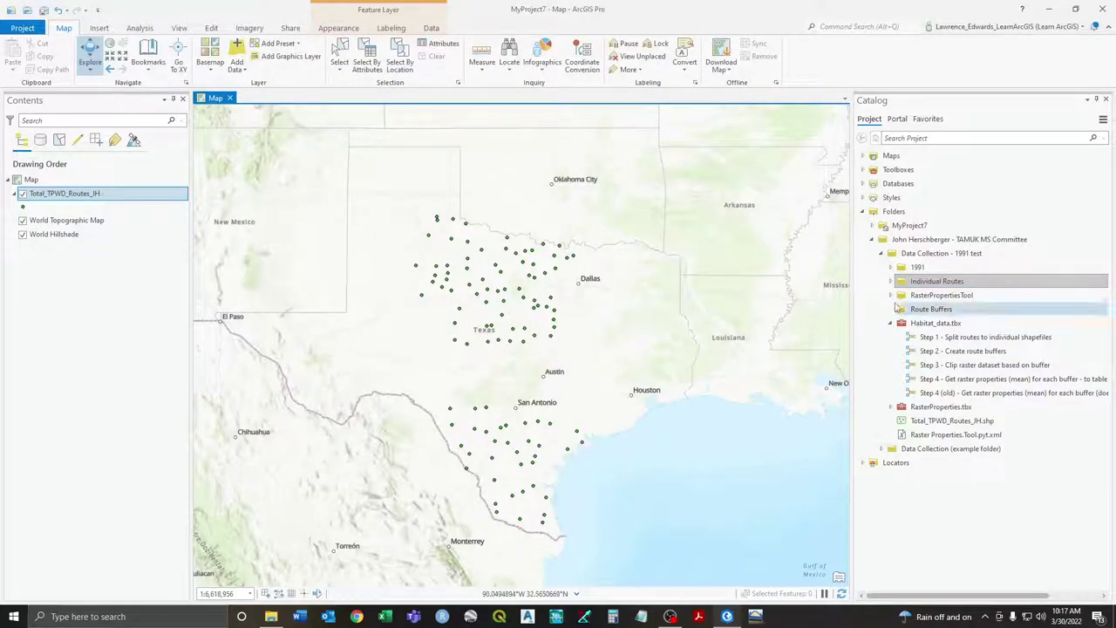
left_click(890, 281)
left_click(932, 300)
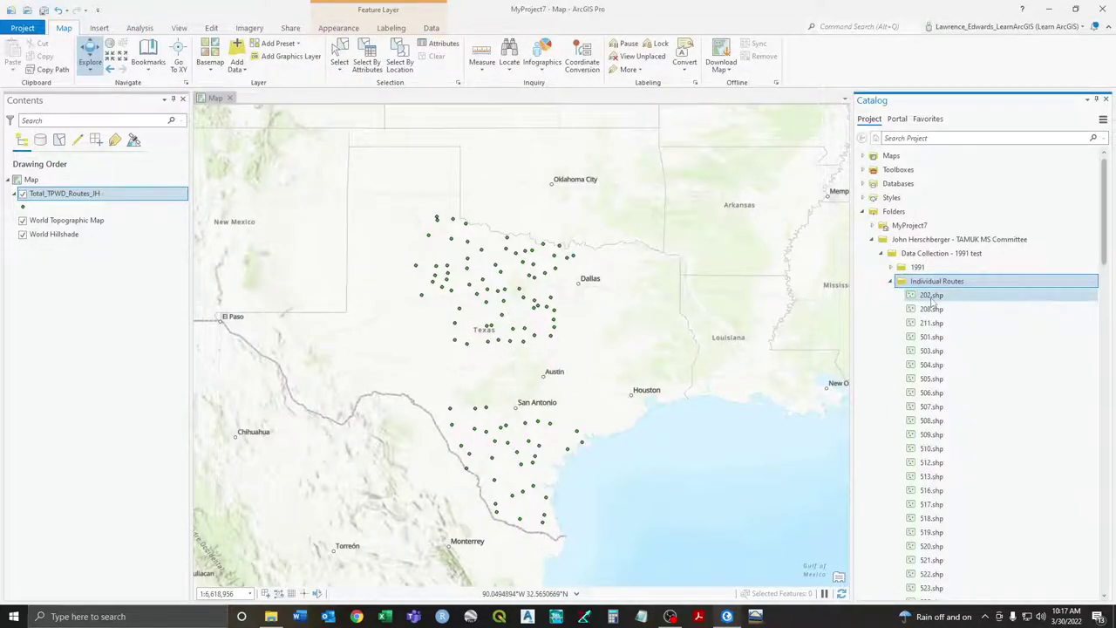
mouse_move(931, 299)
left_mouse_down()
mouse_move(665, 292)
mouse_move(112, 326)
left_mouse_up()
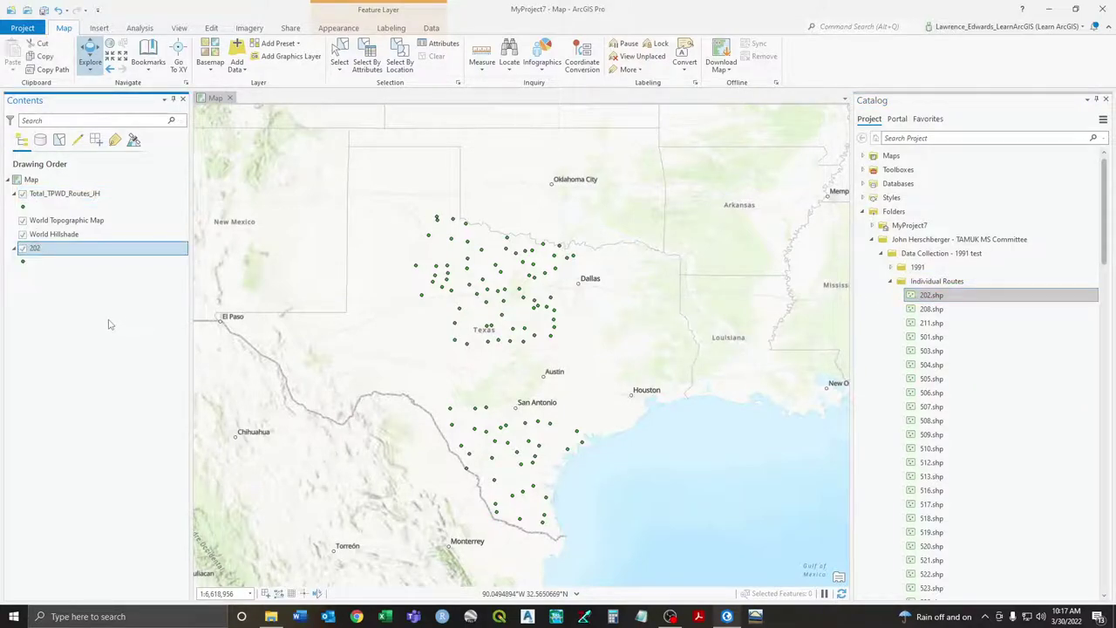
Compare layer 202 with the route points, remove it, and select the Step 2 - Create route buffers model
left_click(23, 194)
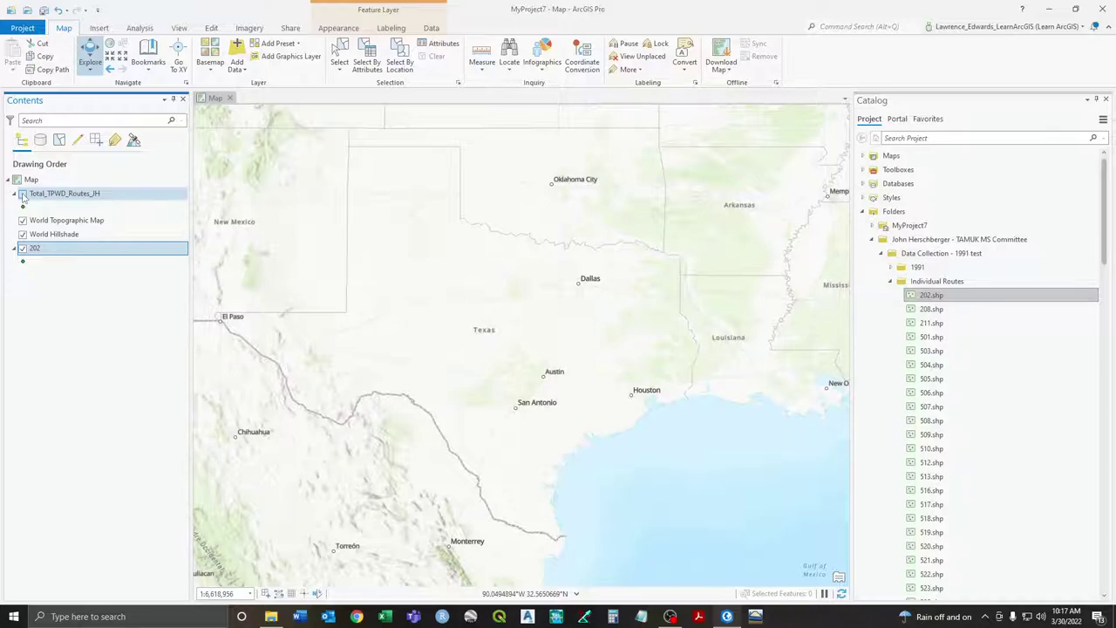
left_click_drag(37, 249, 51, 222)
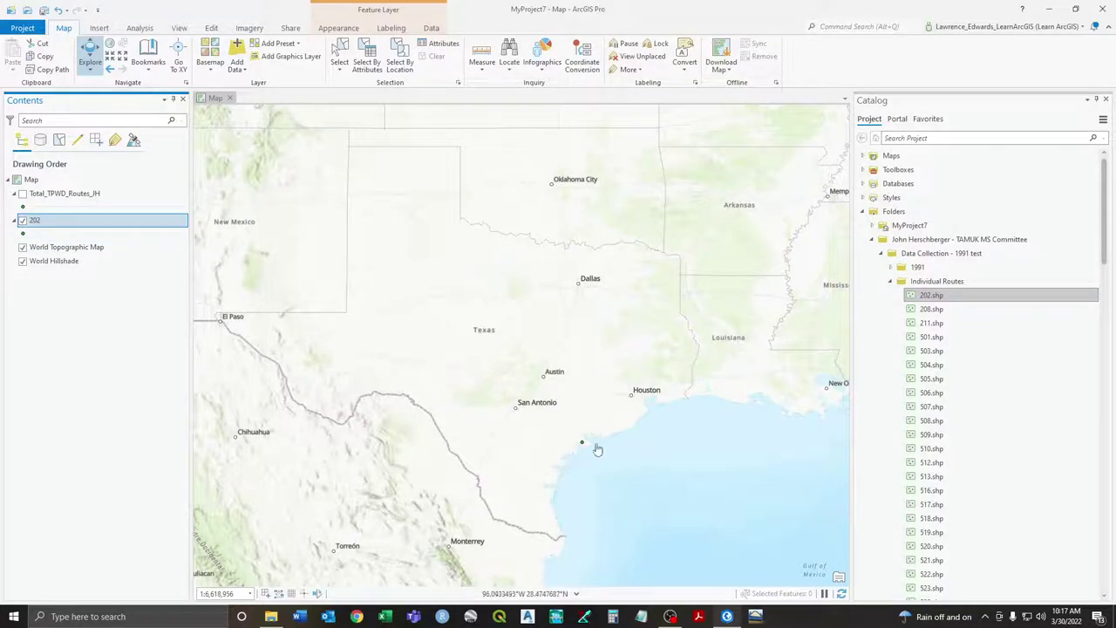
left_click(22, 221)
left_click(23, 193)
right_click(34, 224)
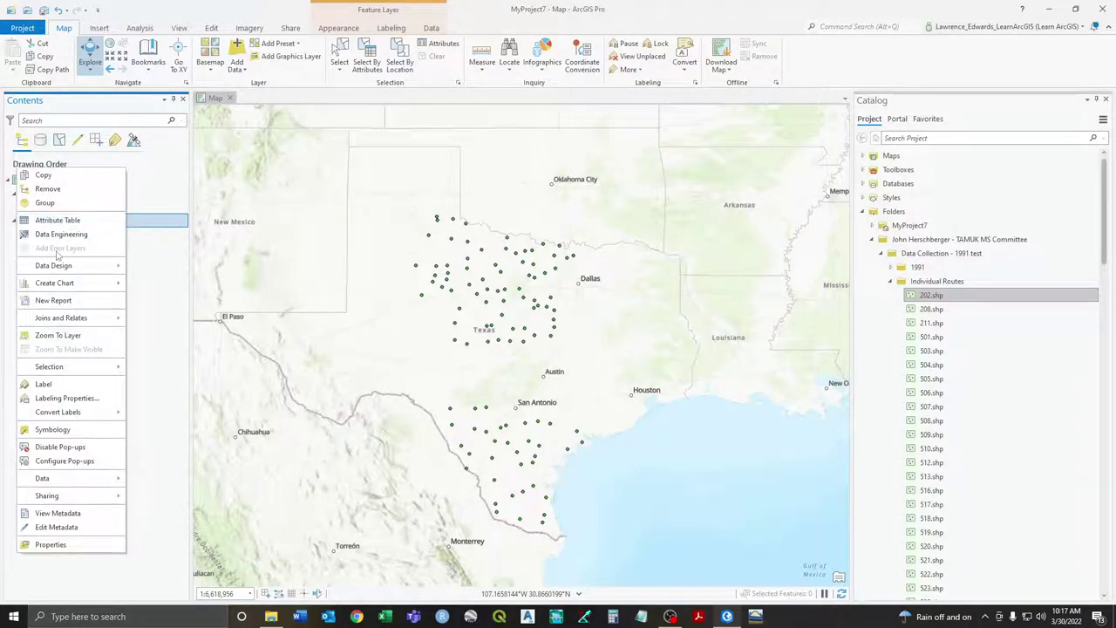
left_click(48, 190)
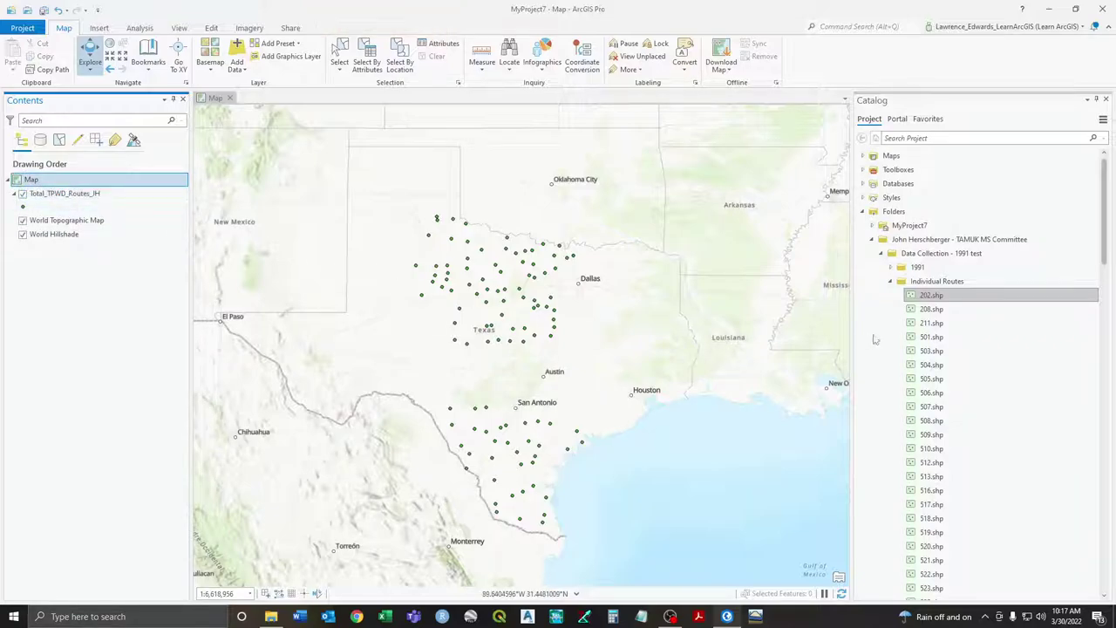
left_click(892, 282)
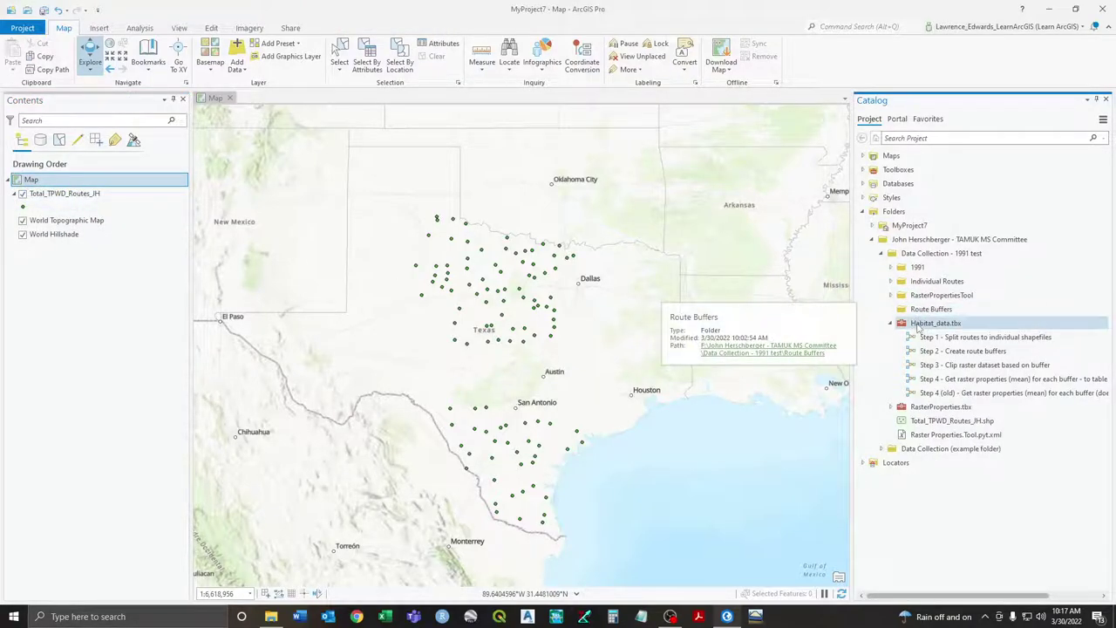
left_click(953, 351)
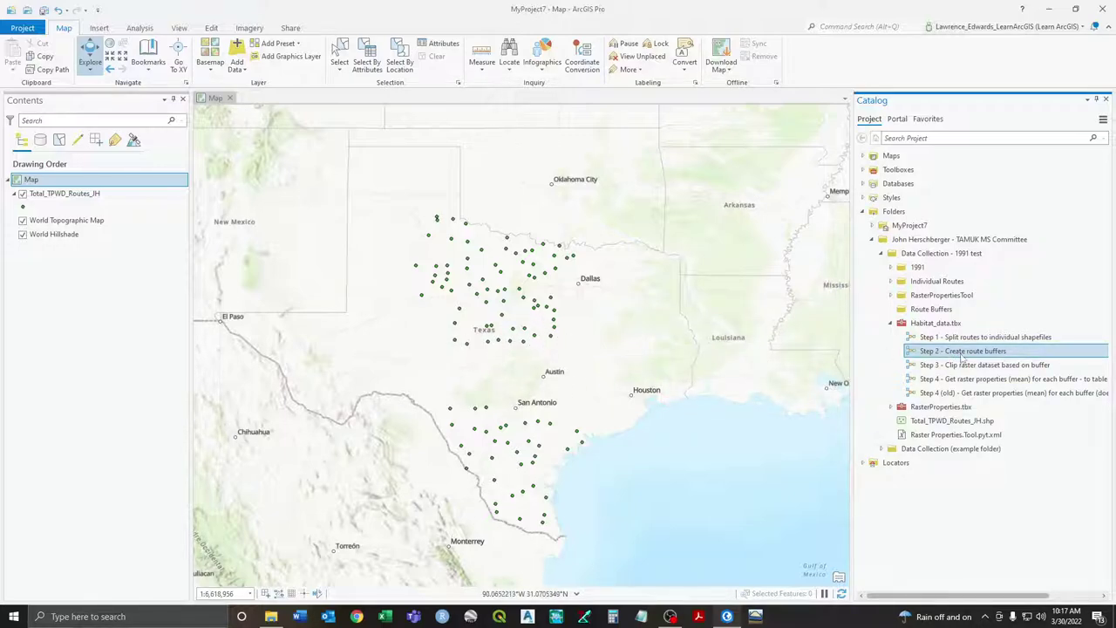
right_click(966, 353)
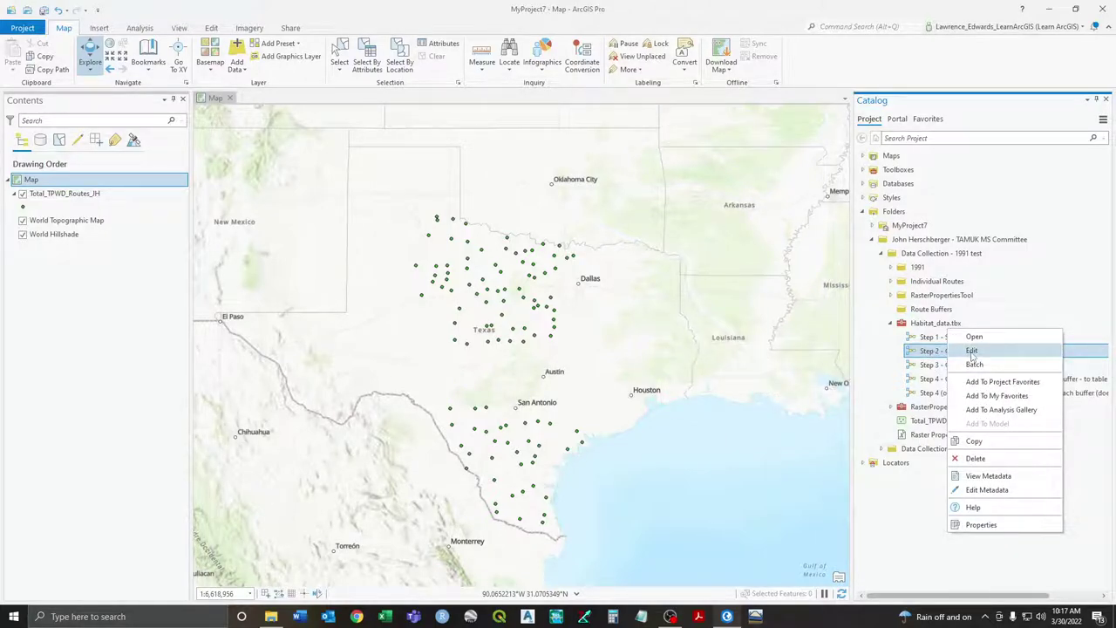
left_click(973, 352)
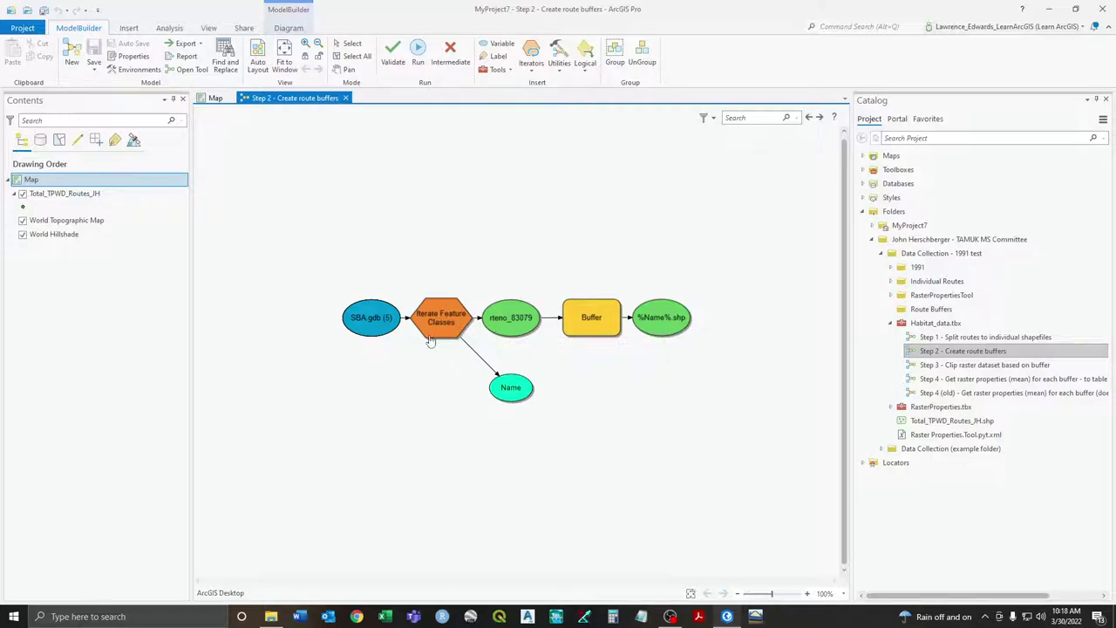
mouse_move(593, 320)
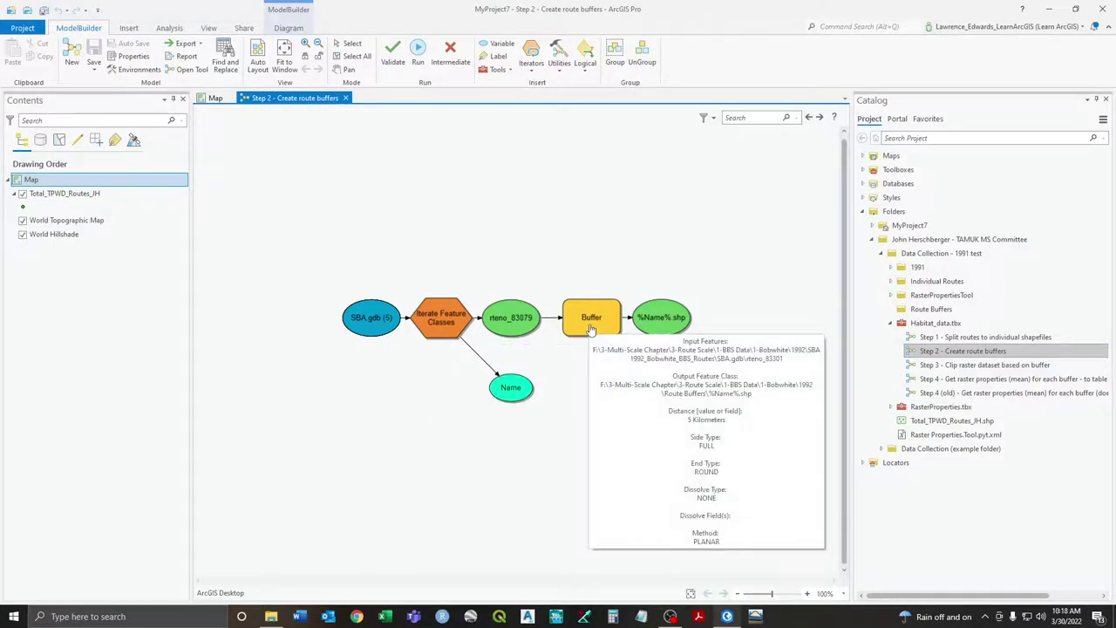
mouse_move(515, 336)
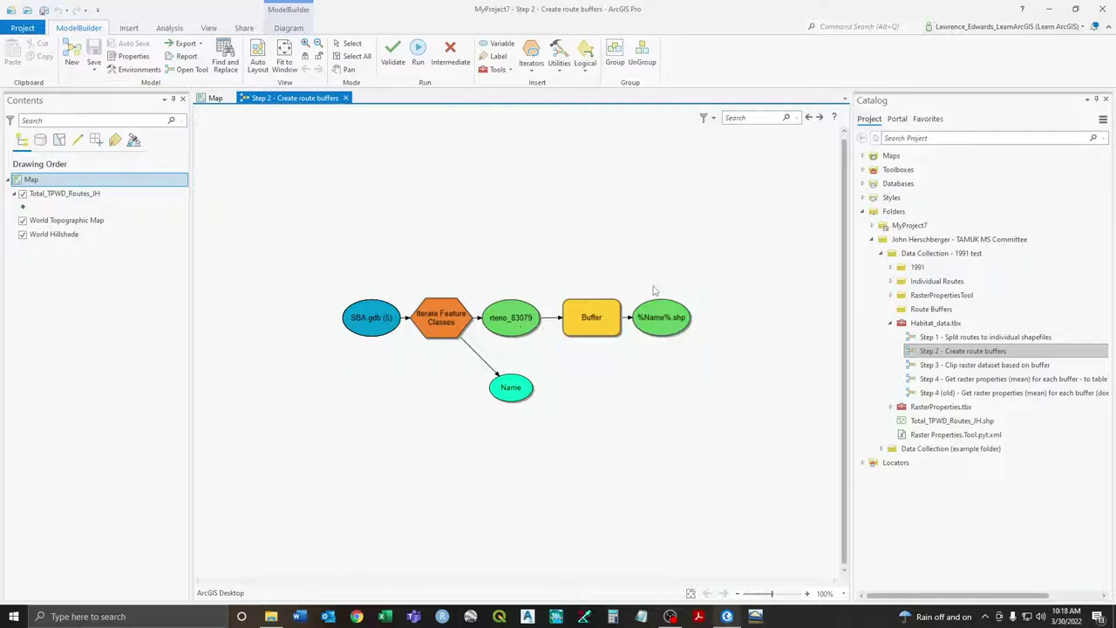
mouse_move(663, 307)
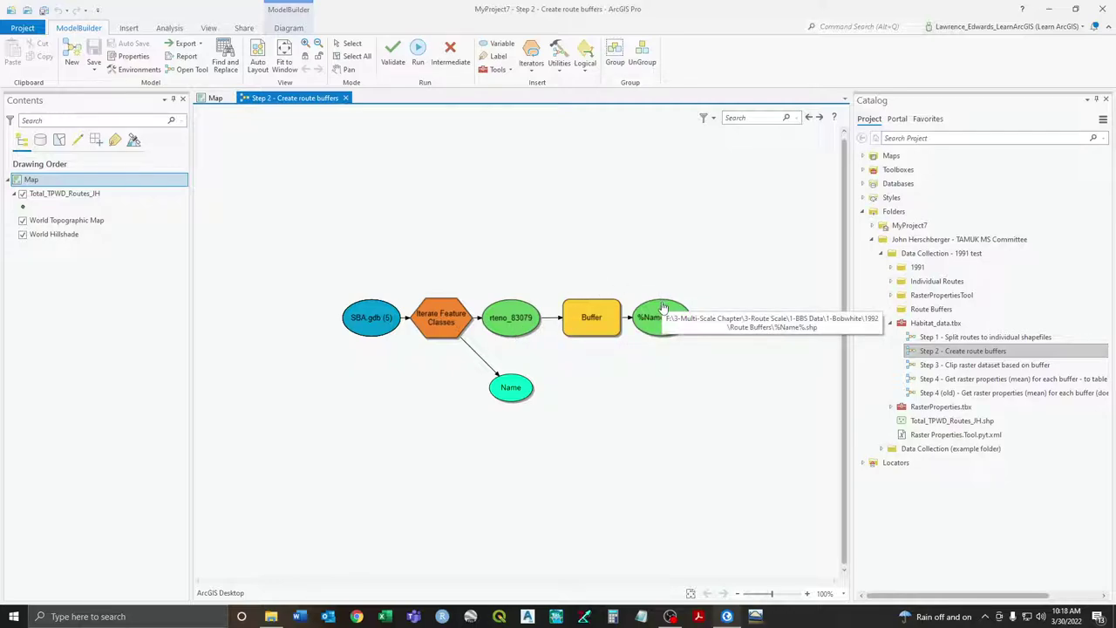
mouse_move(439, 304)
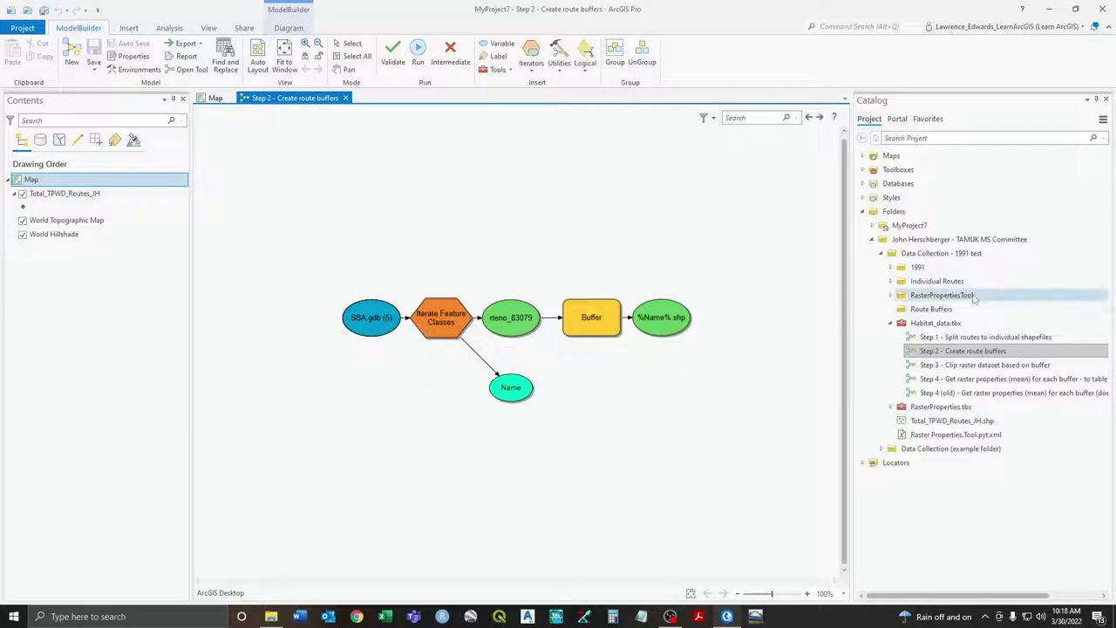
mouse_move(946, 285)
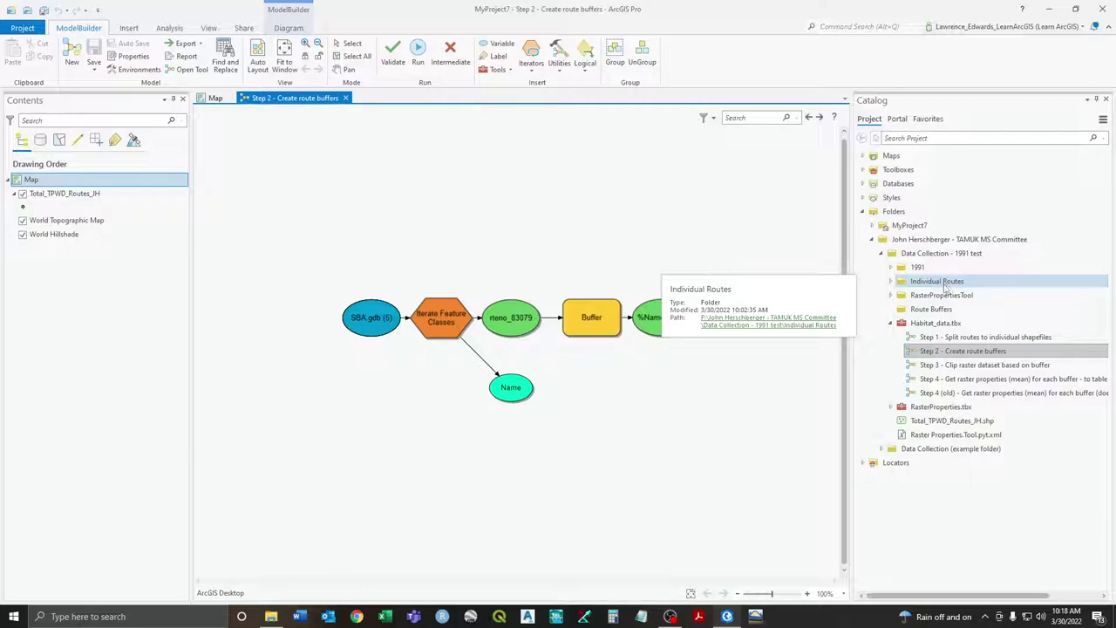
double_click(947, 284)
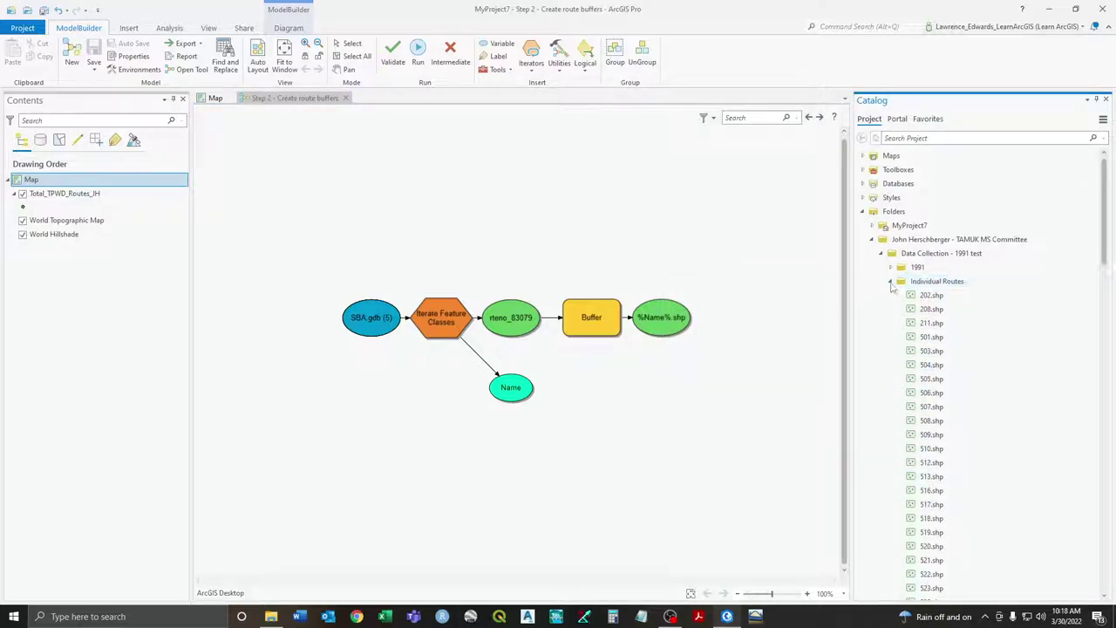
left_click(890, 282)
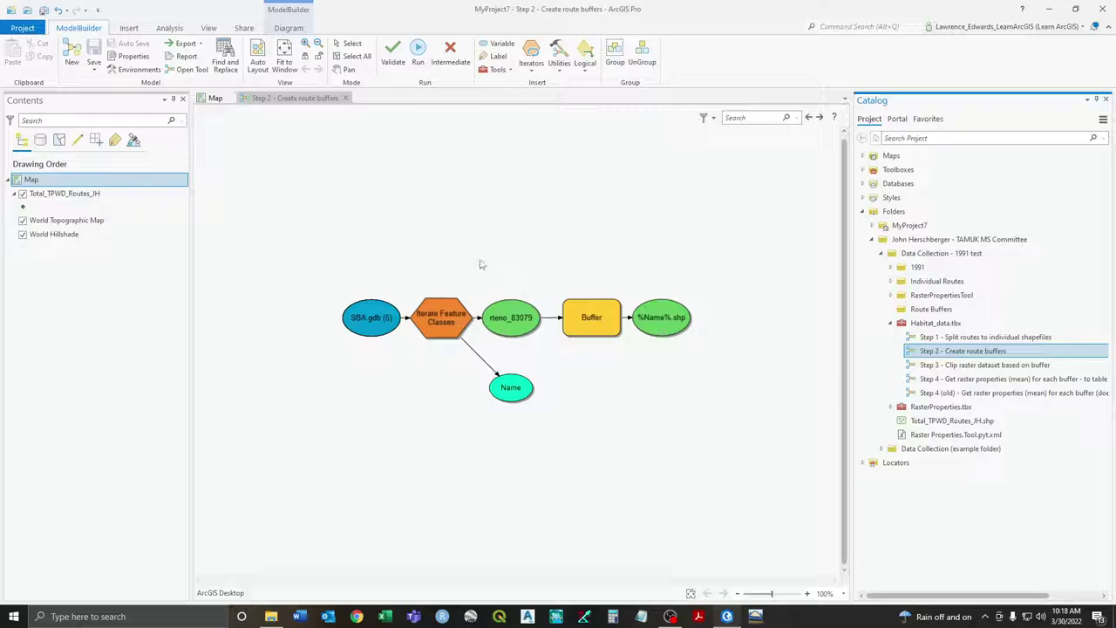
left_click(444, 319)
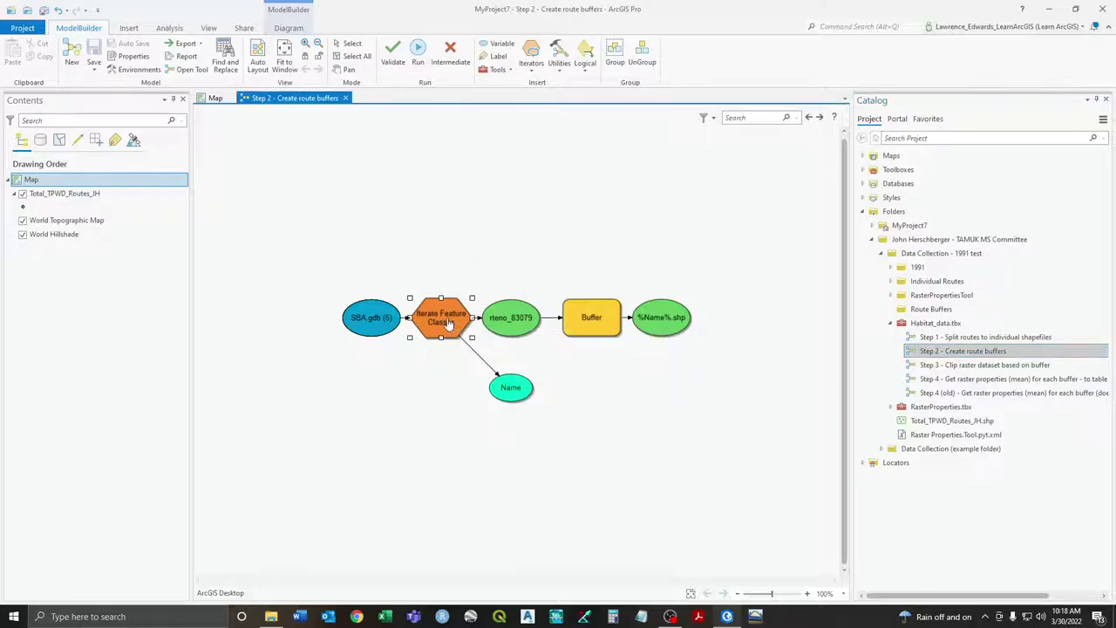
Make Iterate Feature Classes loop over Point feature classes in the Individual Routes folder
right_click(444, 318)
left_click(467, 327)
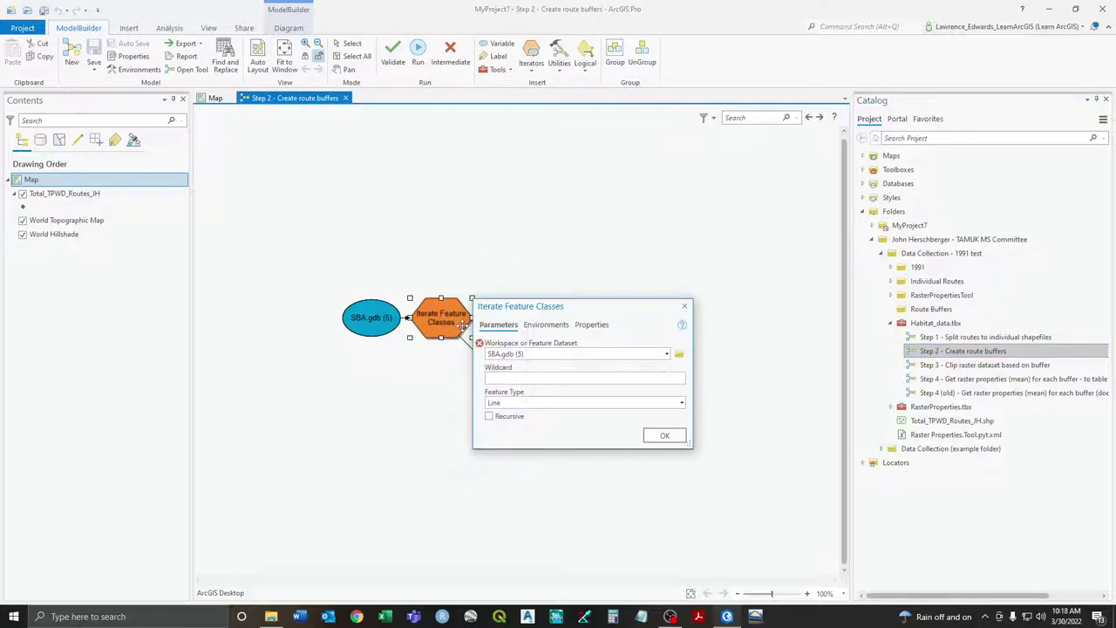
left_click(678, 354)
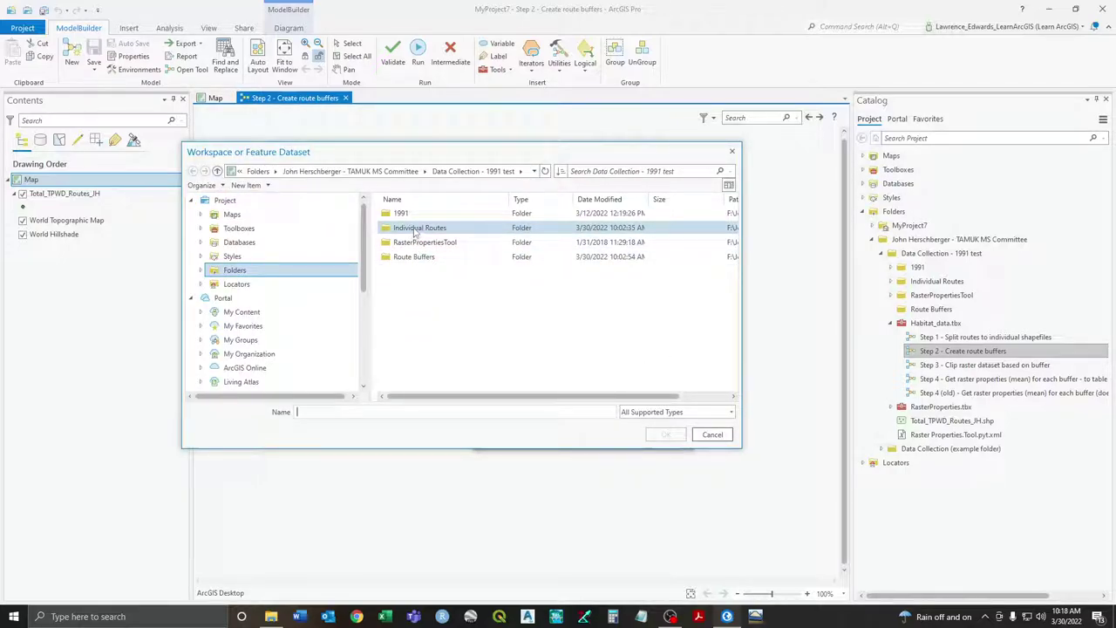
left_click(416, 230)
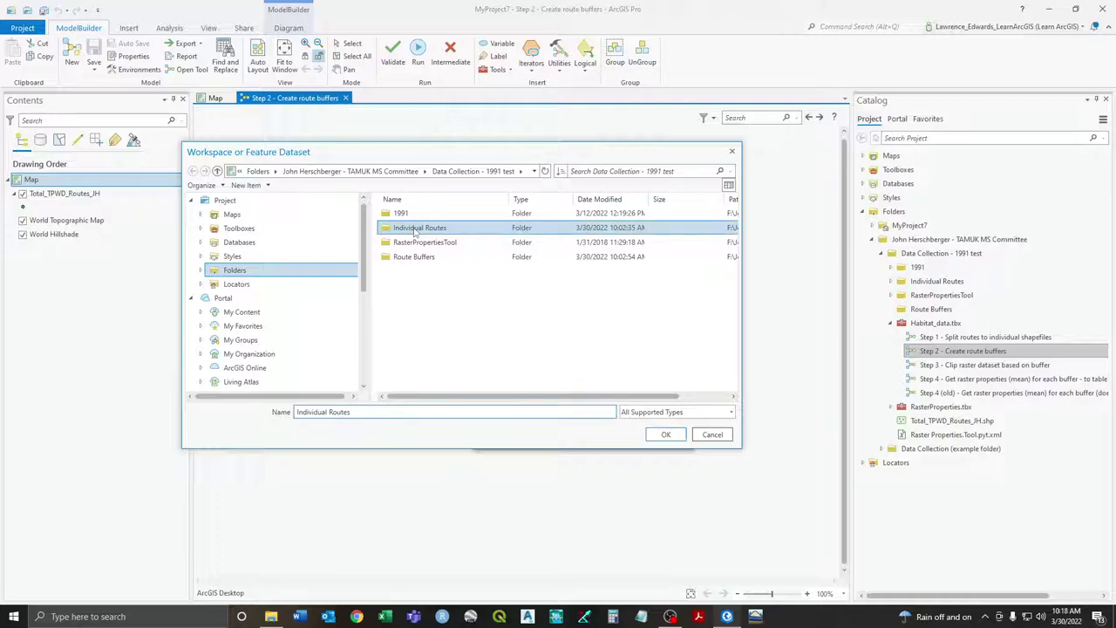
left_click(664, 435)
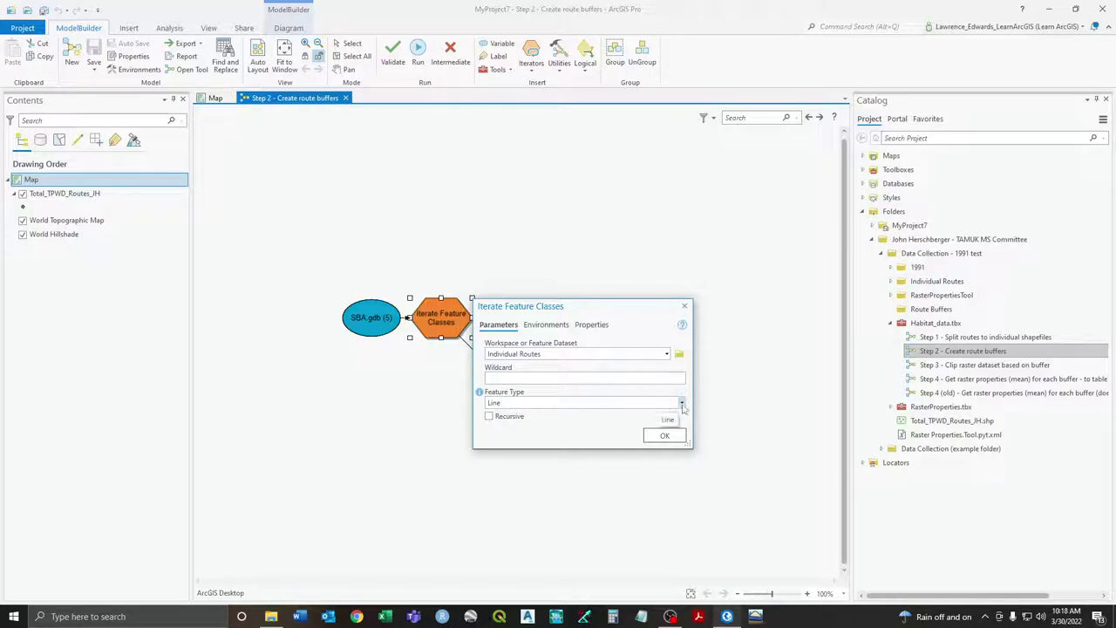
left_click(682, 403)
left_click(682, 403)
left_click(681, 403)
left_click(515, 556)
left_click(664, 437)
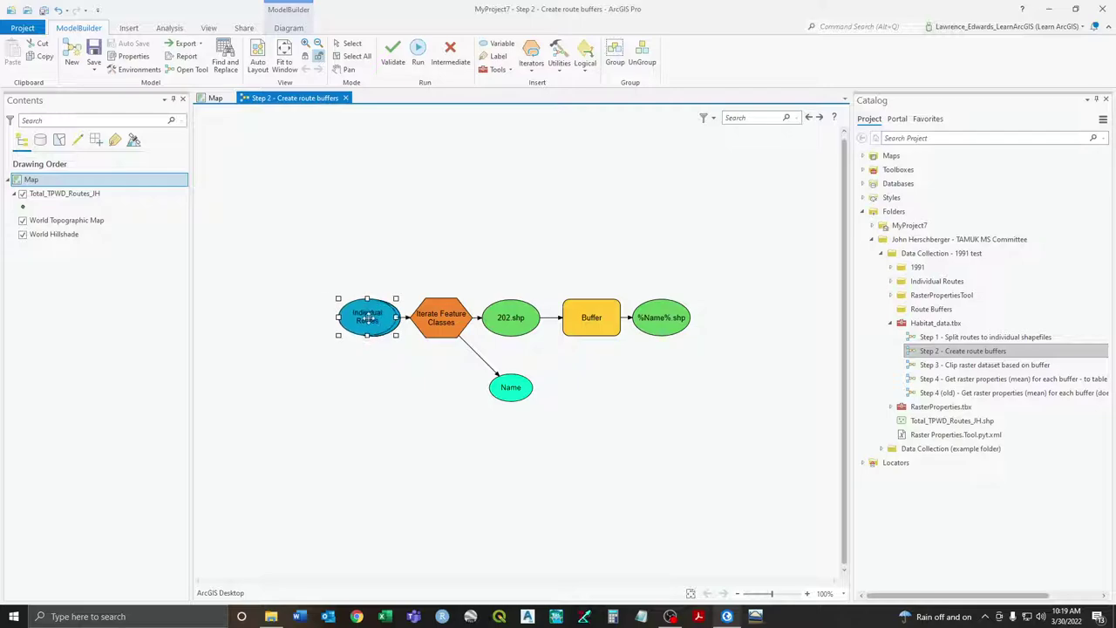
left_click_drag(366, 315, 370, 316)
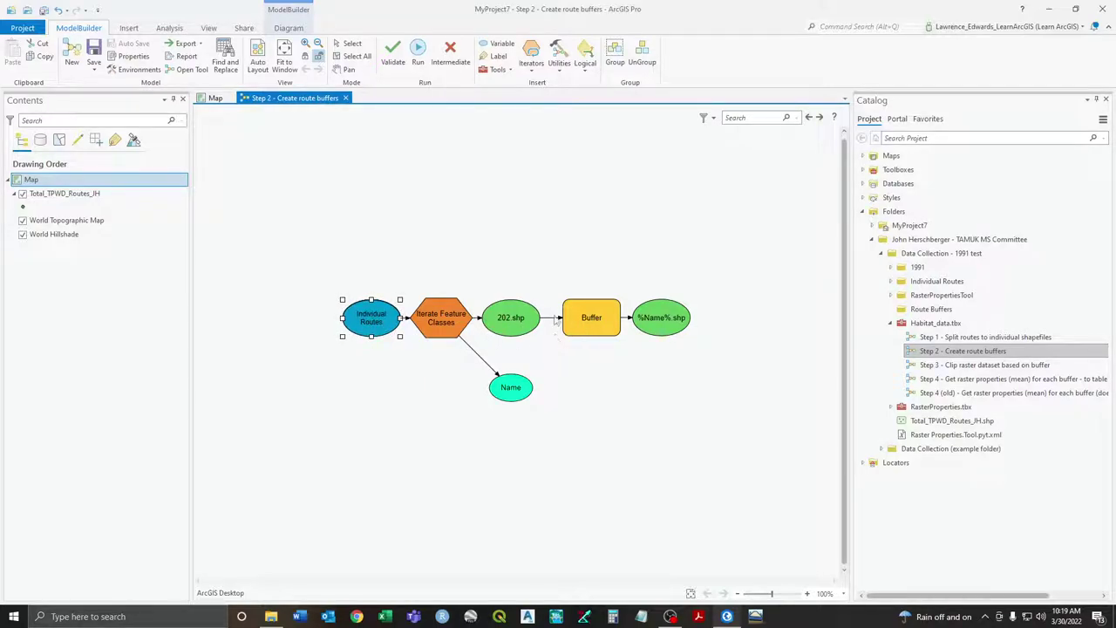
left_click(597, 316)
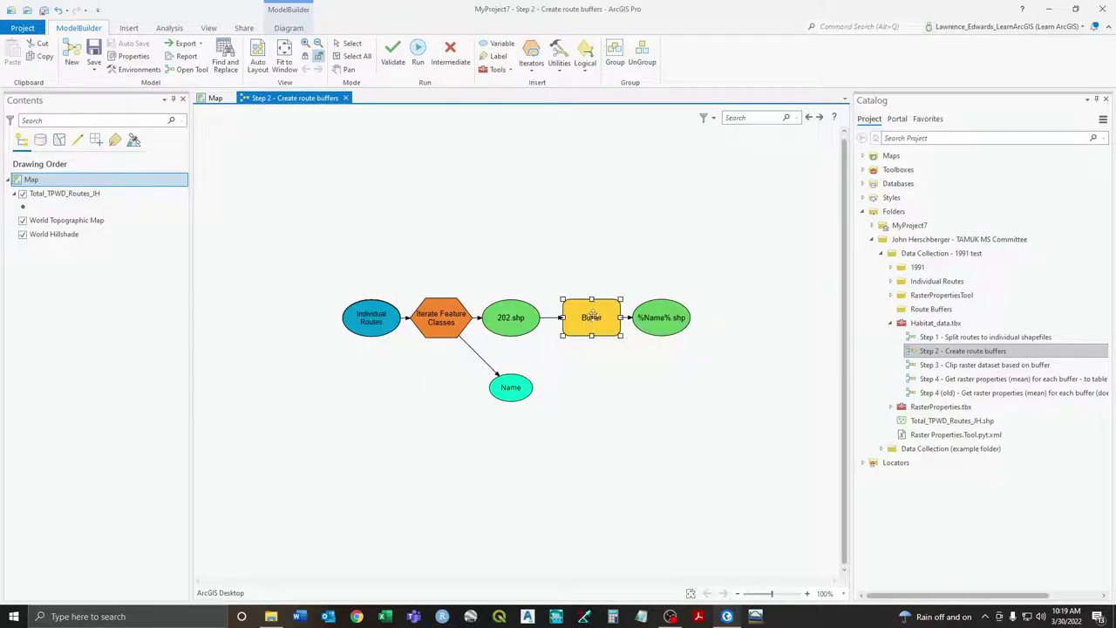
Set the Buffer output to Route Buffers\%name%_16km.shp with a 16 Kilometer distance
right_click(596, 316)
left_click(608, 322)
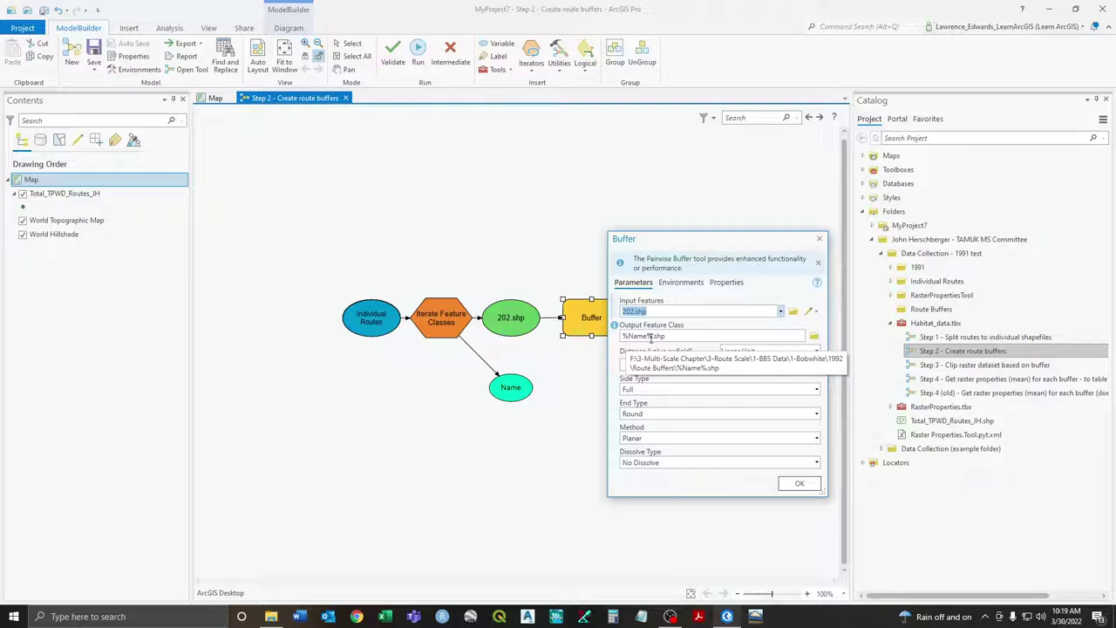
left_click(813, 336)
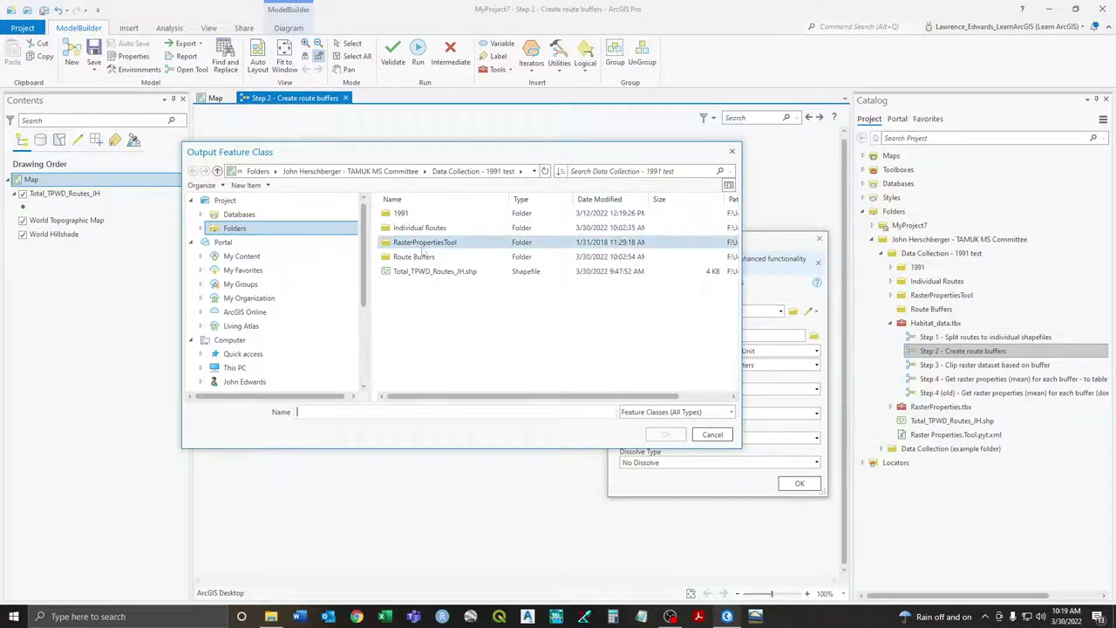
double_click(417, 259)
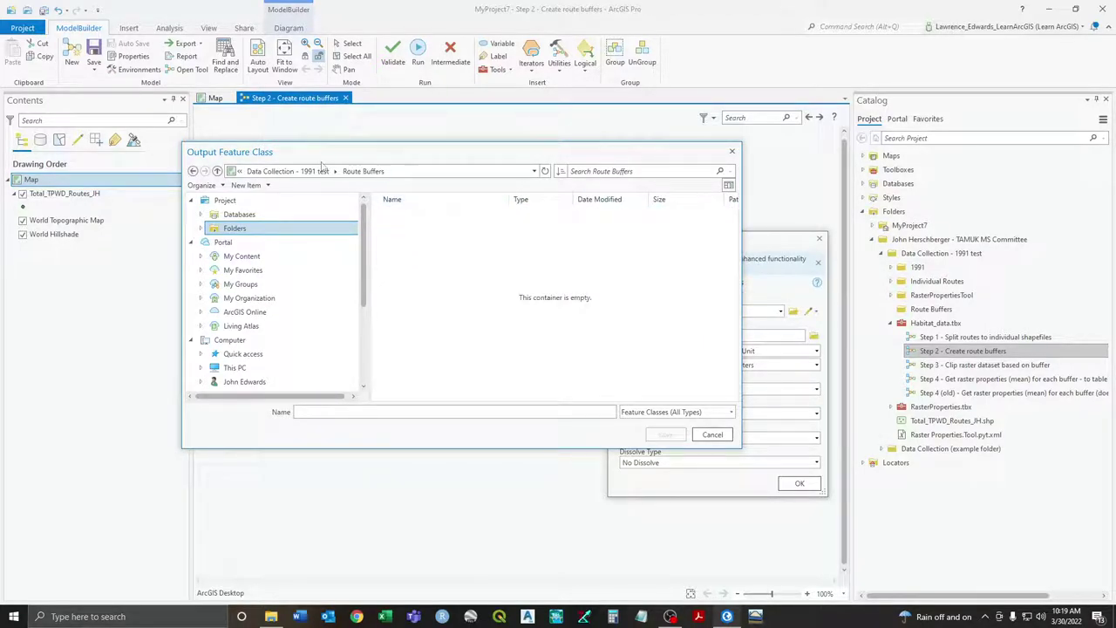
left_click(339, 411)
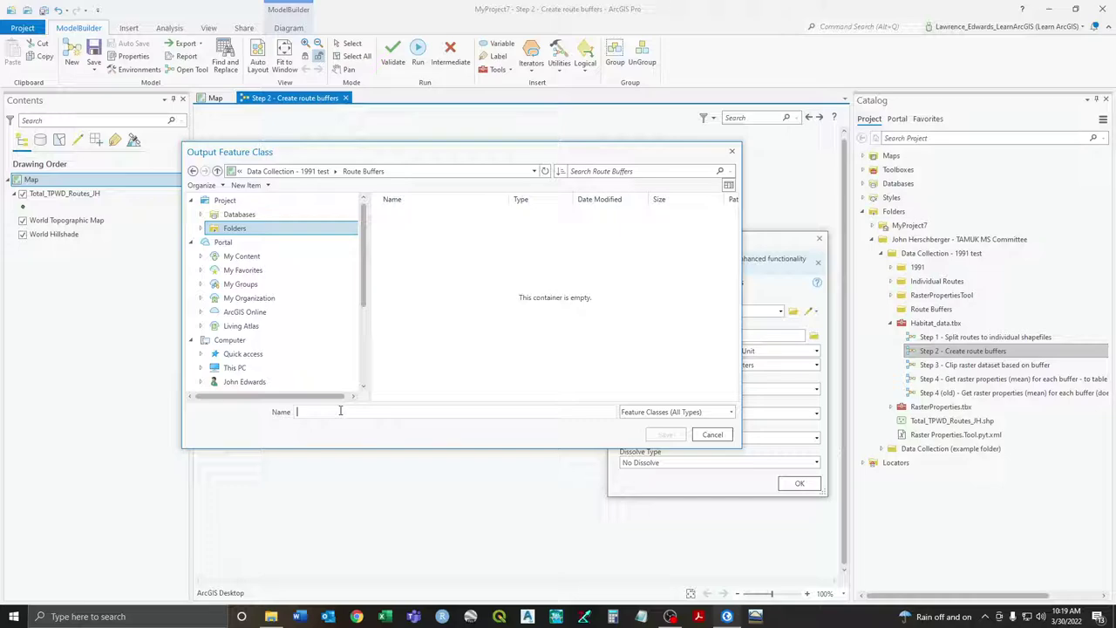
type("%name%.shp")
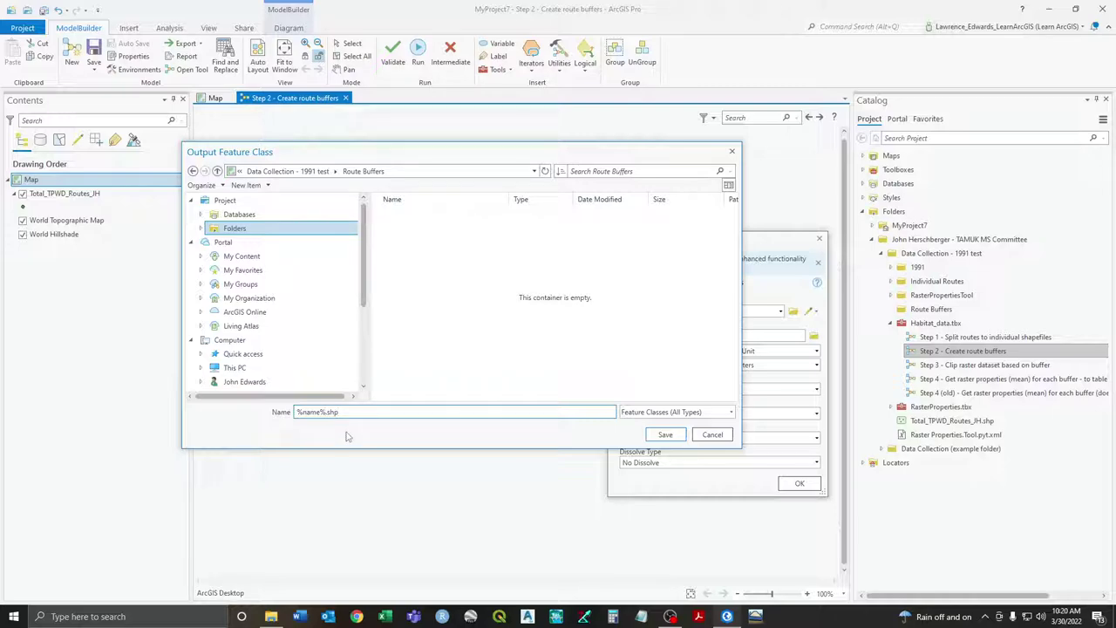
type("_16km")
left_click(664, 436)
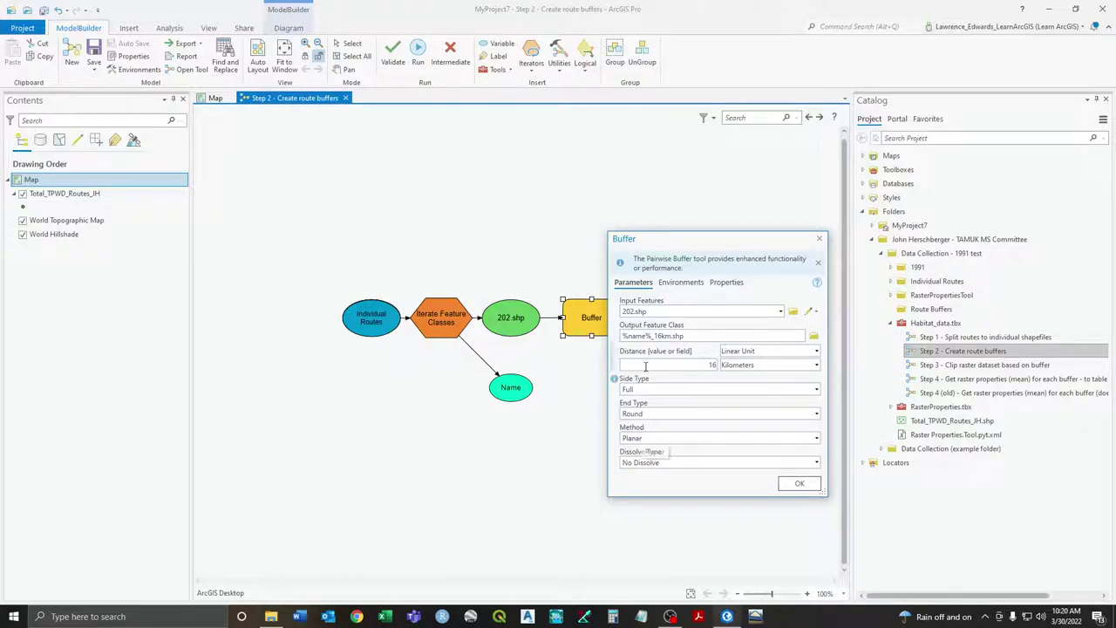
left_click(795, 484)
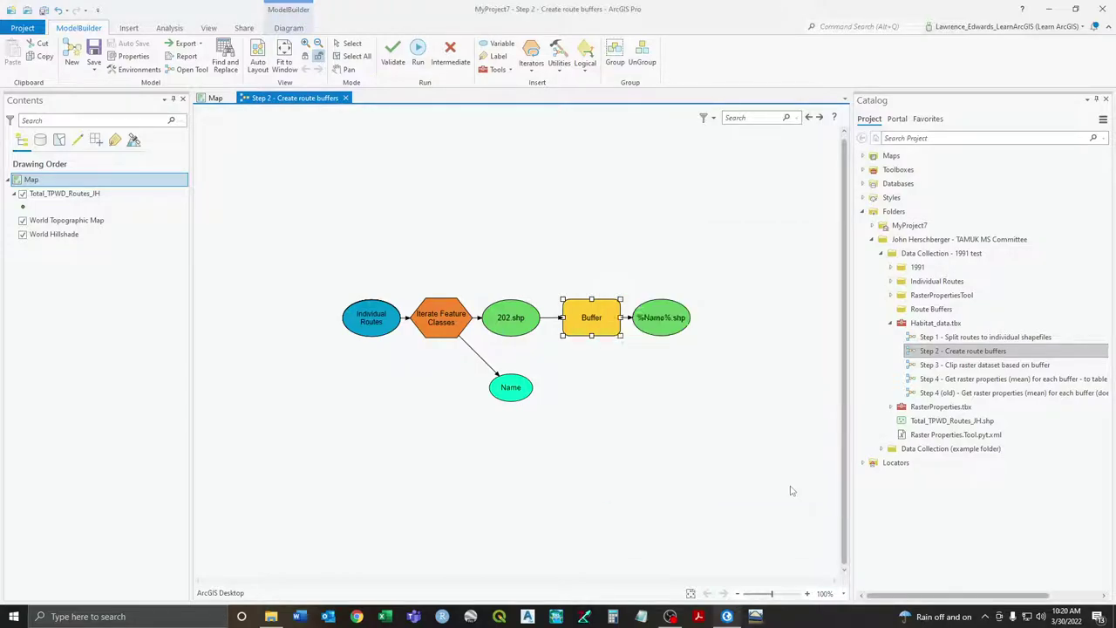
Validate and run the Step 2 model, then close the finished run report
left_click(393, 53)
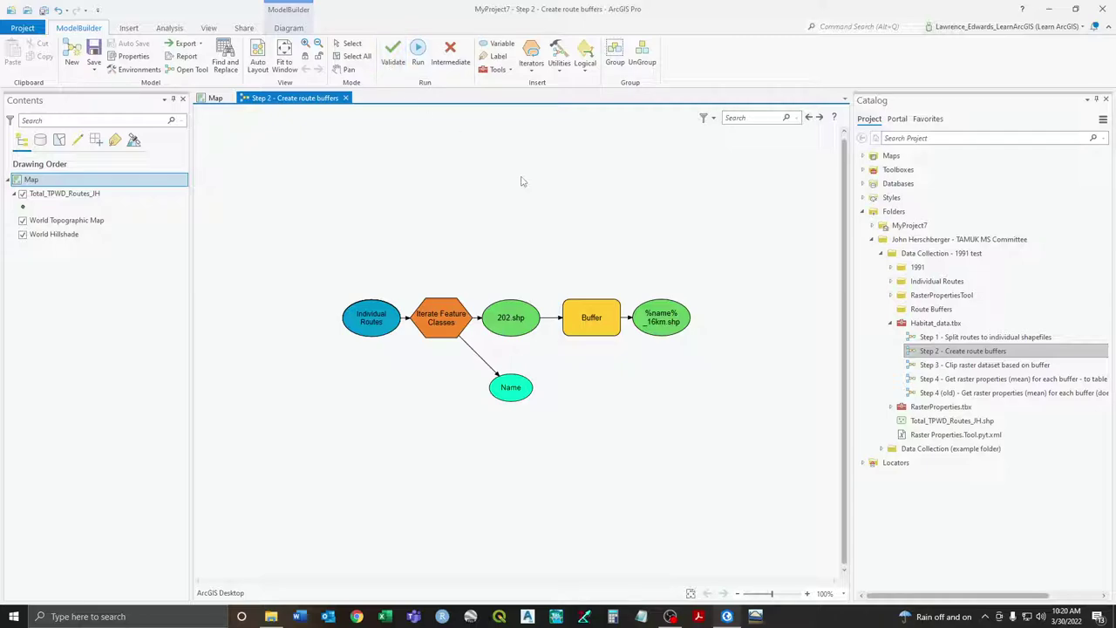
left_click(419, 59)
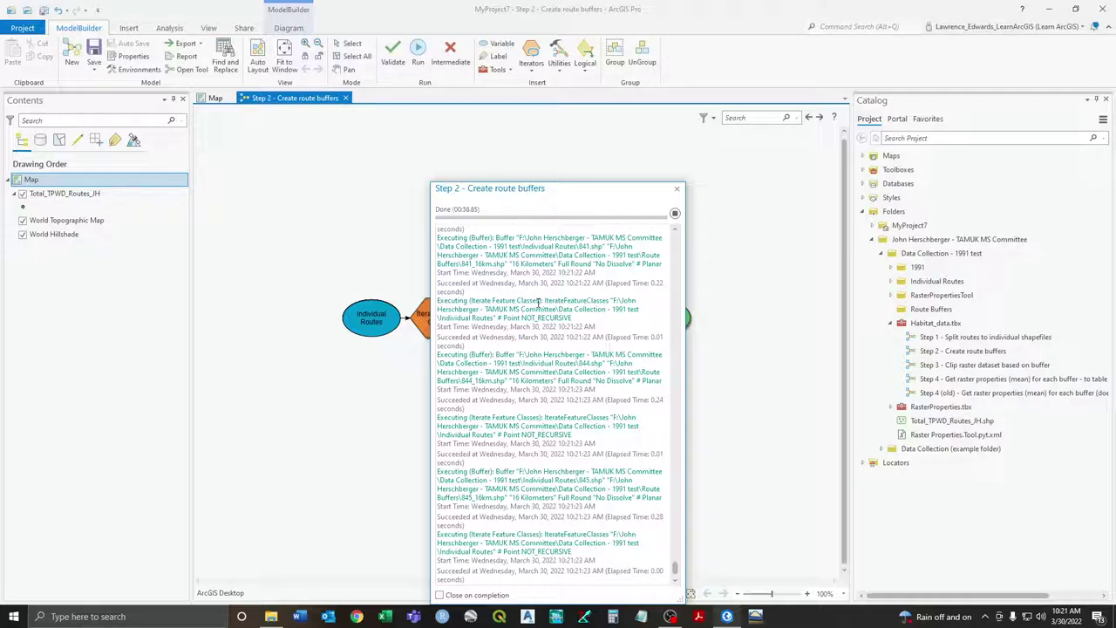
left_click(678, 189)
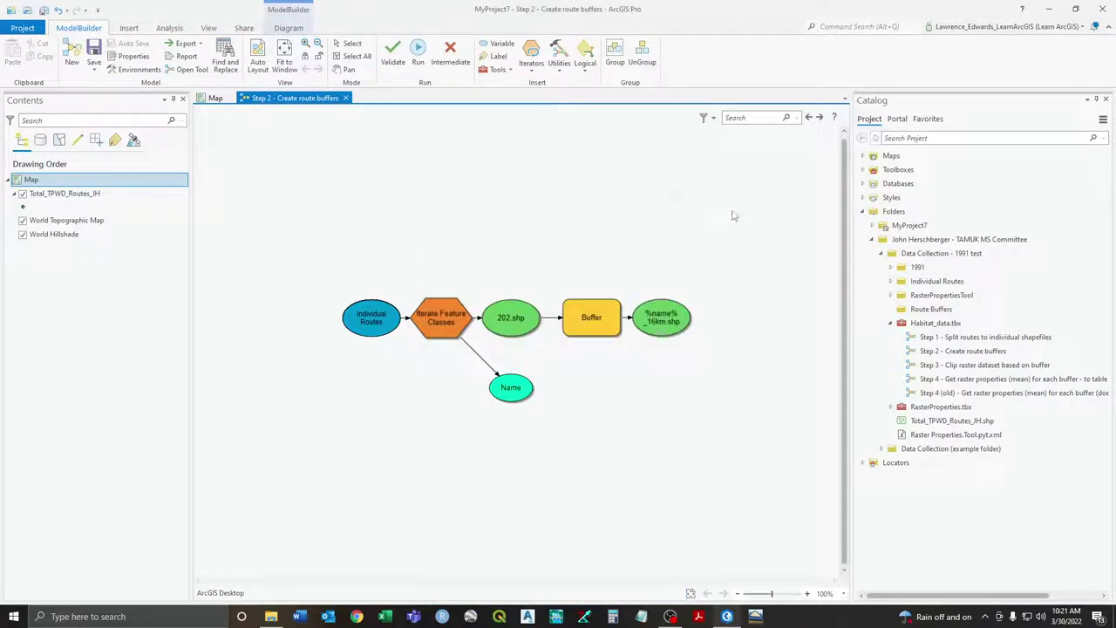
left_click(931, 308)
Refresh Route Buffers, then add 202_16km.shp to the map to check it and remove it
right_click(933, 309)
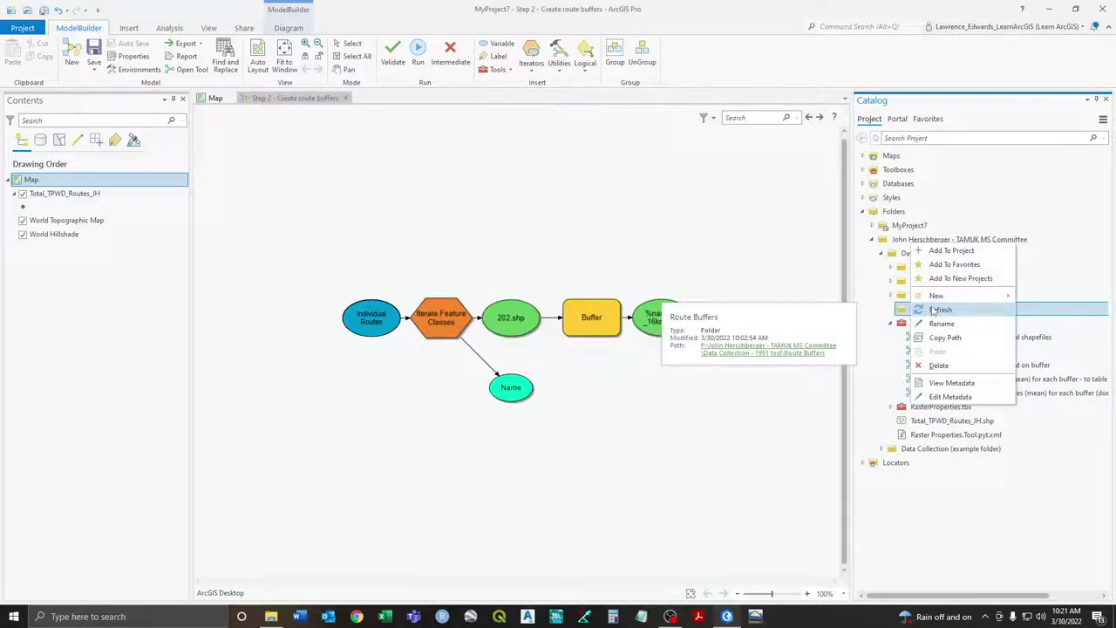
left_click(936, 310)
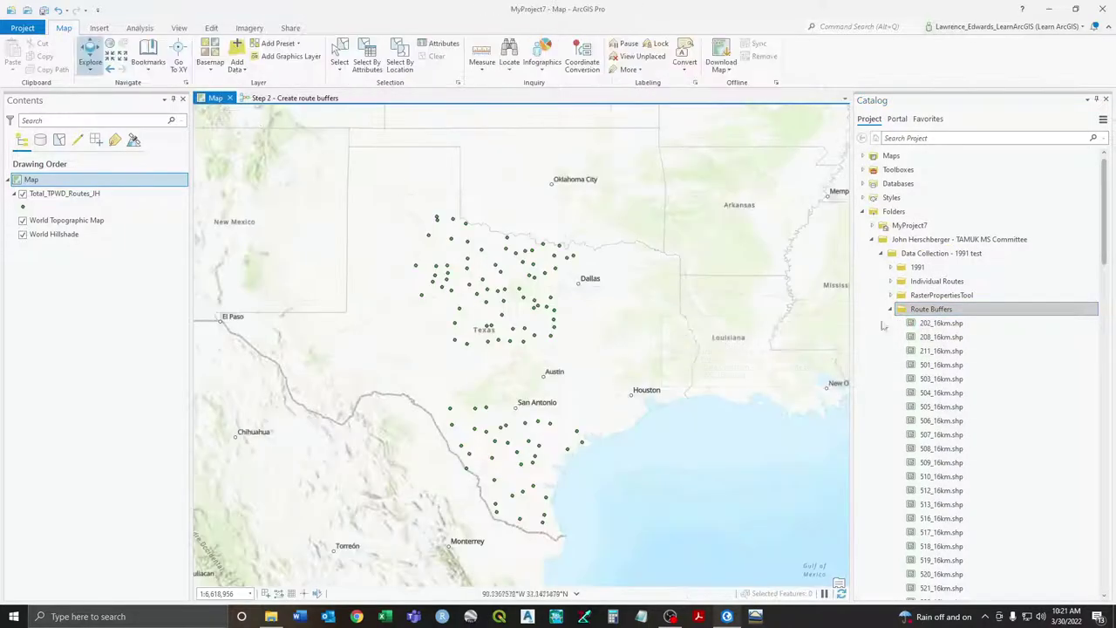
left_click_drag(941, 322, 96, 213)
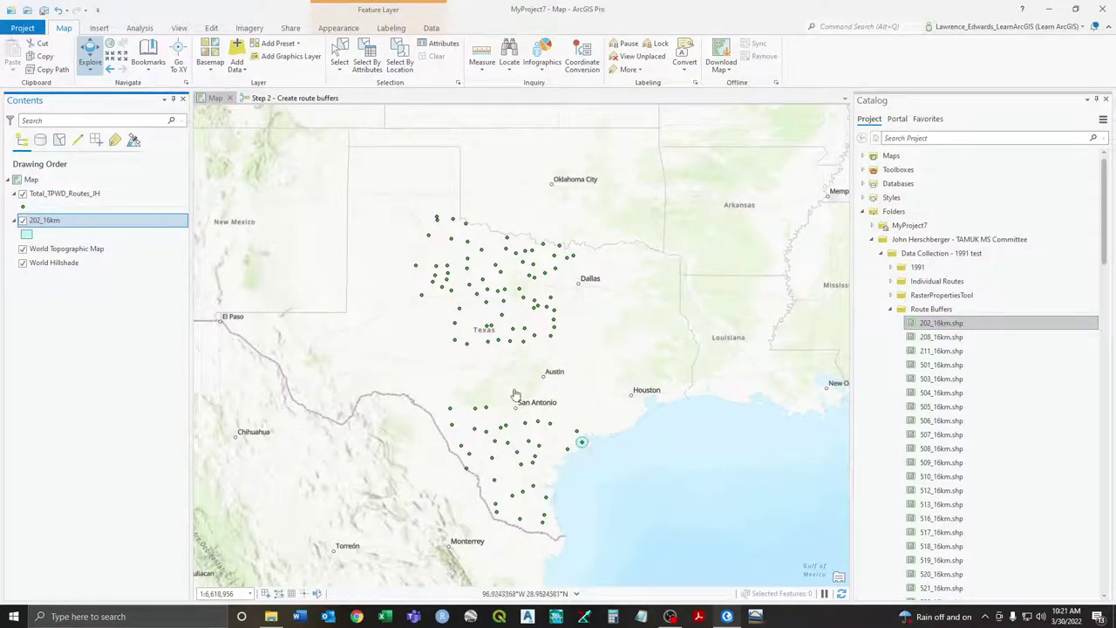
right_click(54, 225)
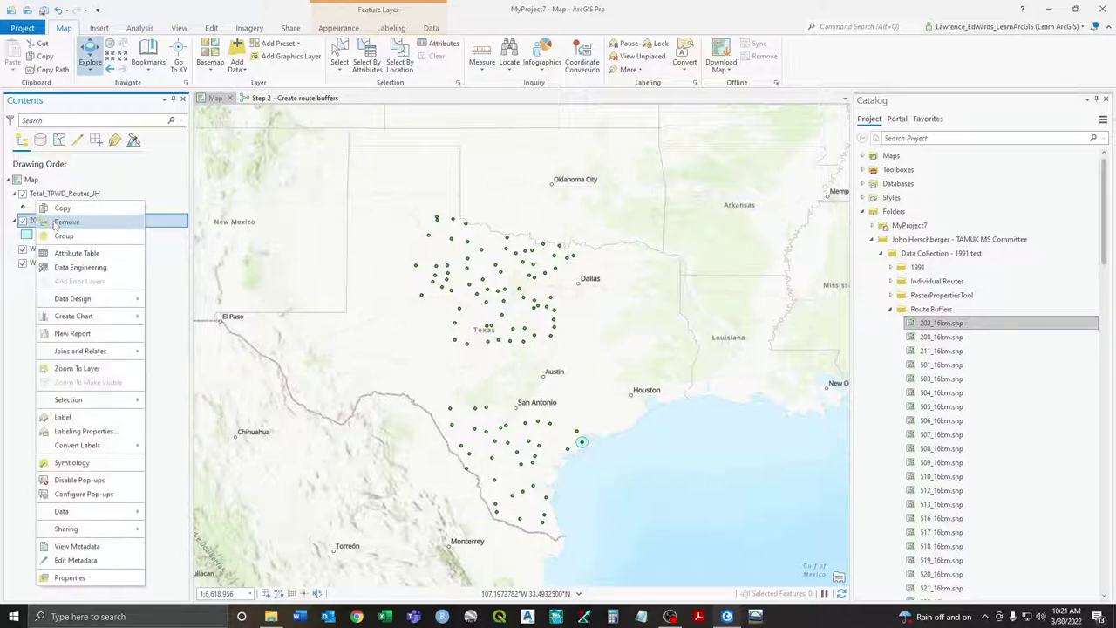
left_click(60, 223)
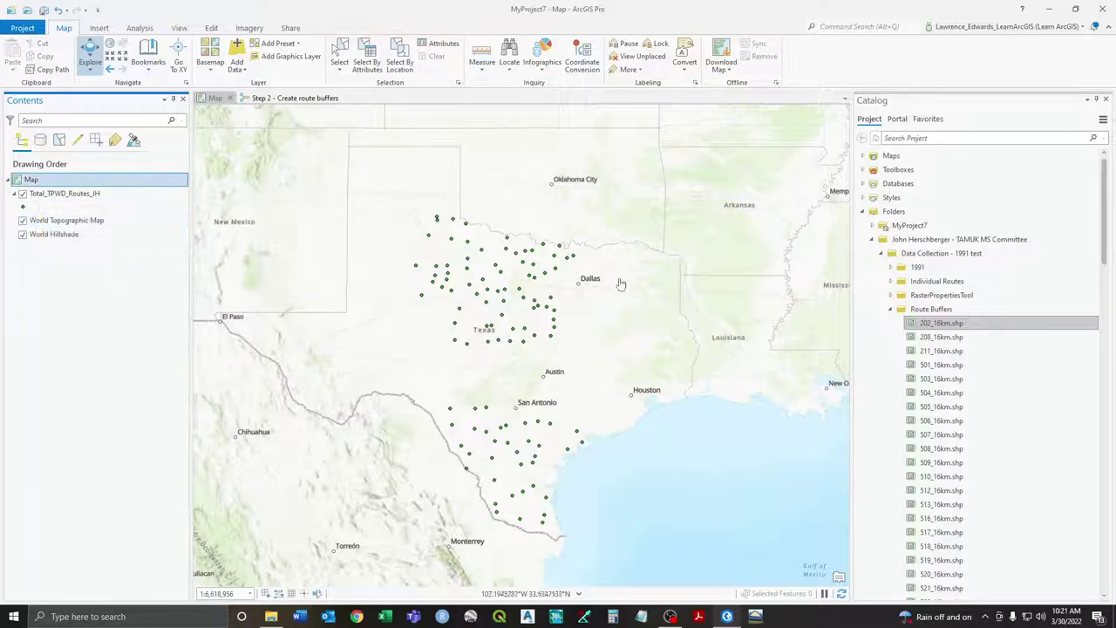
Expand the Route Buffers folder to view its 16 km buffer shapefiles, then collapse it
left_click(891, 309)
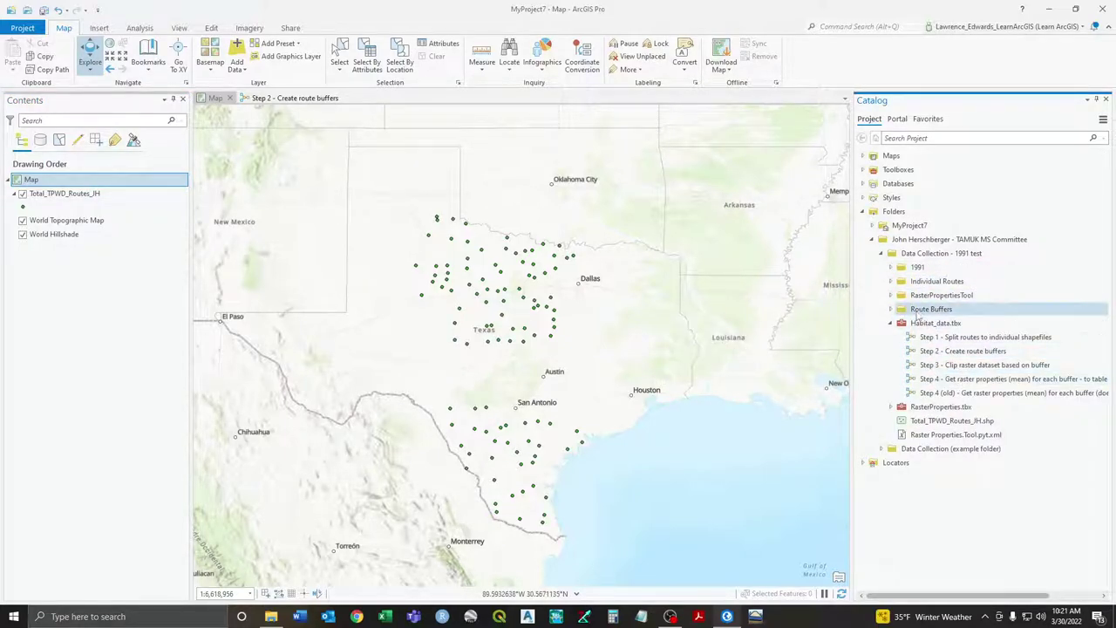
left_click(891, 309)
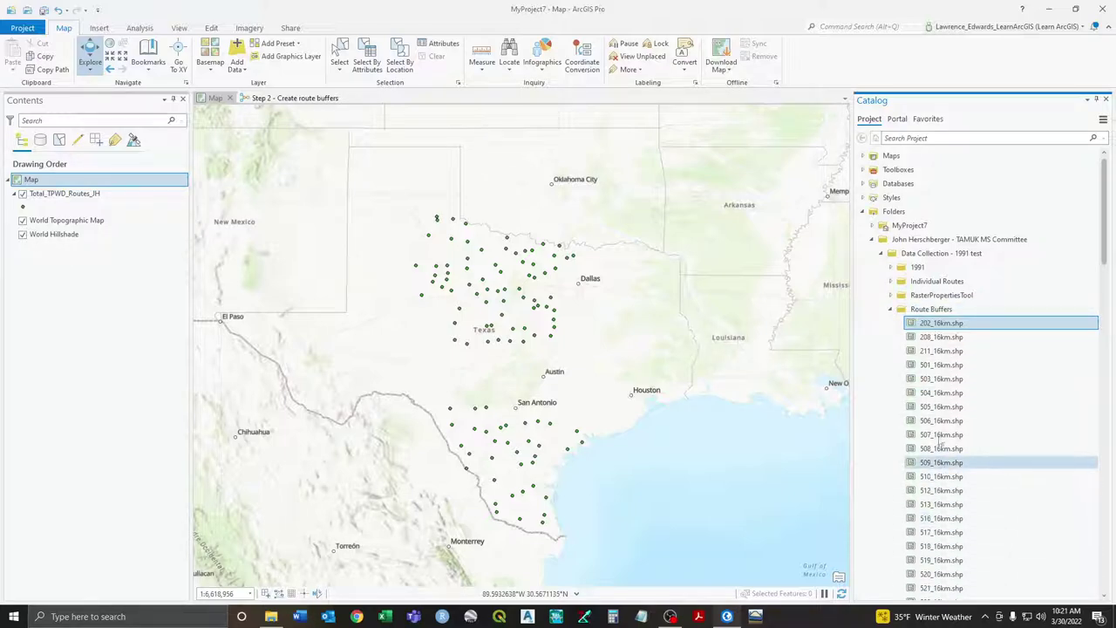
left_click(890, 310)
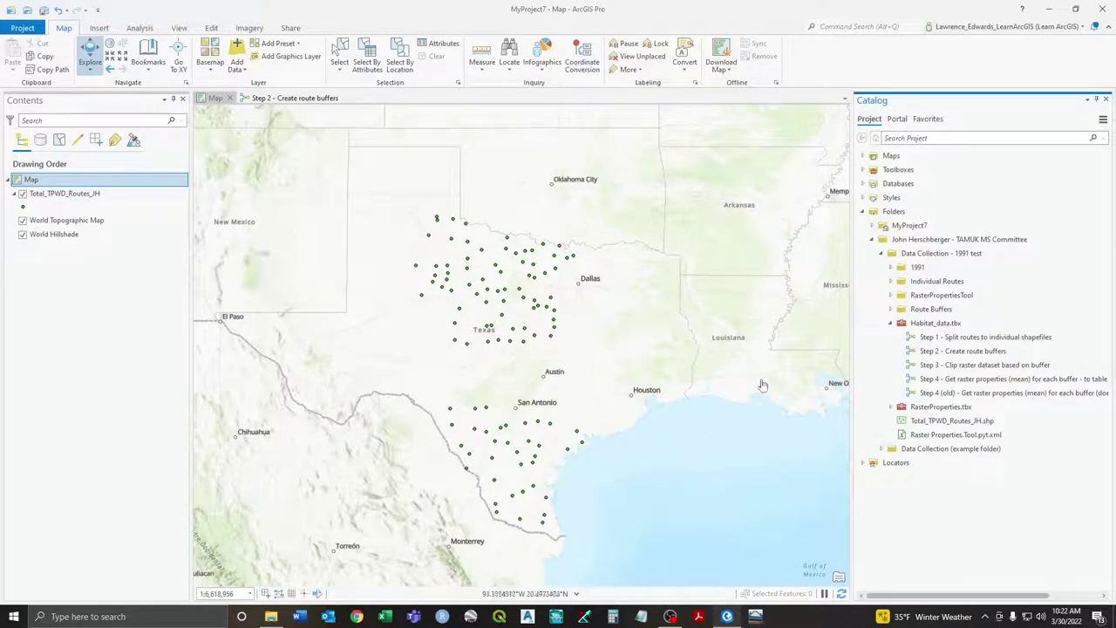
left_click(891, 310)
left_click(940, 325)
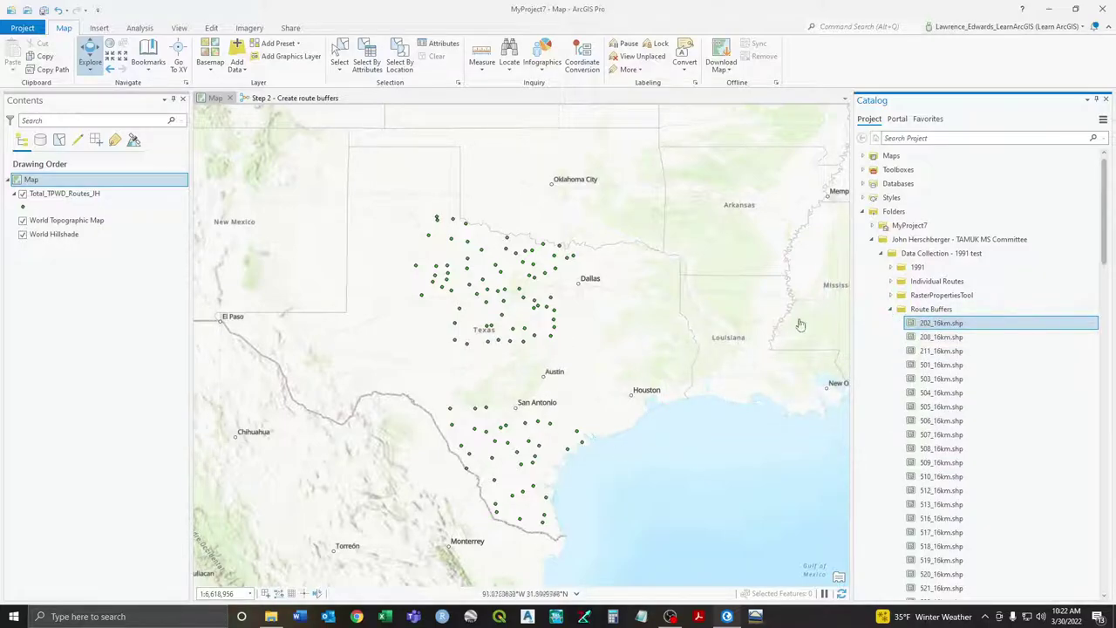
left_click(891, 309)
Add the PRISM_ppt_stable_4kmM2_199101 raster from 1991 > PRISM_1991_Data and zoom to the south Texas coast
left_click(891, 268)
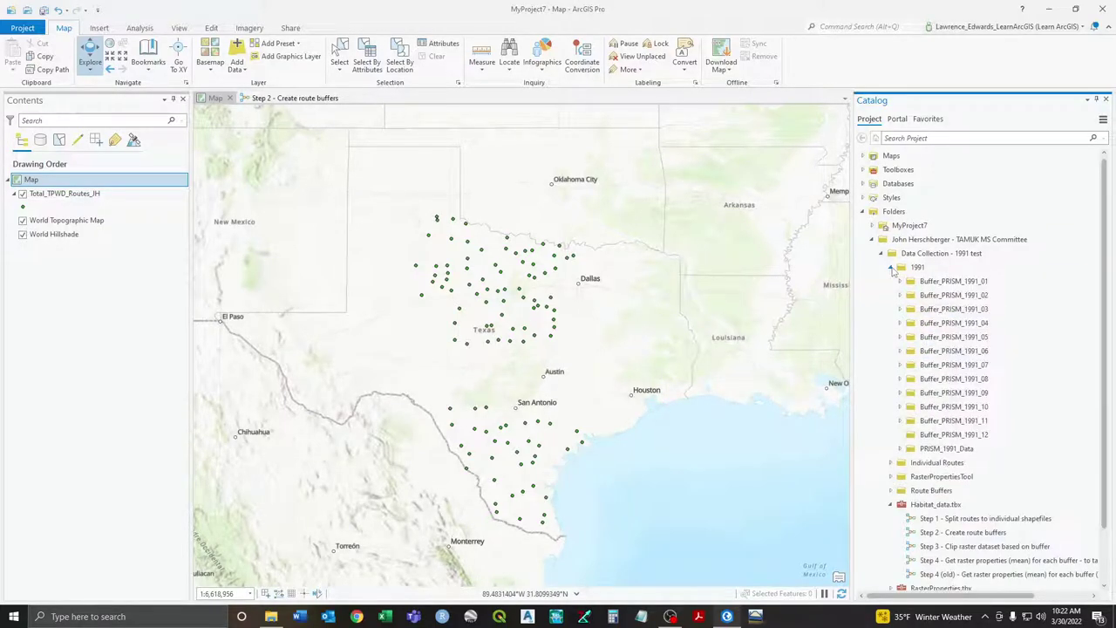
left_click(900, 448)
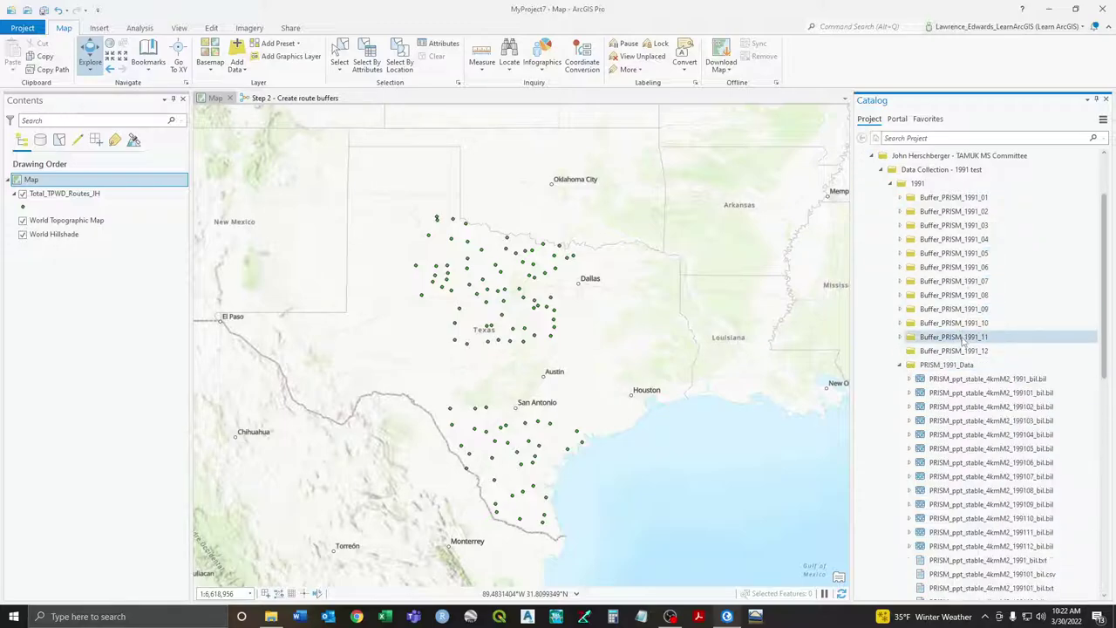
mouse_move(978, 397)
left_mouse_down()
mouse_move(266, 272)
mouse_move(94, 225)
left_mouse_up()
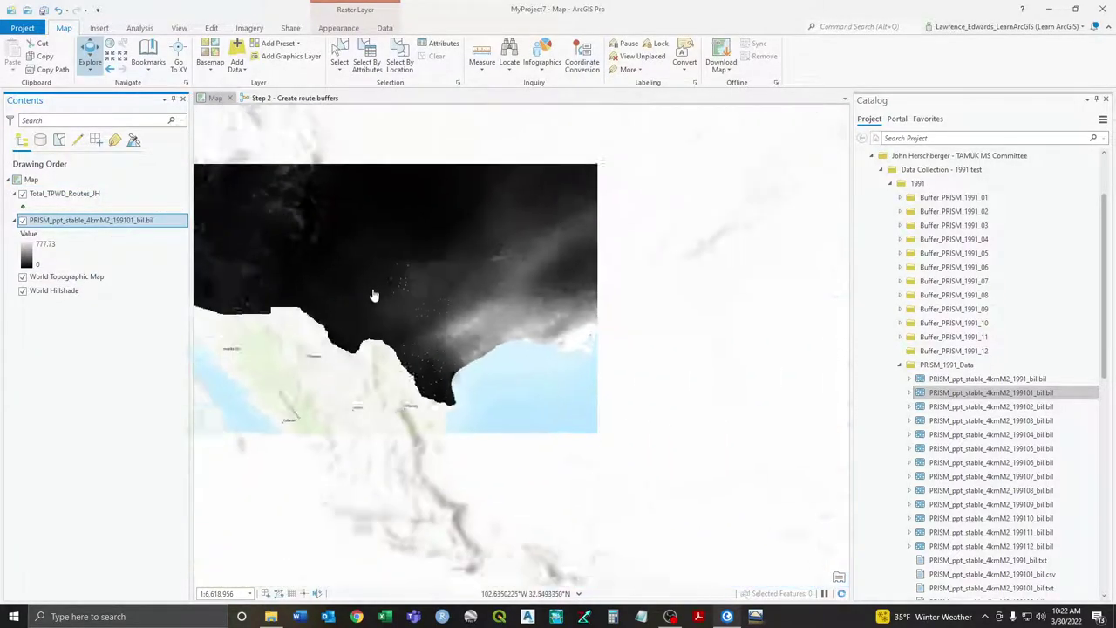
scroll(374, 297, "down", 3)
scroll(378, 268, "up", 3)
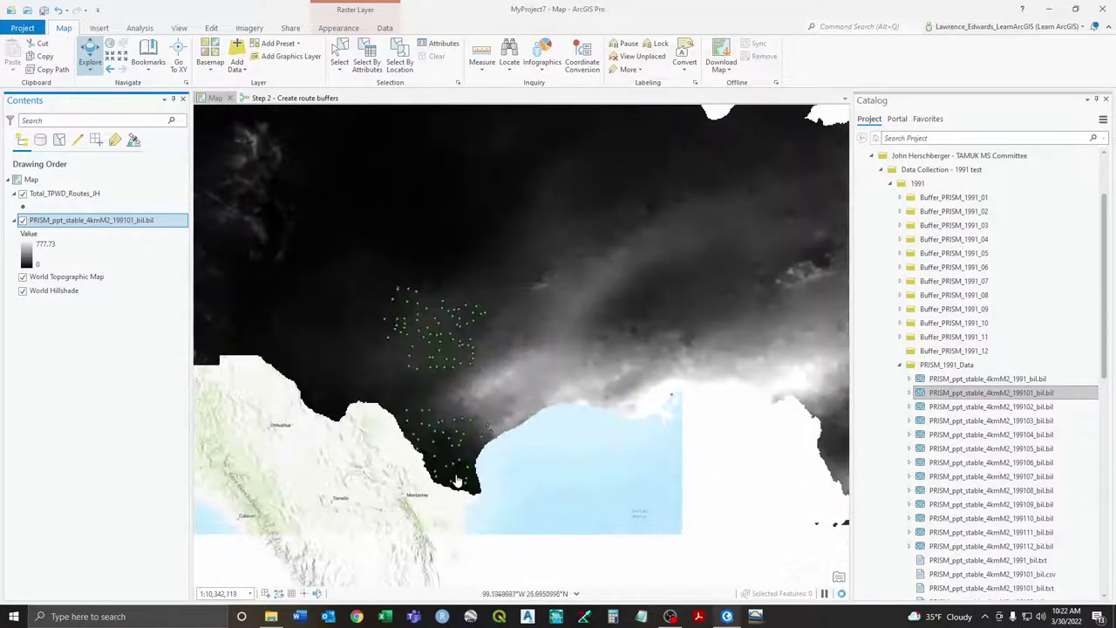
scroll(477, 468, "up", 6)
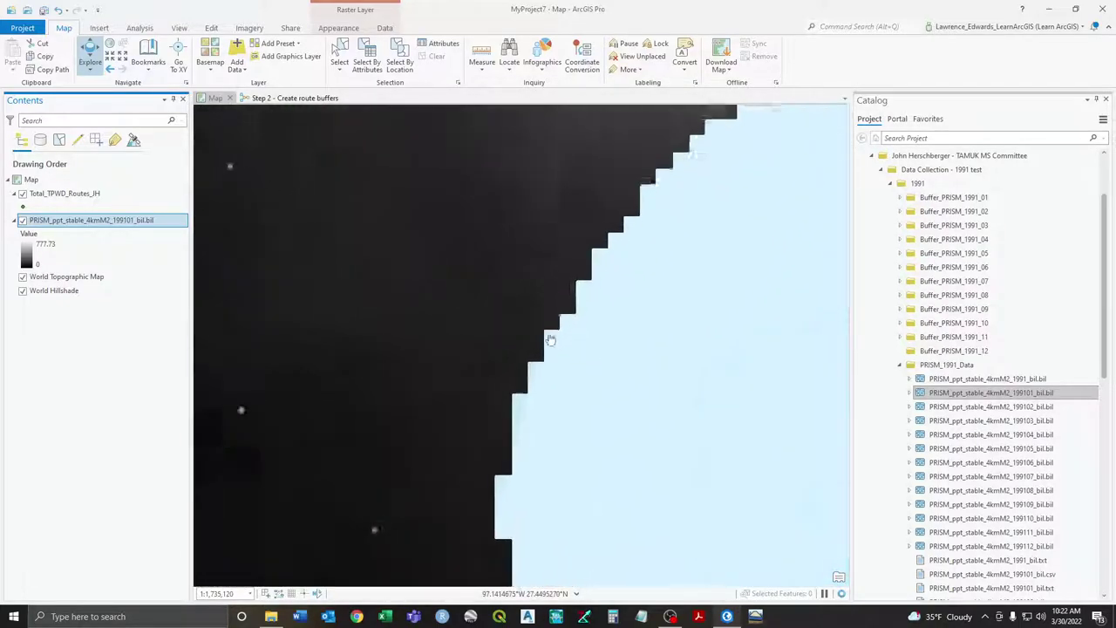
scroll(706, 300, "up", 2)
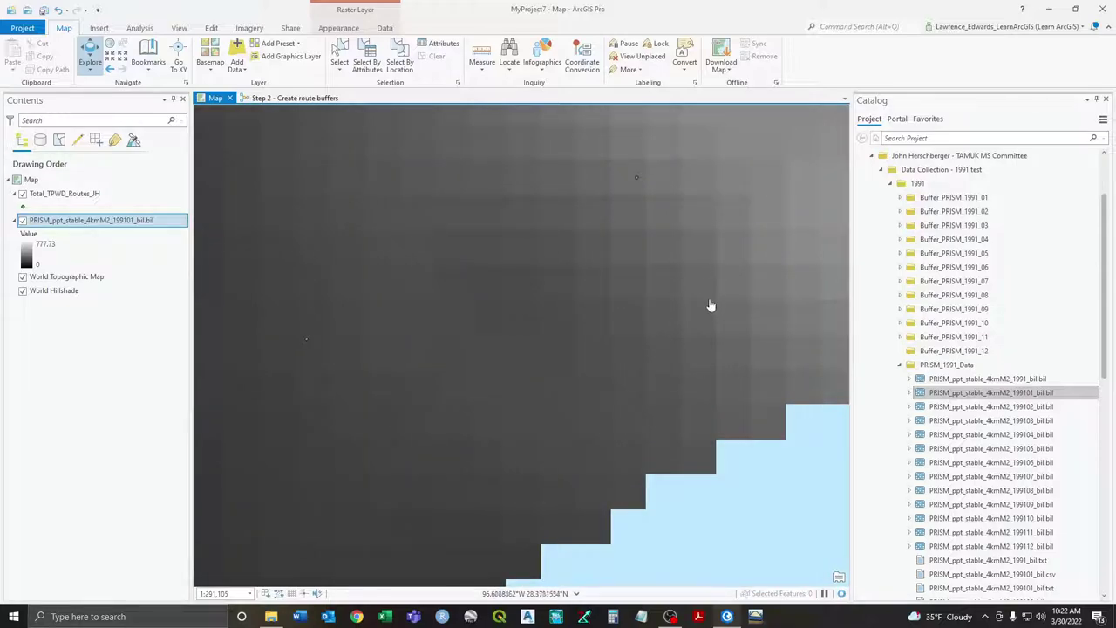
left_click(487, 71)
left_click(515, 91)
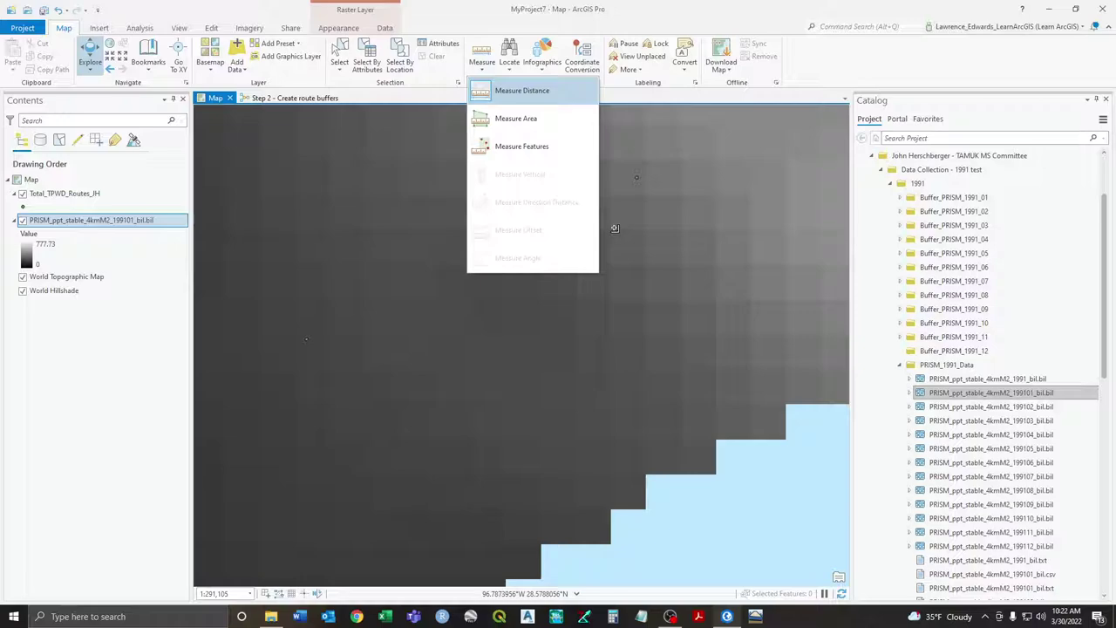
left_click(647, 264)
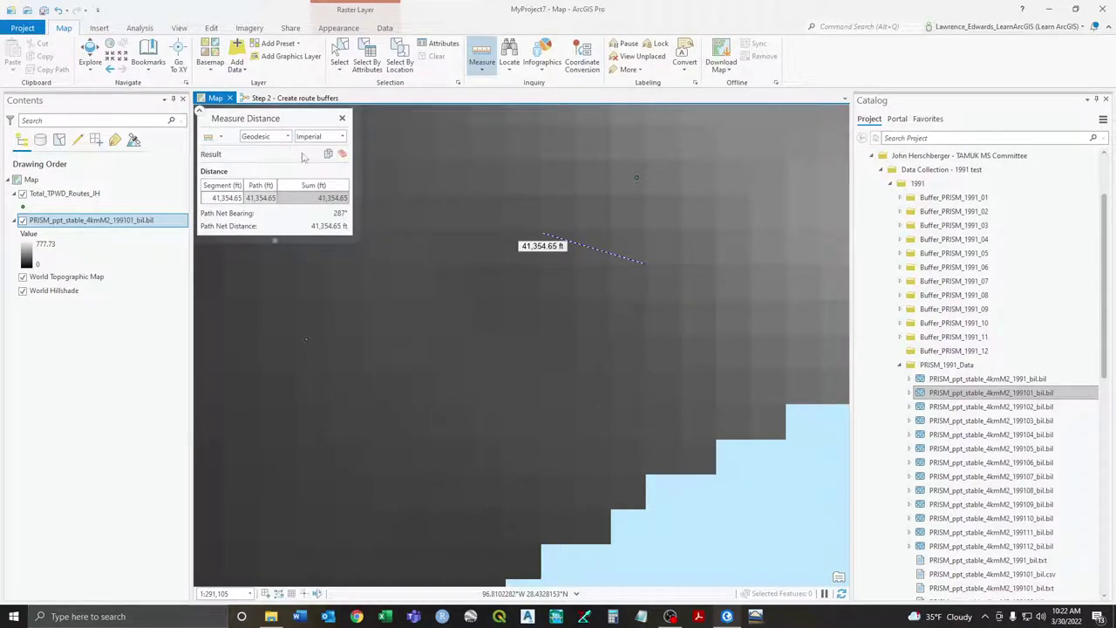
left_click(342, 137)
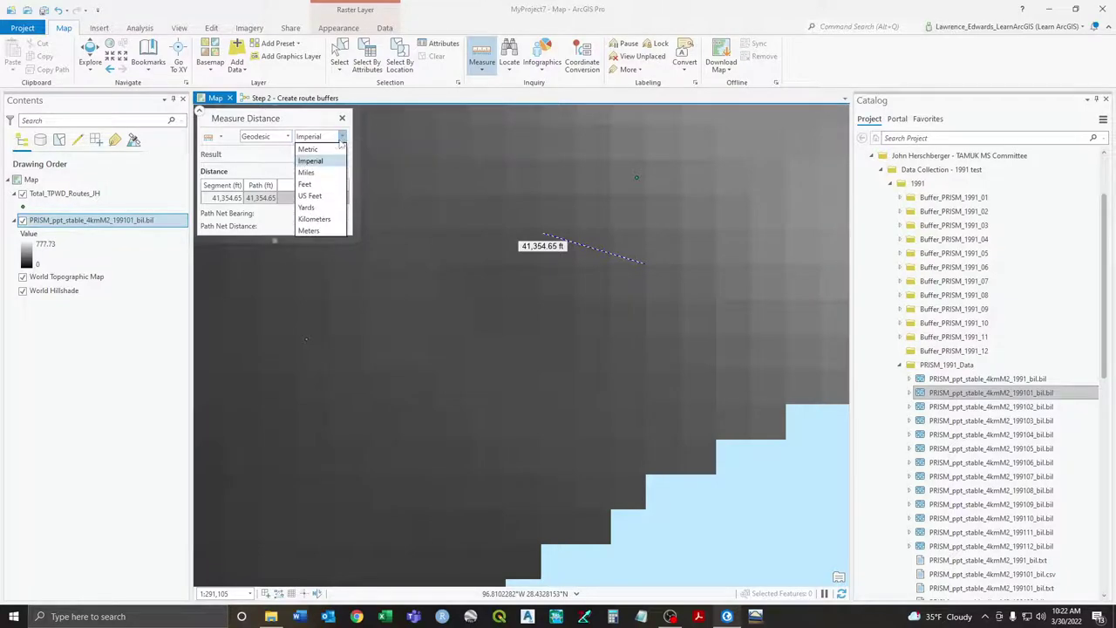
left_click(328, 150)
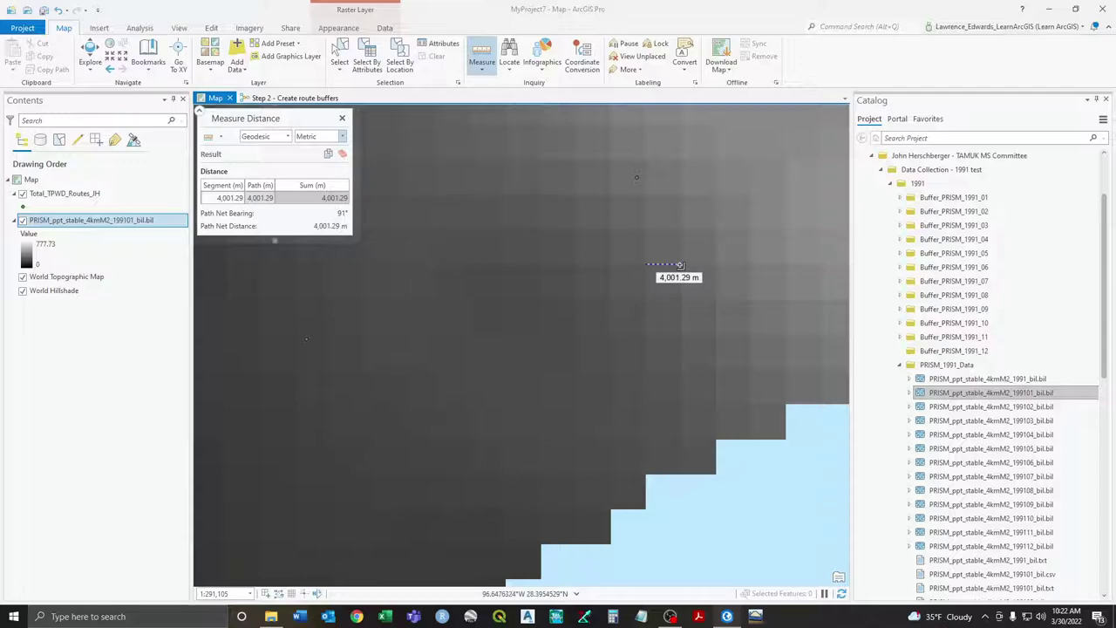
left_click(342, 117)
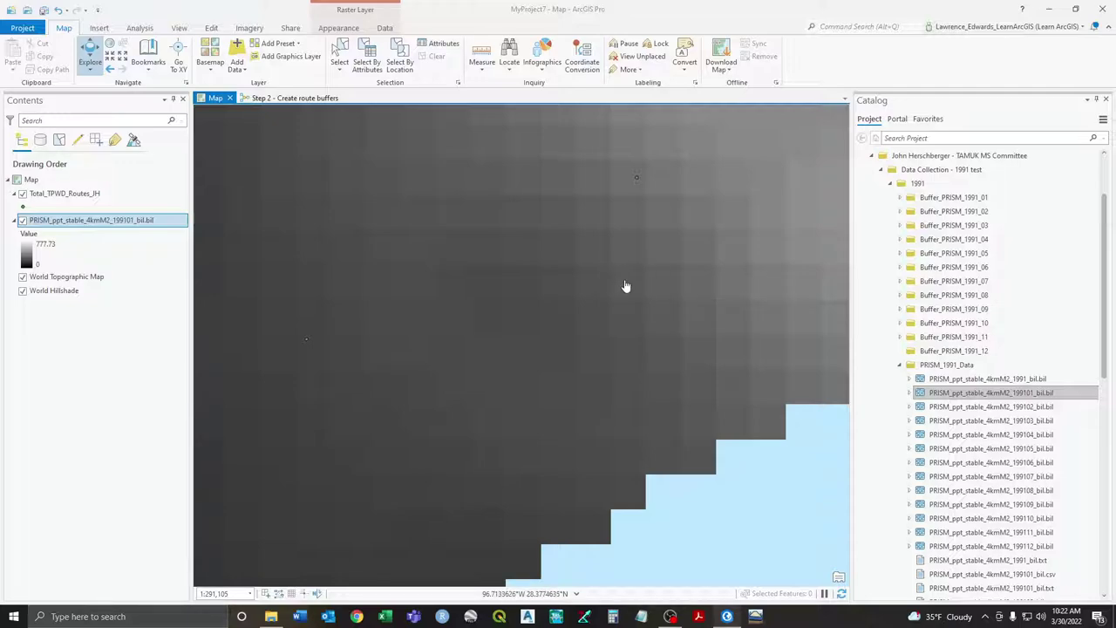
scroll(621, 289, "down", 5)
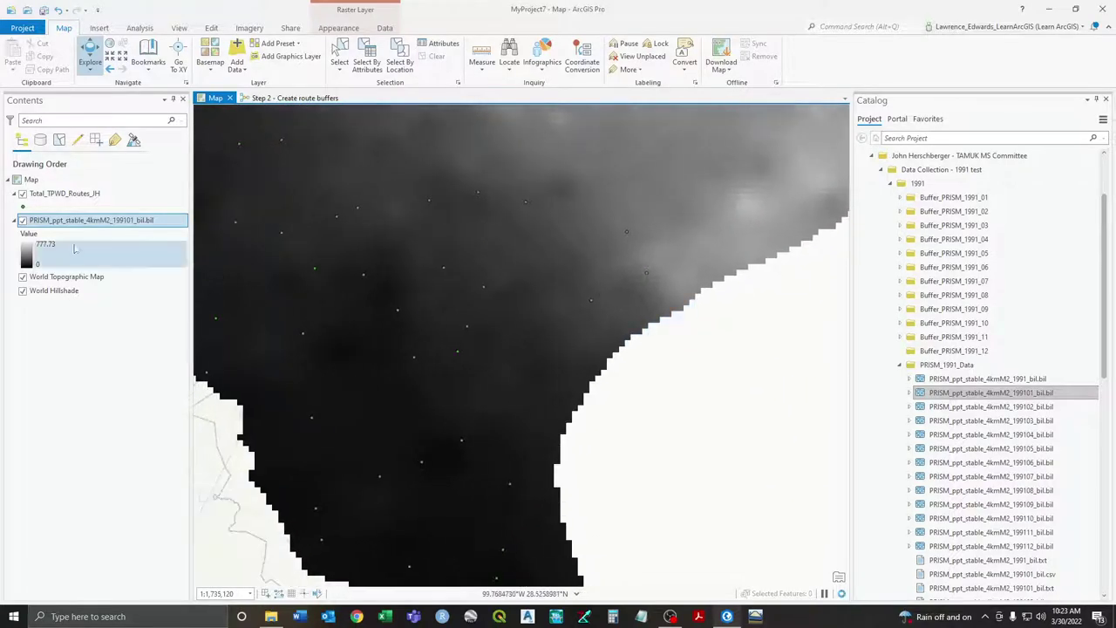
Remove the PRISM 199101 raster layer, zoom out to Texas, and collapse PRISM_1991_Data
right_click(52, 221)
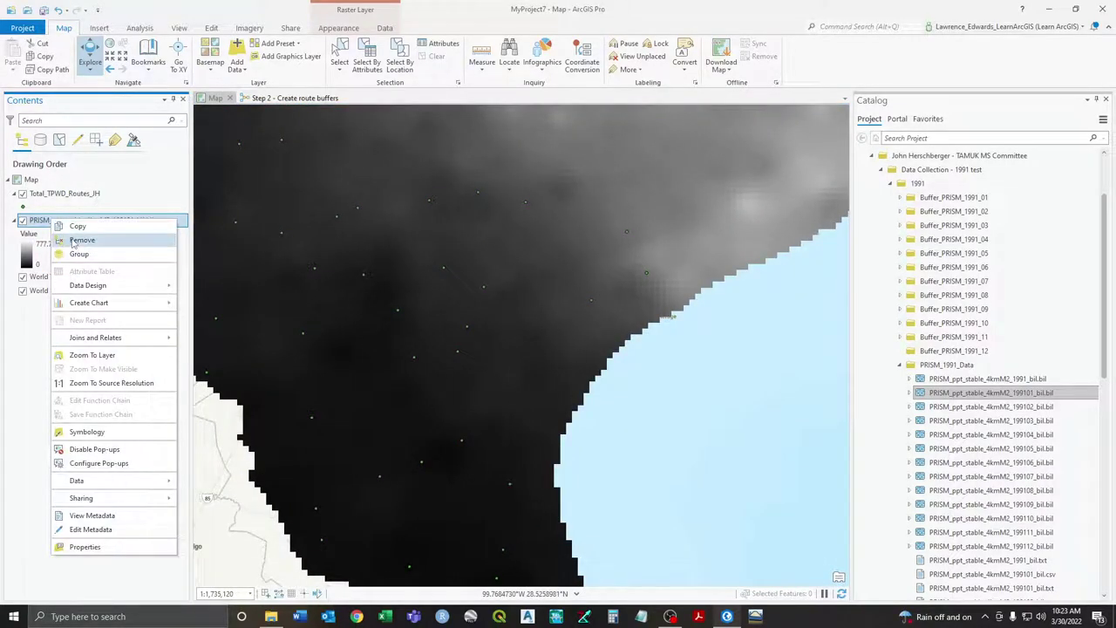
left_click(82, 240)
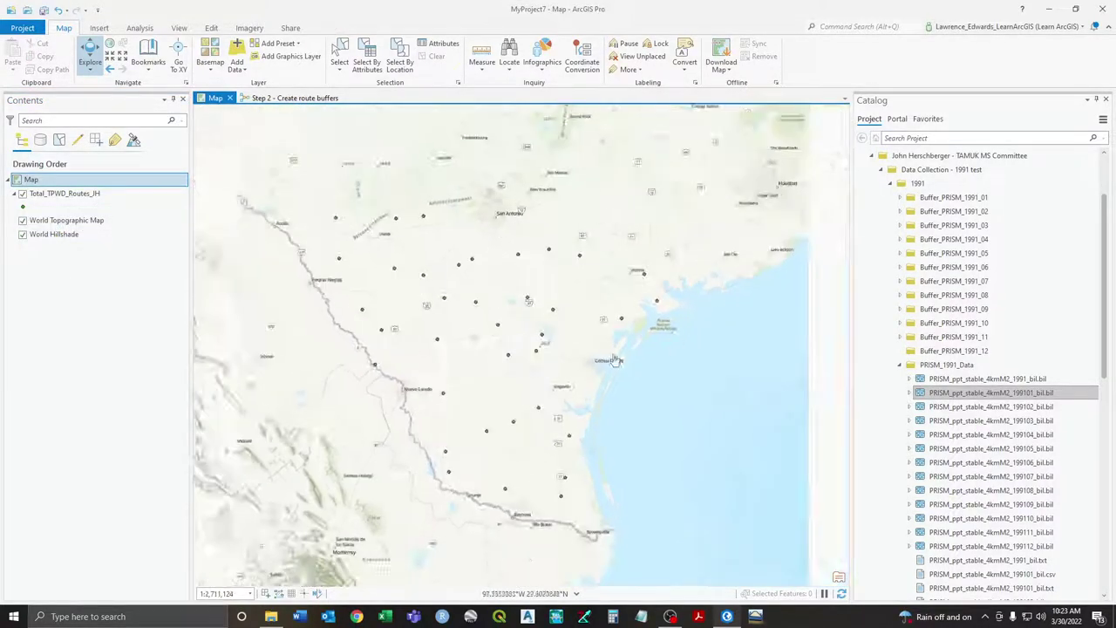
scroll(616, 373, "down", 4)
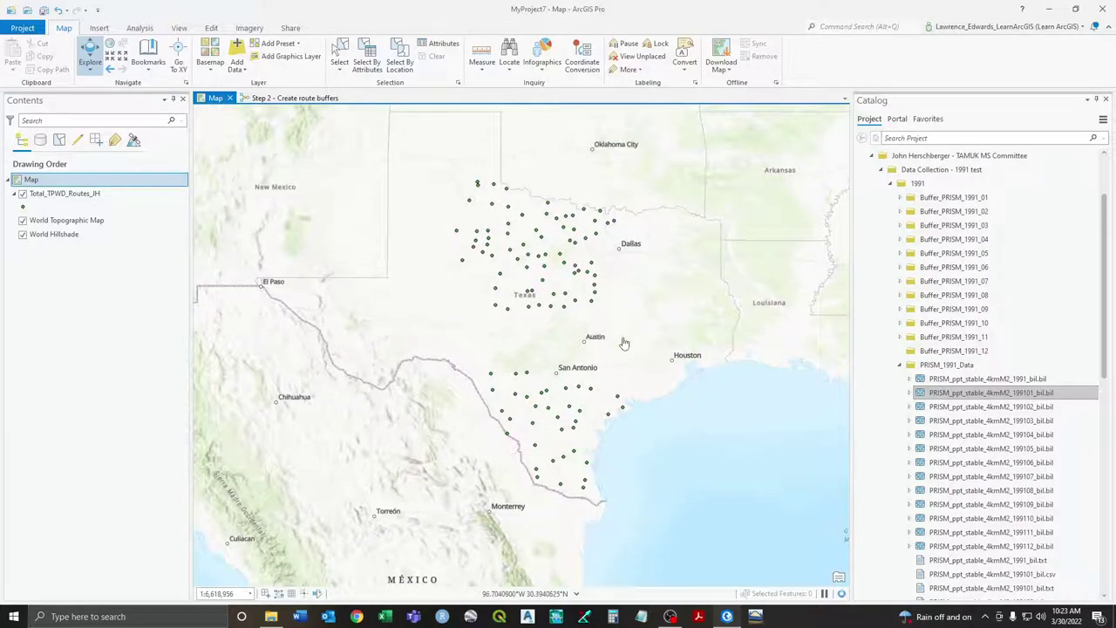
left_click(901, 366)
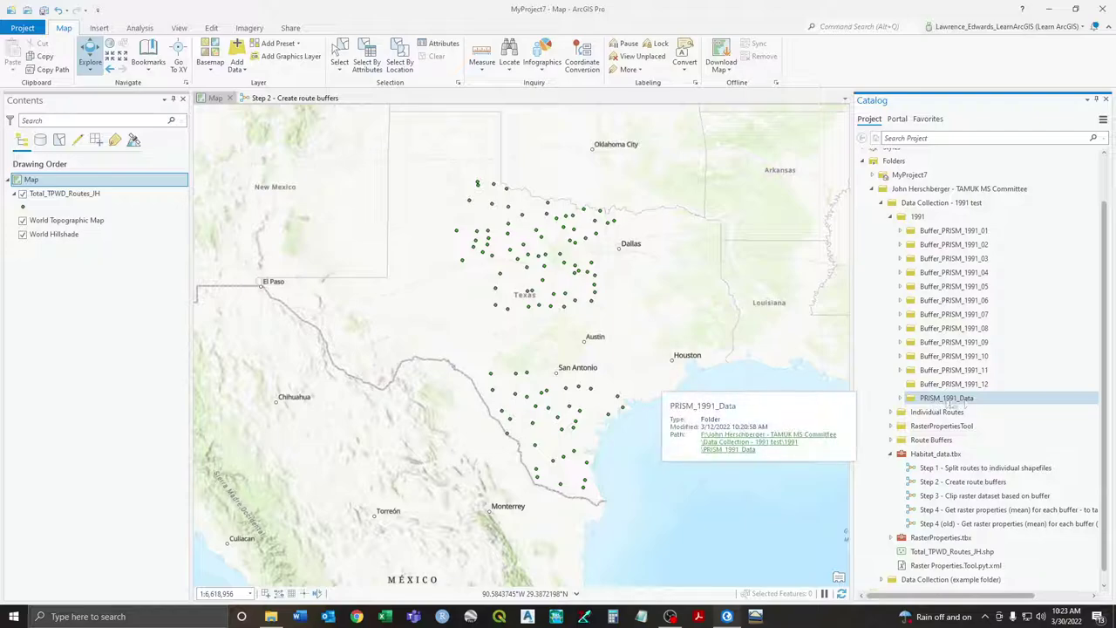
scroll(963, 405, "down", 1)
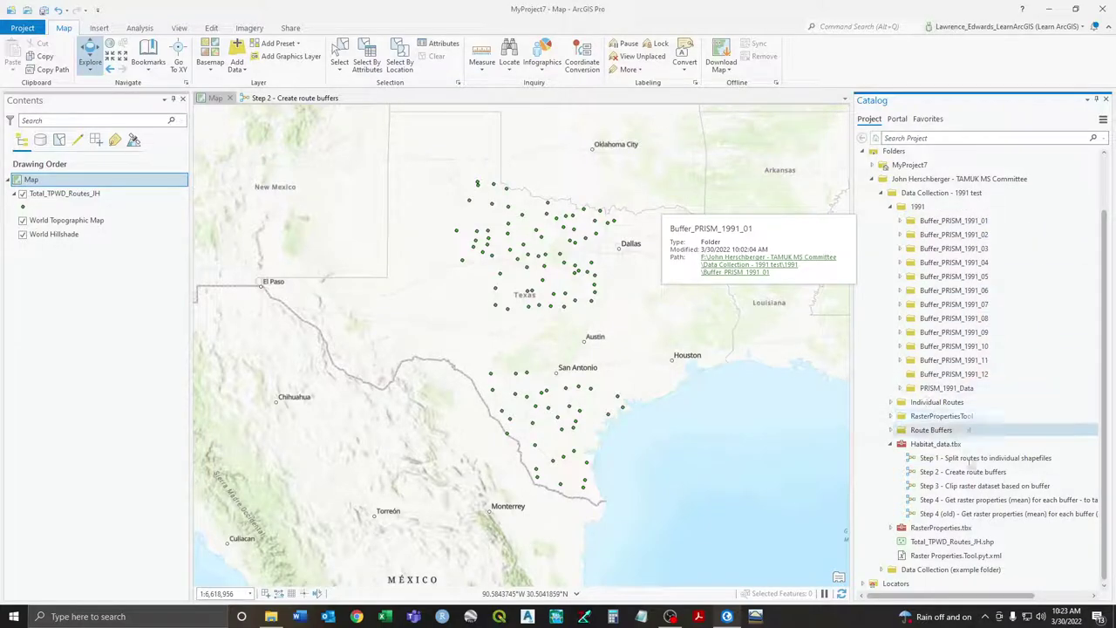
Open the Step 3 model for editing, then save and close Step 2 as a new version
right_click(961, 493)
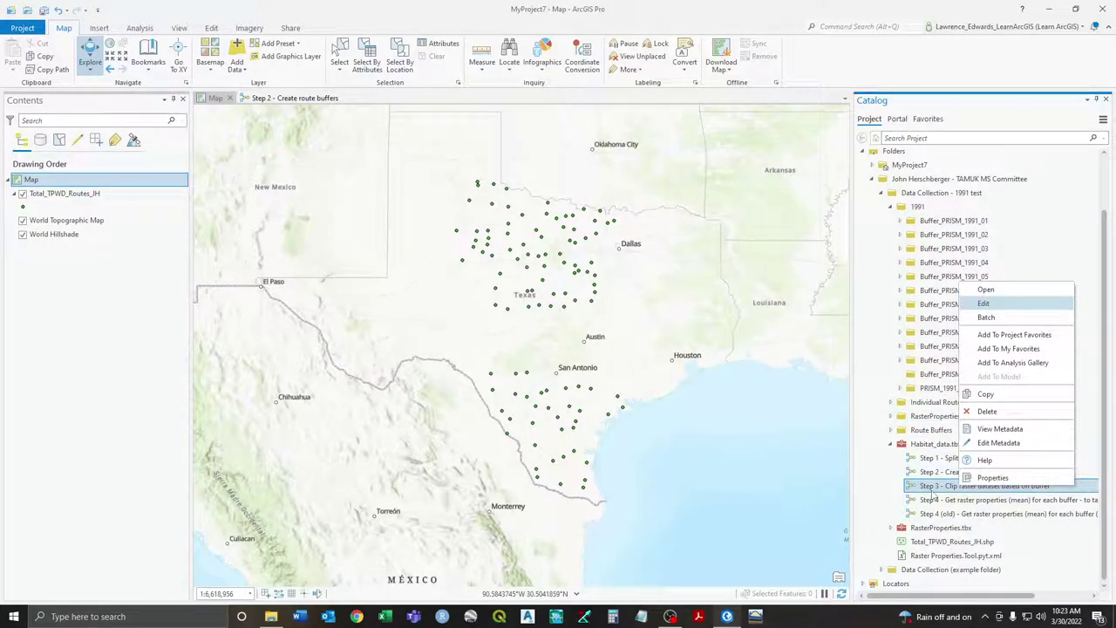
left_click(984, 303)
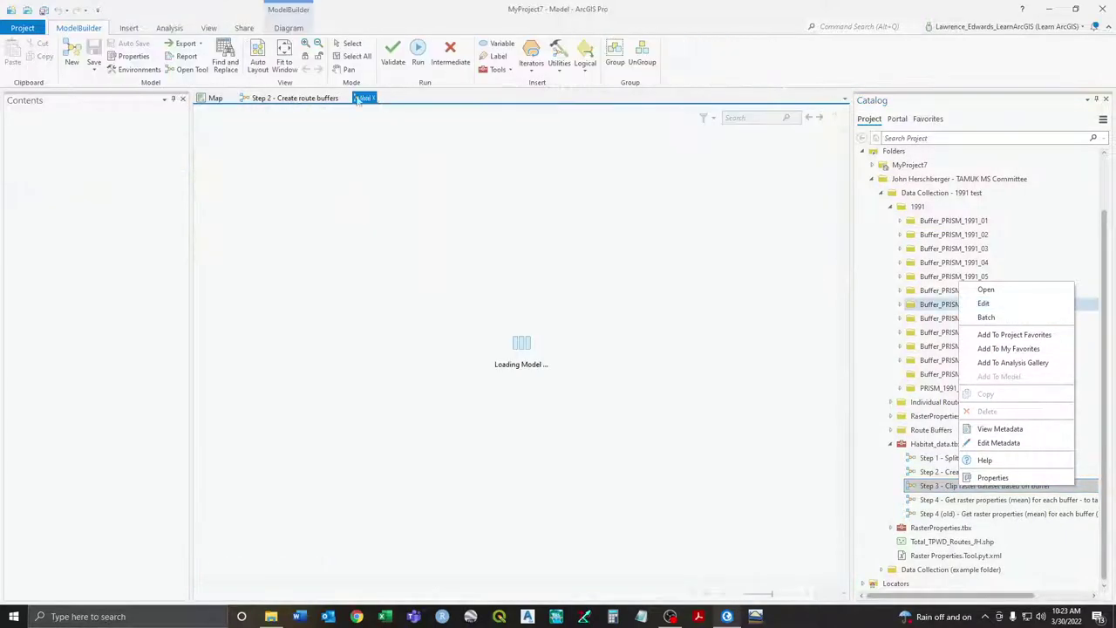
left_click(288, 98)
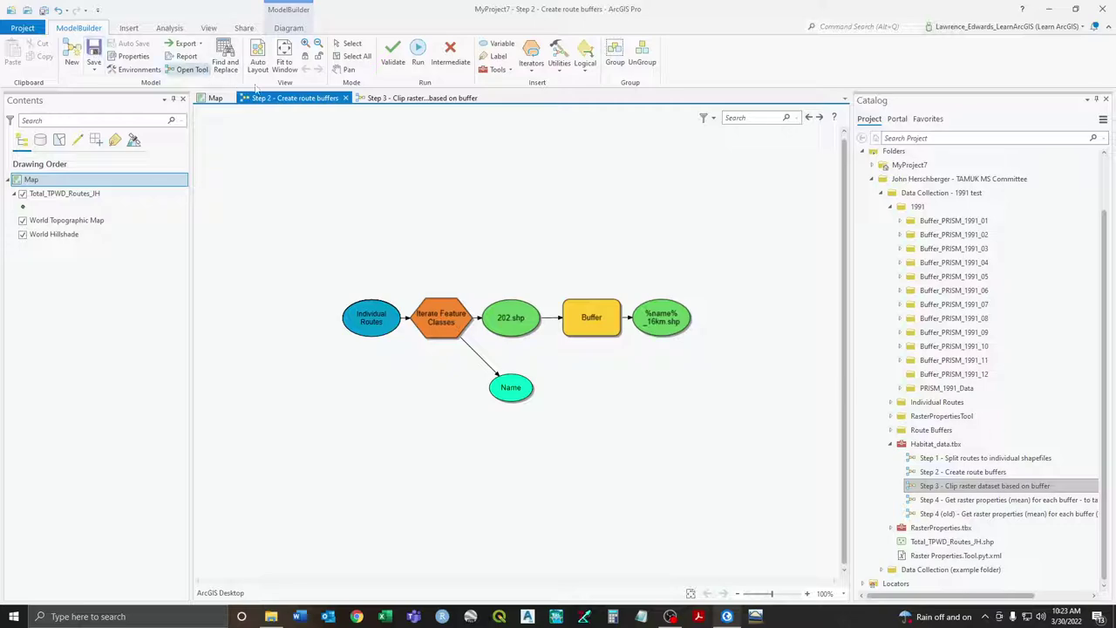
left_click(345, 97)
left_click(546, 337)
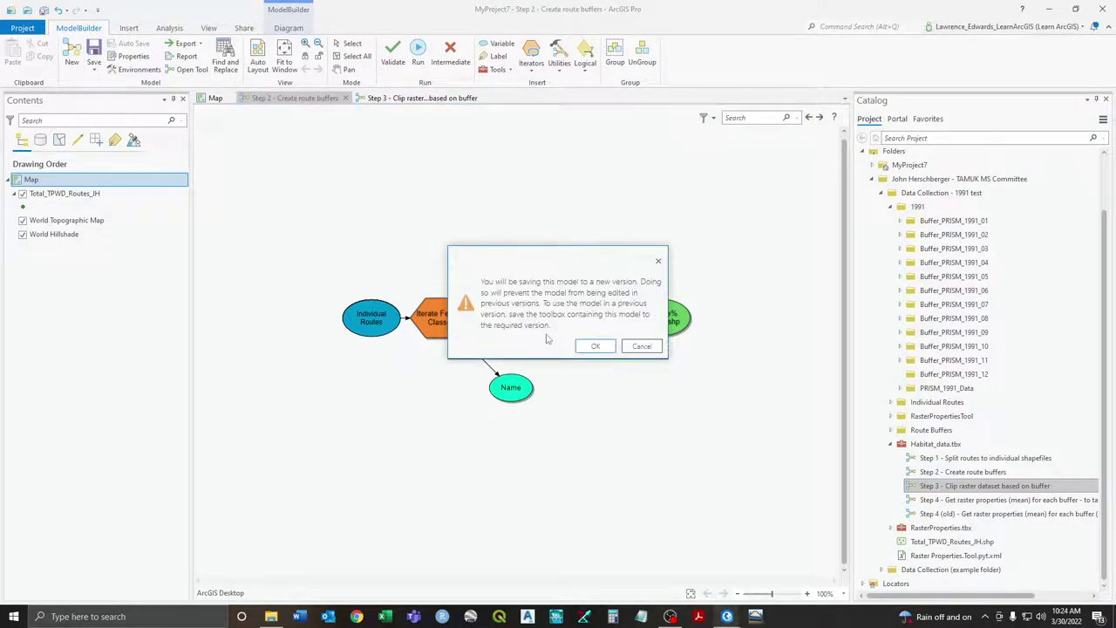
left_click(591, 346)
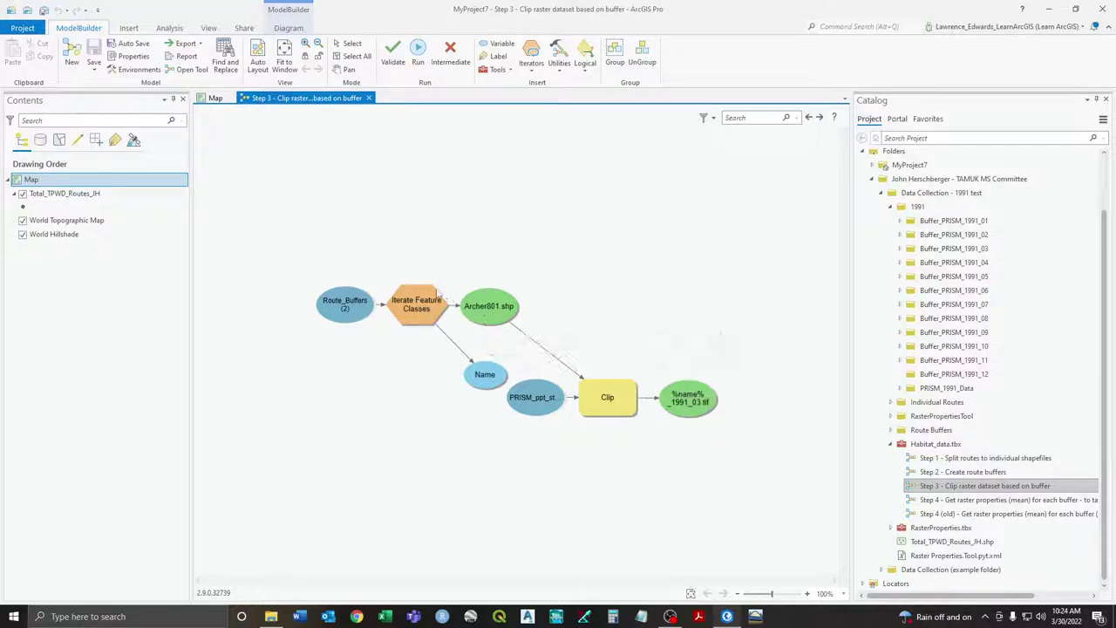
Point the Step 3 iterator at Polygon features in Route Buffers and move that node off its duplicate
right_click(410, 310)
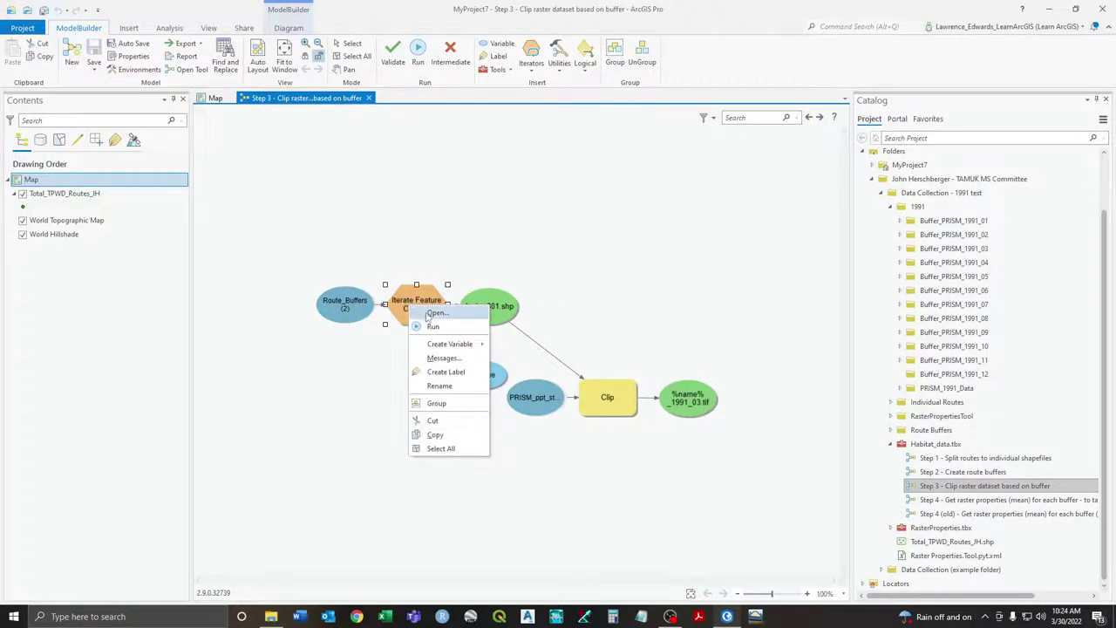
left_click(433, 313)
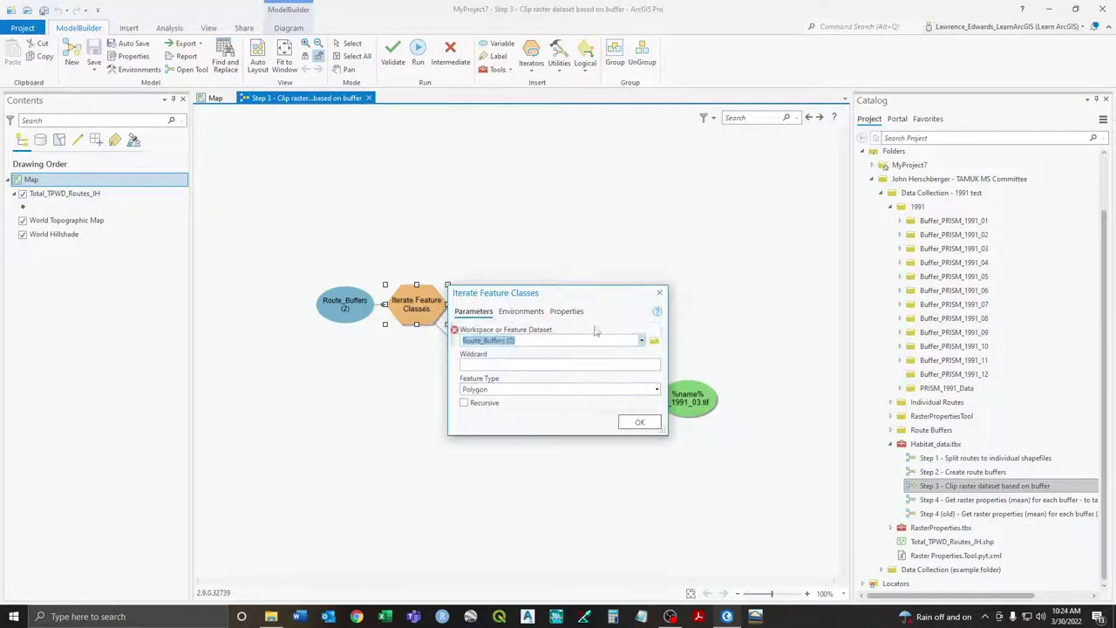
left_click(654, 340)
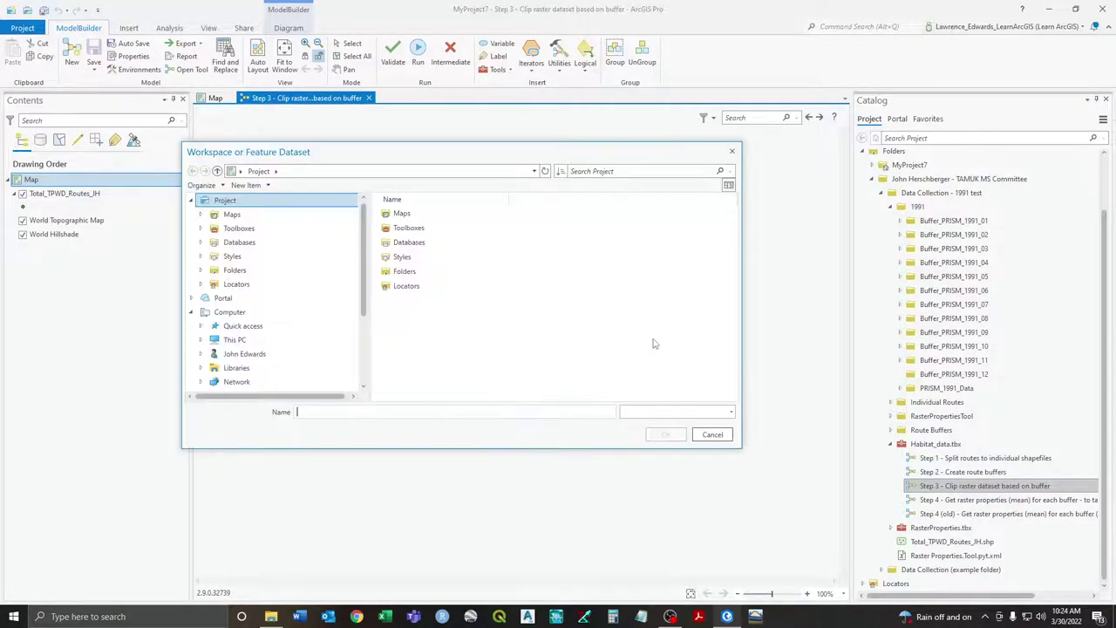
left_click(413, 257)
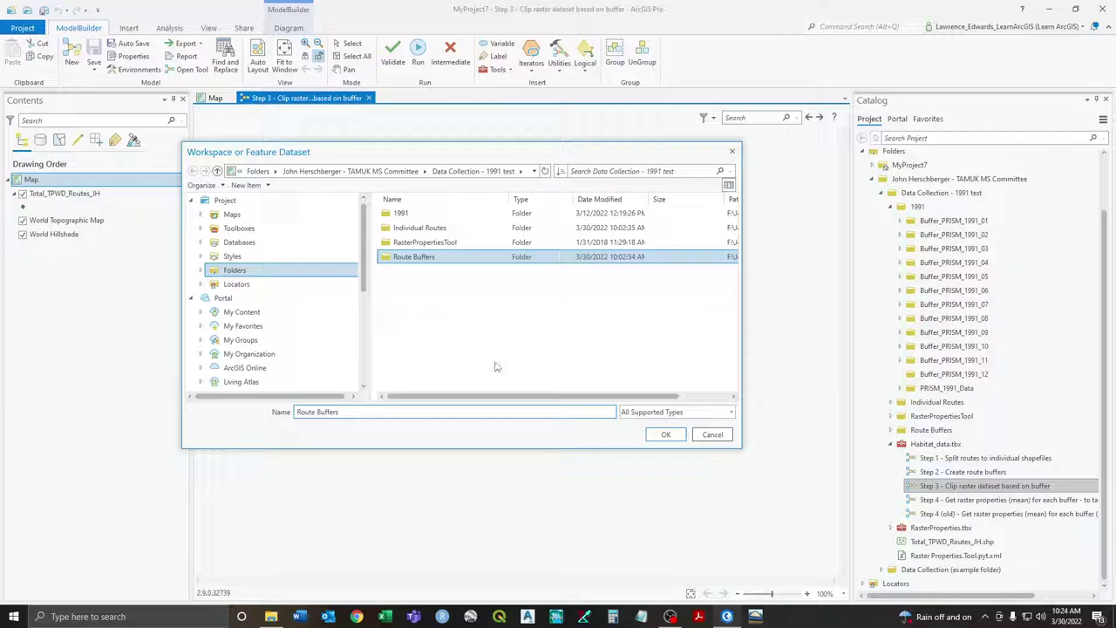
left_click(664, 436)
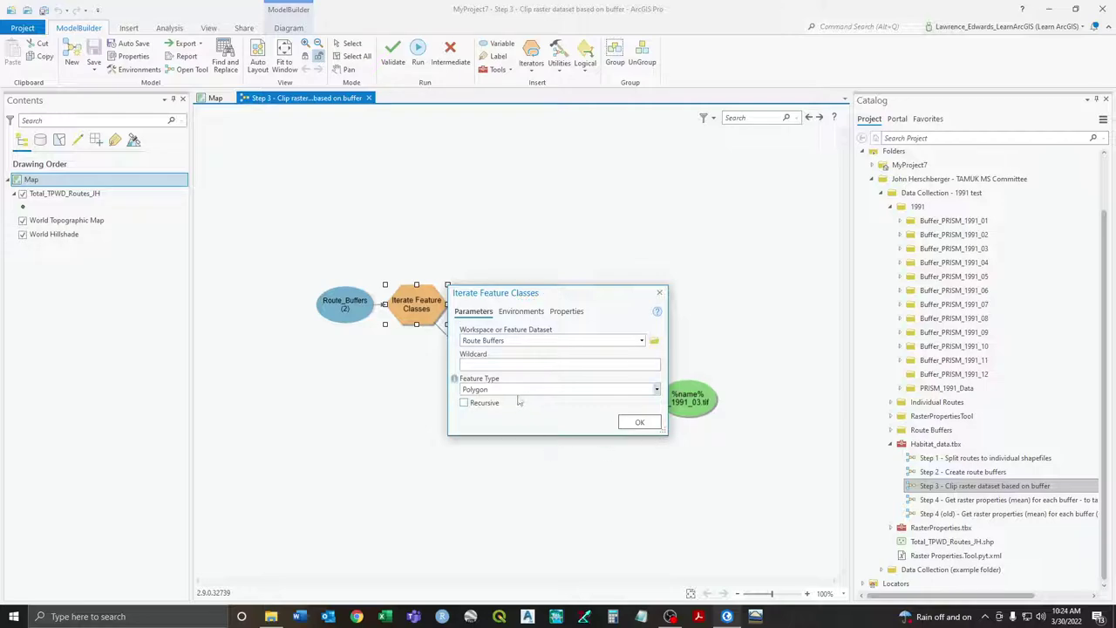
left_click(517, 389)
left_click(657, 389)
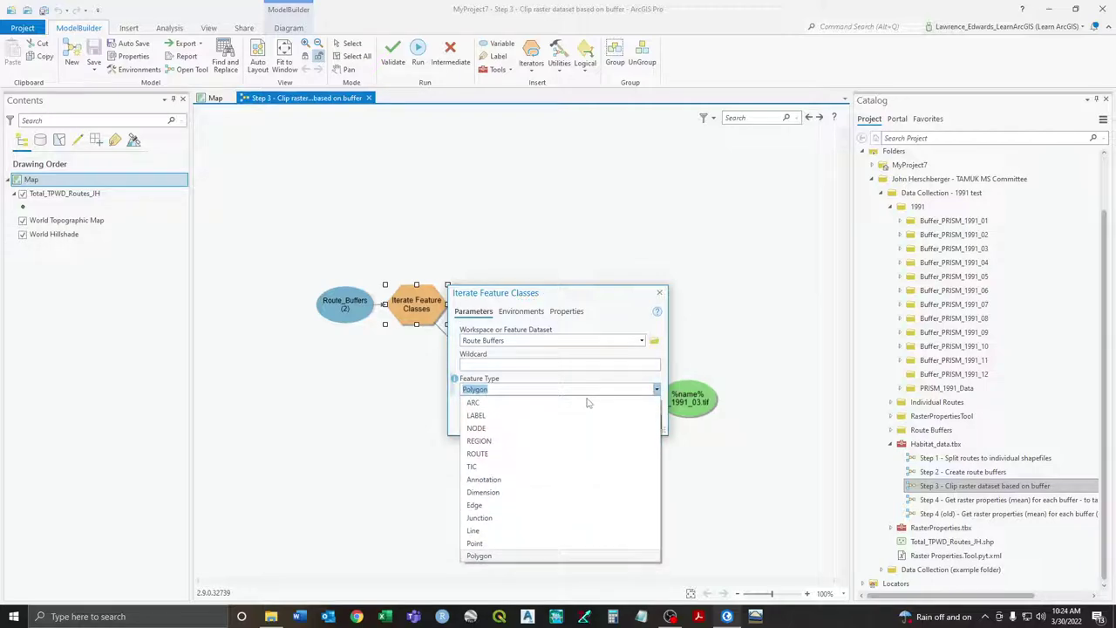
left_click(485, 556)
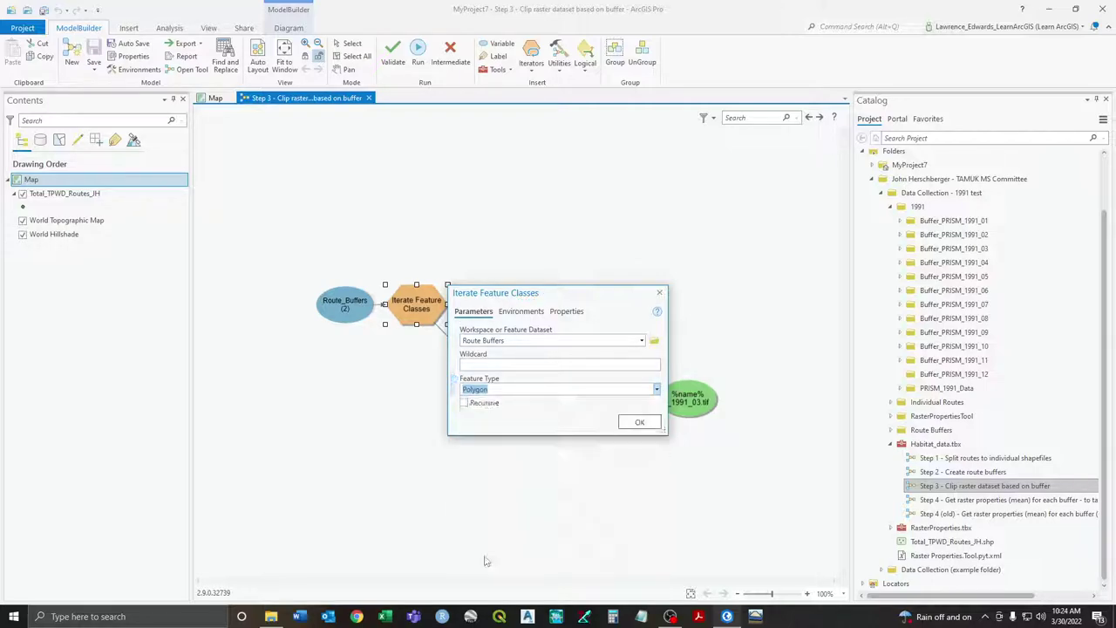
left_click(638, 424)
left_click_drag(321, 310, 344, 309)
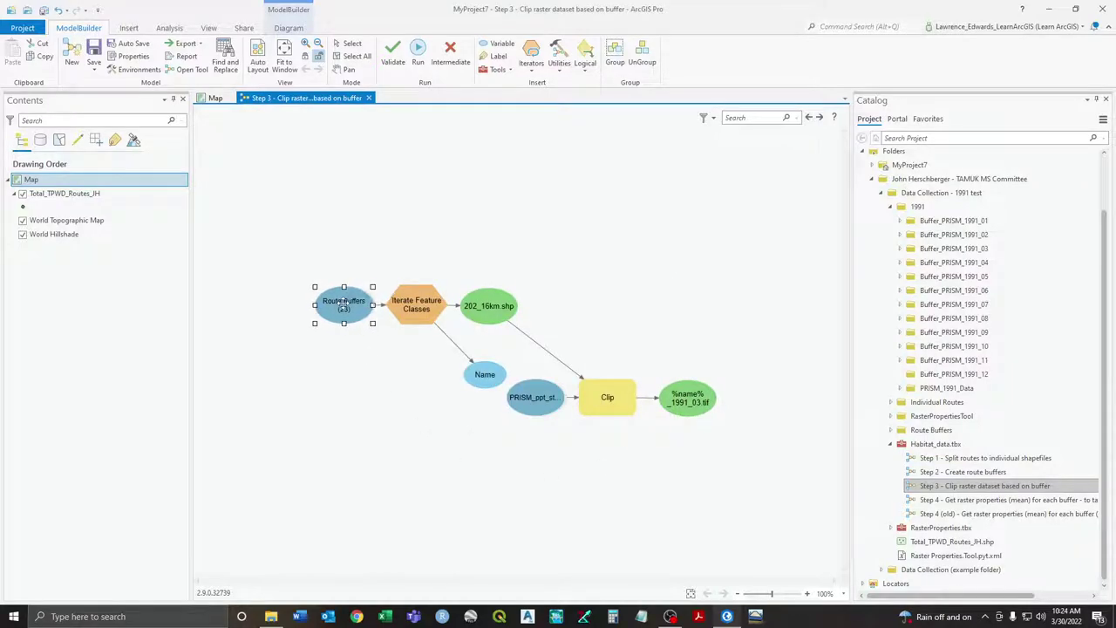
left_click(389, 391)
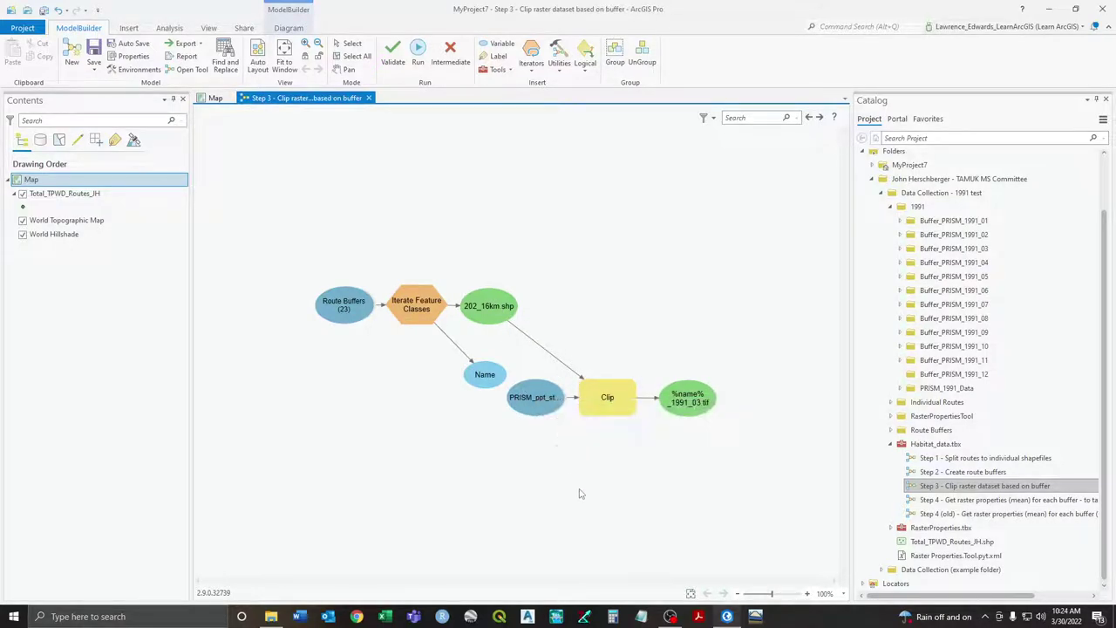
Open the Clip tool's parameters, move the window up, and browse for a new input raster
left_click(607, 396)
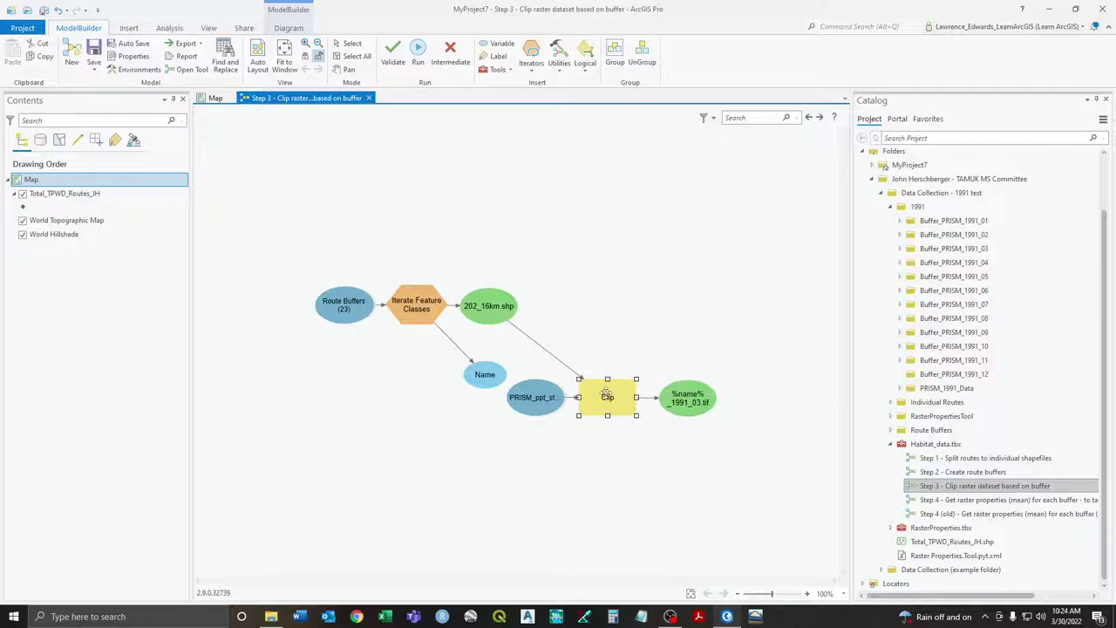
right_click(607, 394)
left_click(635, 400)
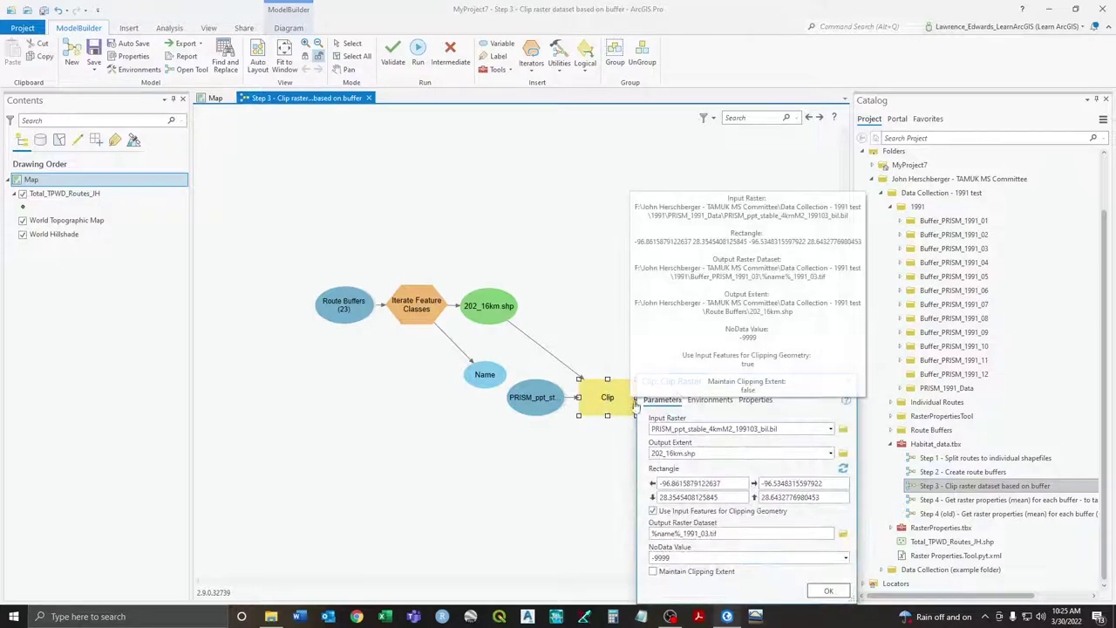
left_click_drag(721, 389, 711, 149)
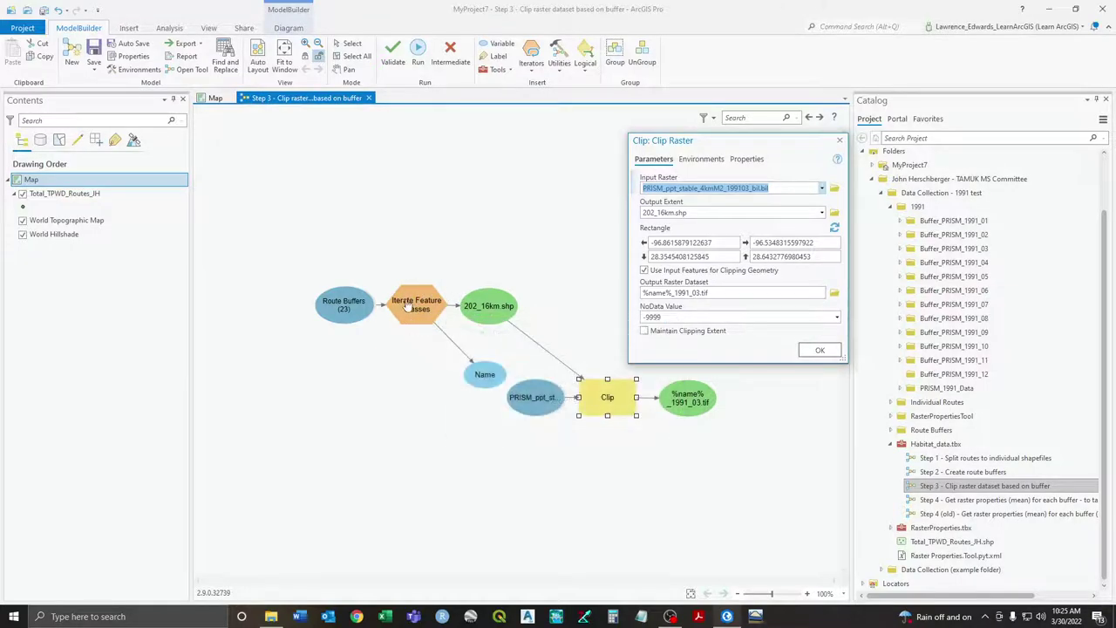
mouse_move(413, 312)
left_click(833, 189)
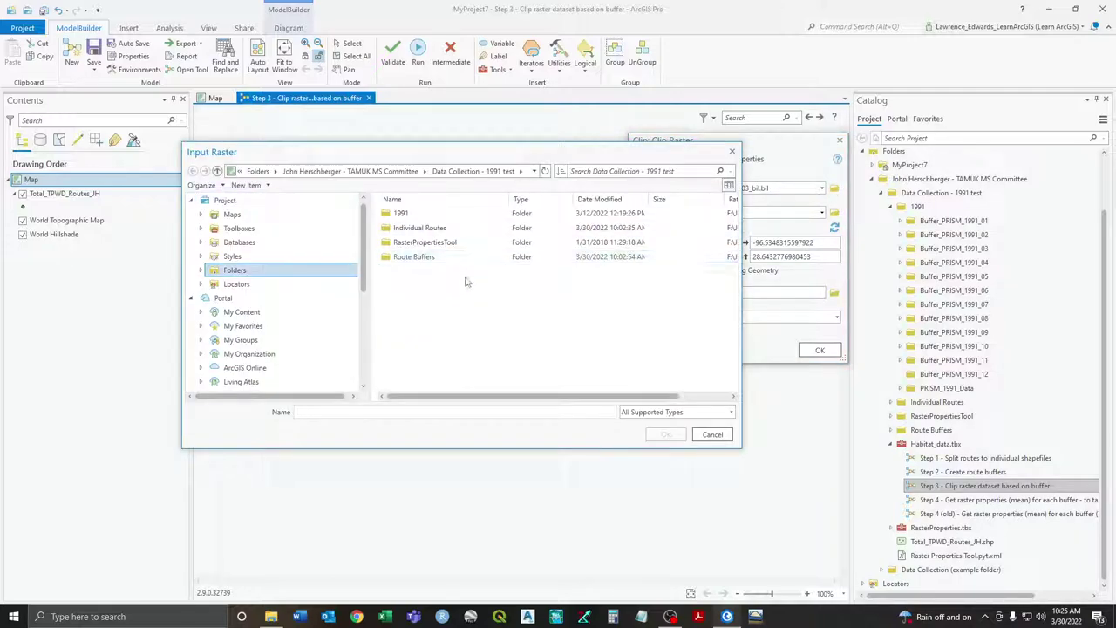
Set the Clip input raster to PRISM_ppt_stable_4kmM2_199101_bil.bil from 1991 > PRISM_1991_Data
double_click(401, 214)
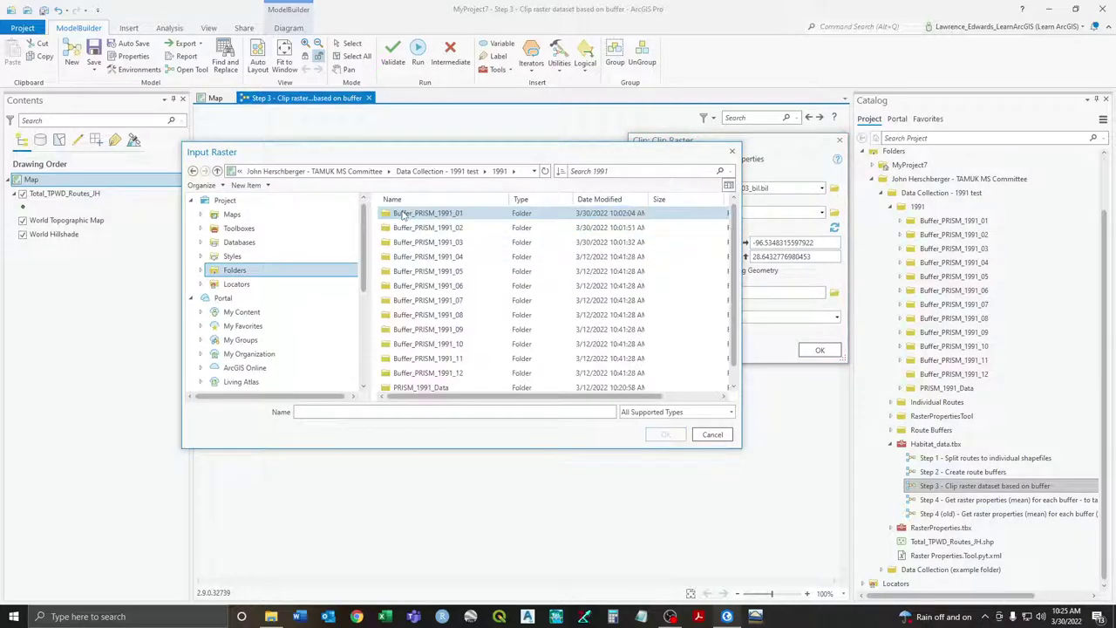
scroll(419, 288, "down", 1)
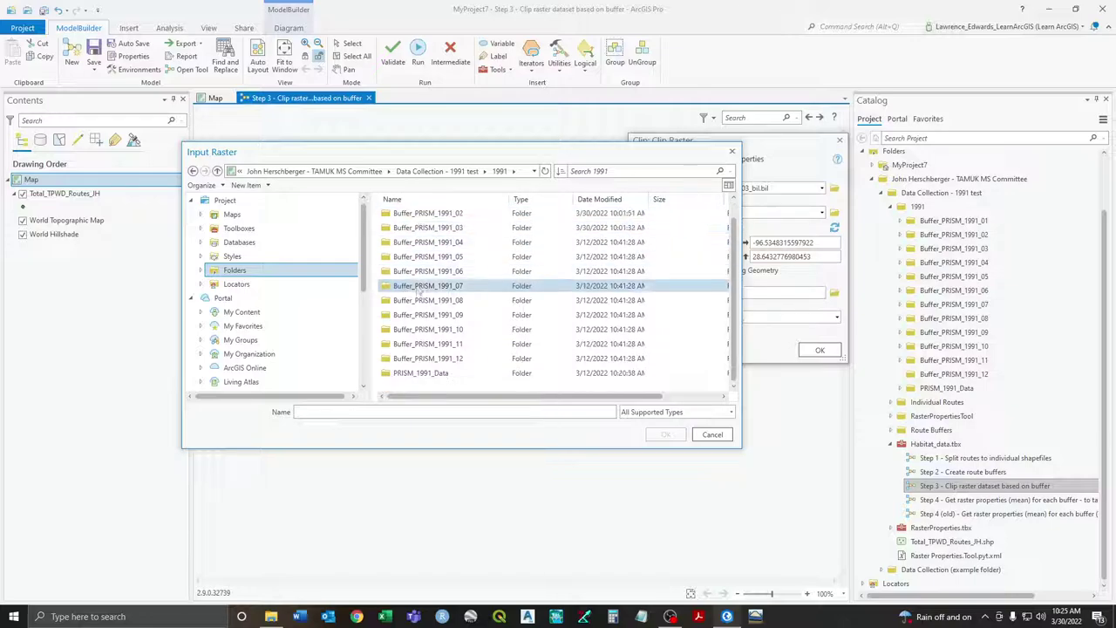
double_click(433, 375)
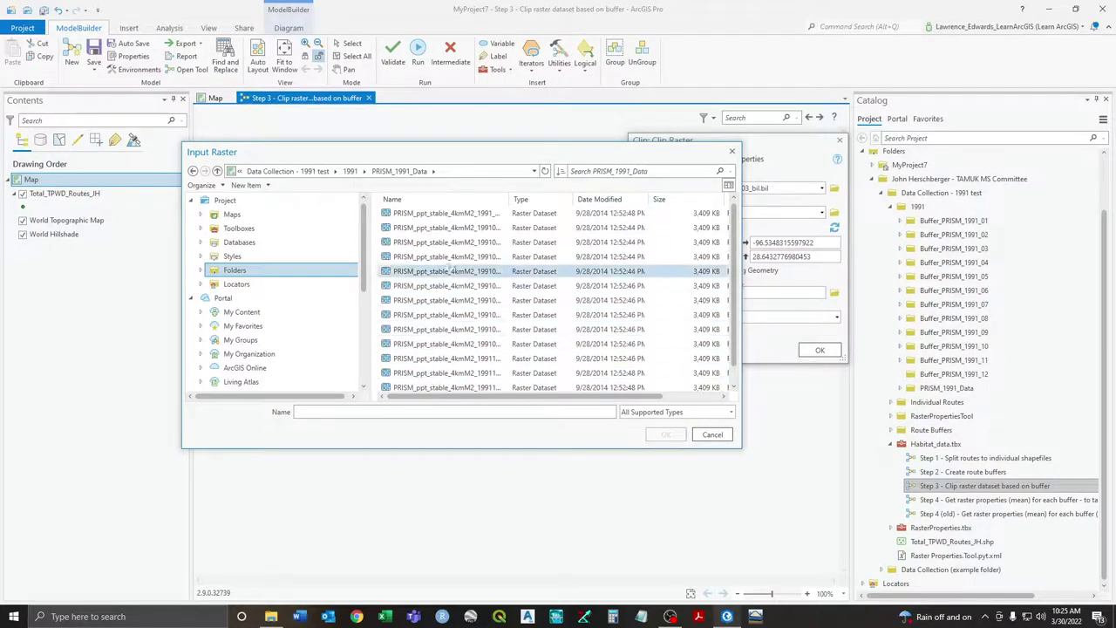
double_click(509, 201)
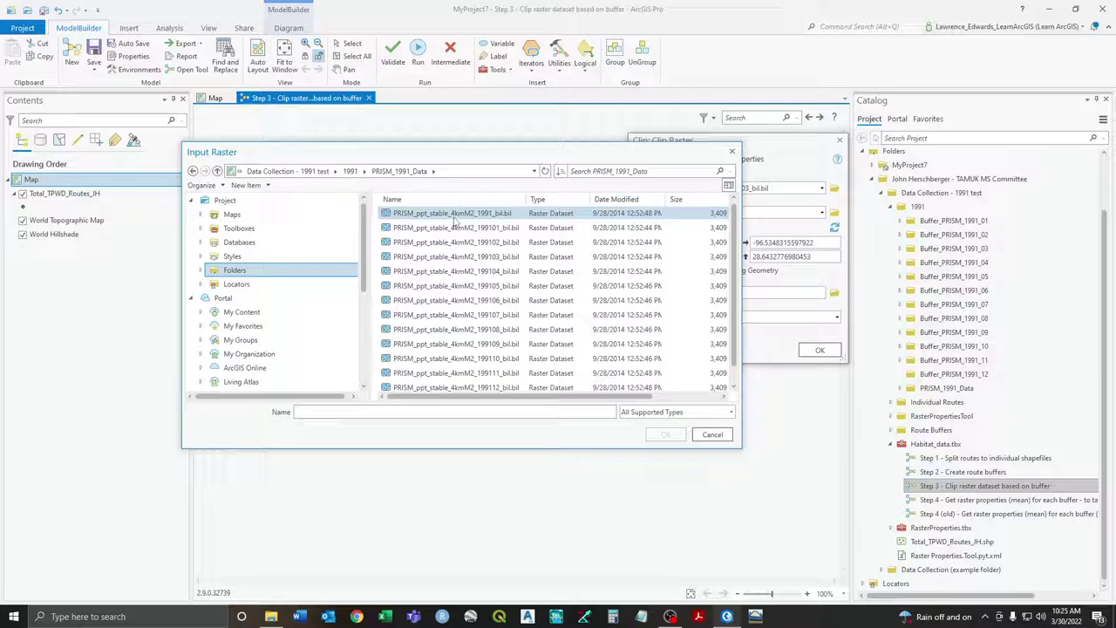
left_click(499, 230)
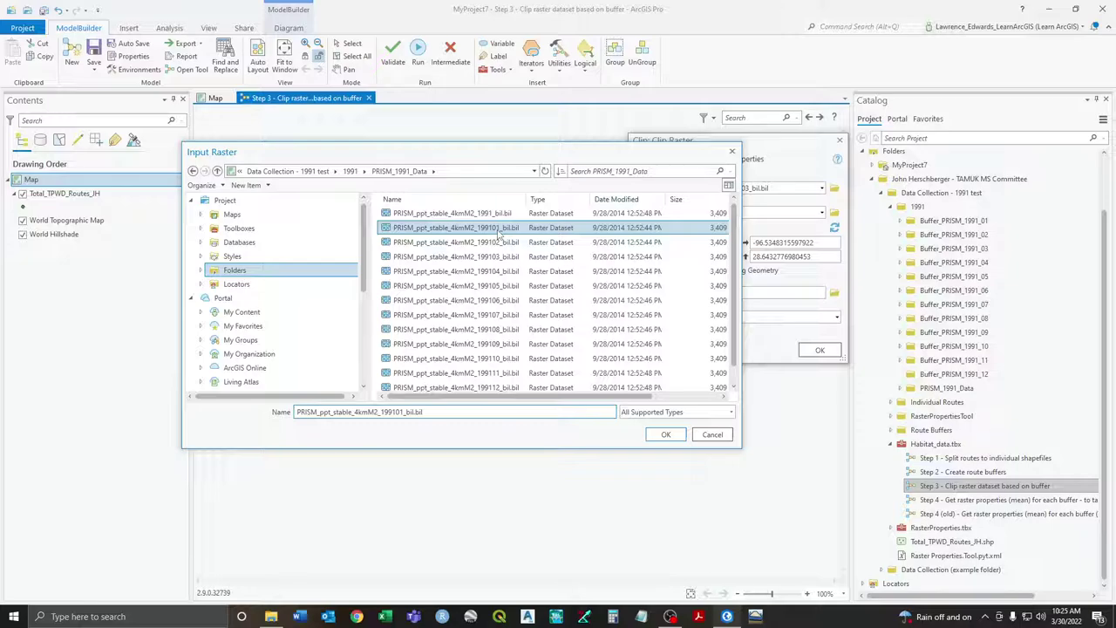
left_click(667, 435)
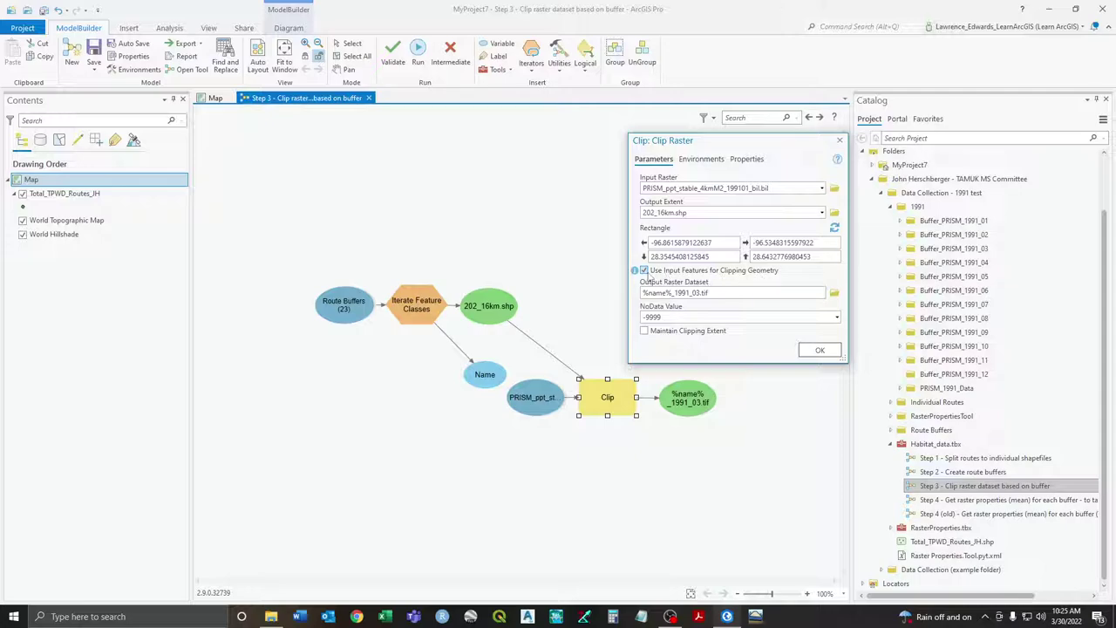
Select the file name in Clip's output raster path and browse for a new output location
left_click(747, 293)
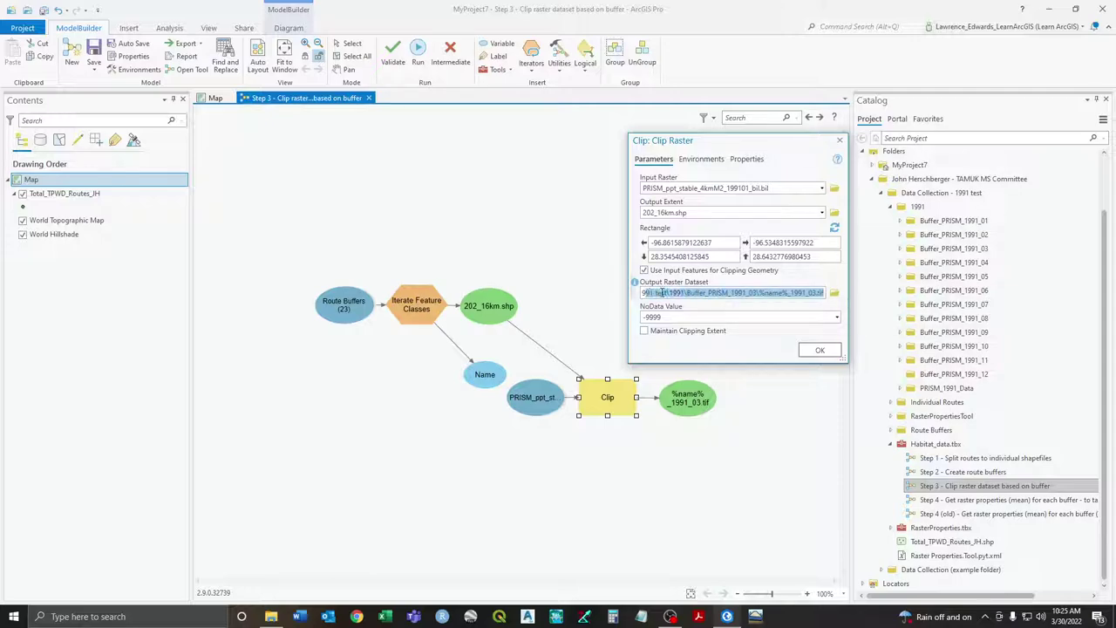
left_click_drag(823, 293, 763, 291)
key("ctrl+c")
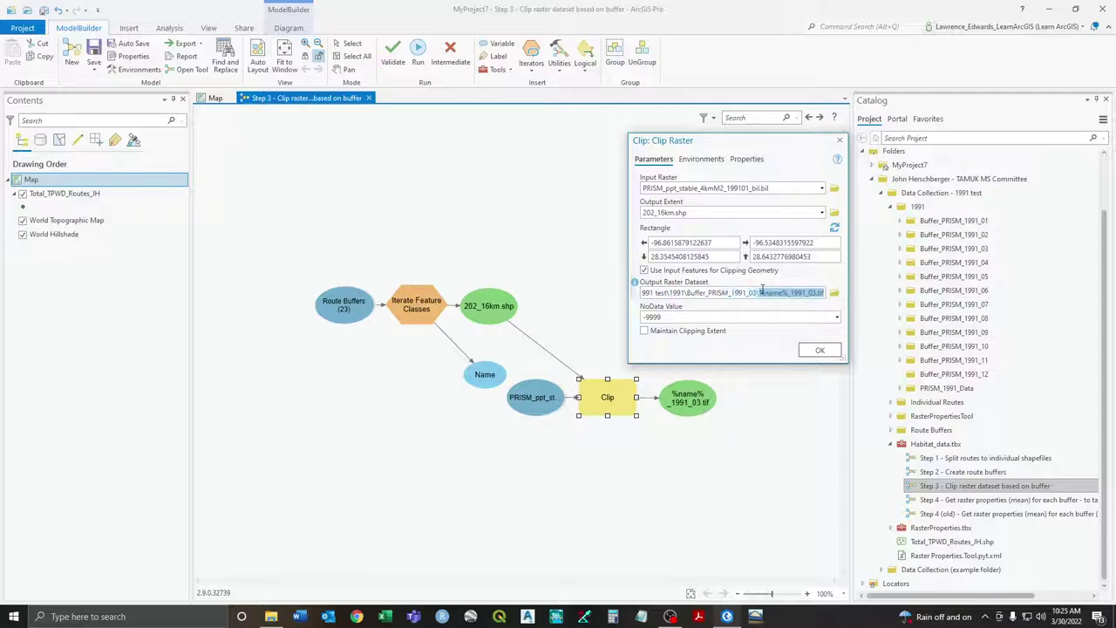
left_click(833, 294)
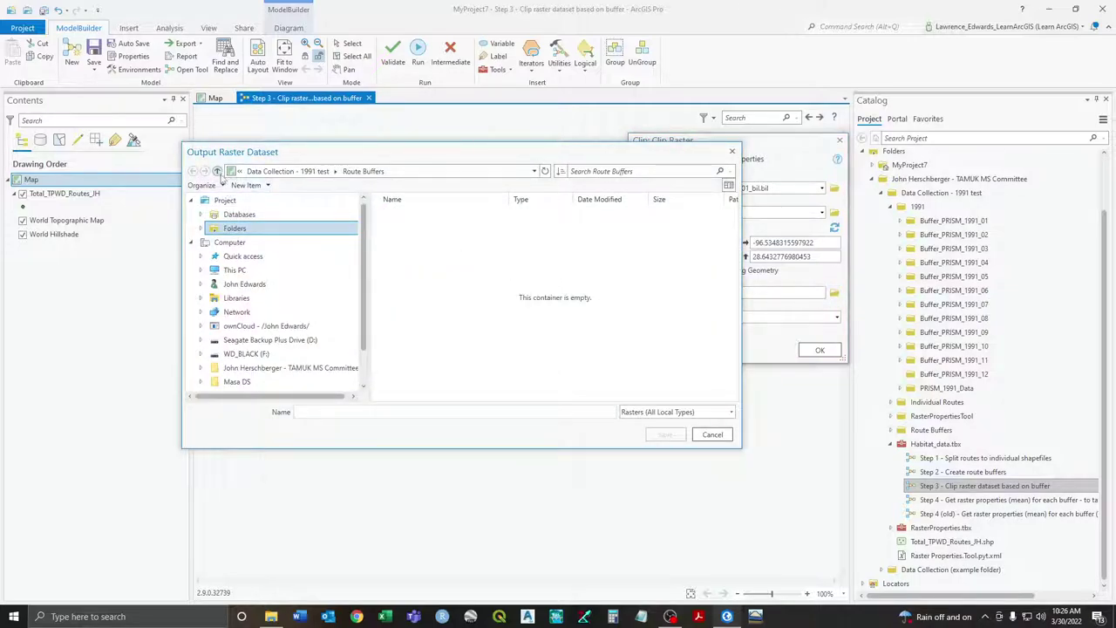
Save Clip's output raster as %name%_1991_01.tif in 1991 > Buffer_PRISM_1991_01
left_click(217, 171)
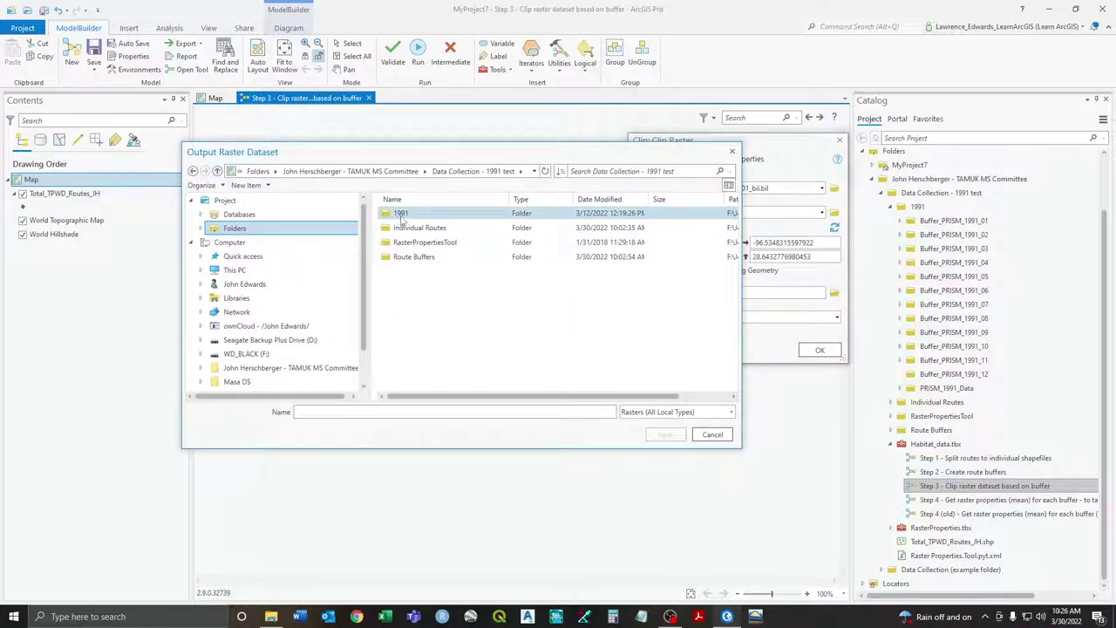
double_click(401, 214)
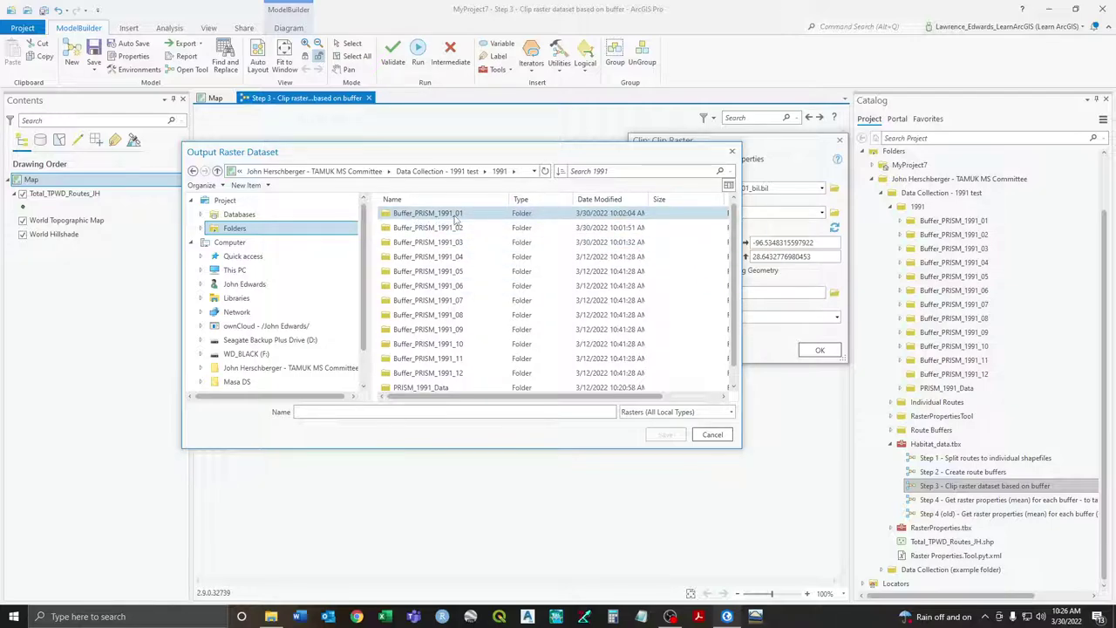
double_click(428, 214)
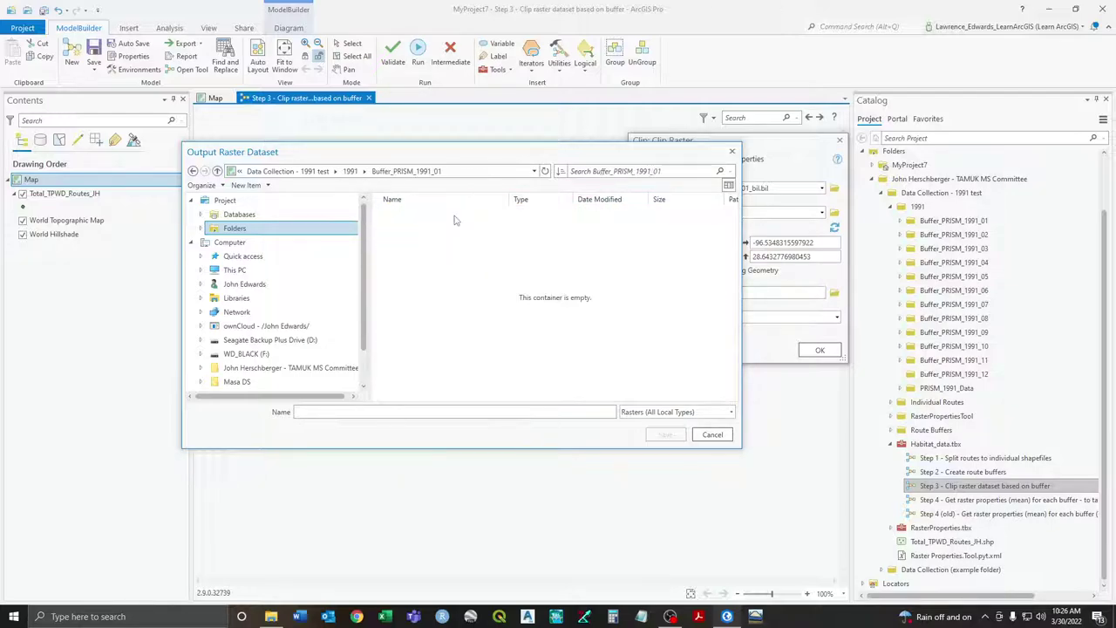
left_click(366, 414)
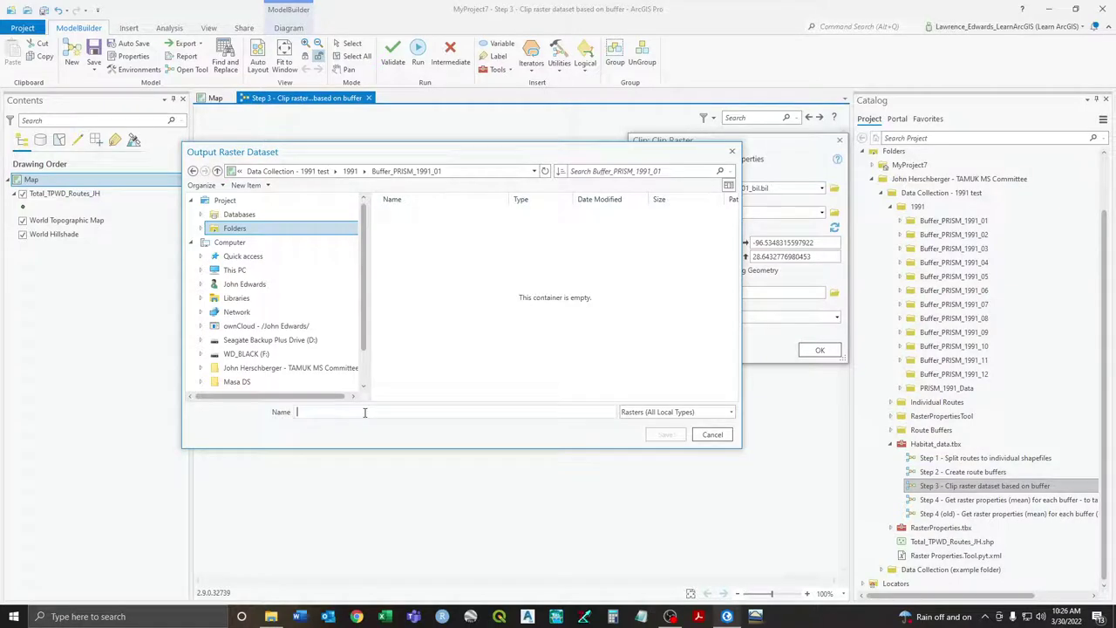
key("ctrl+v")
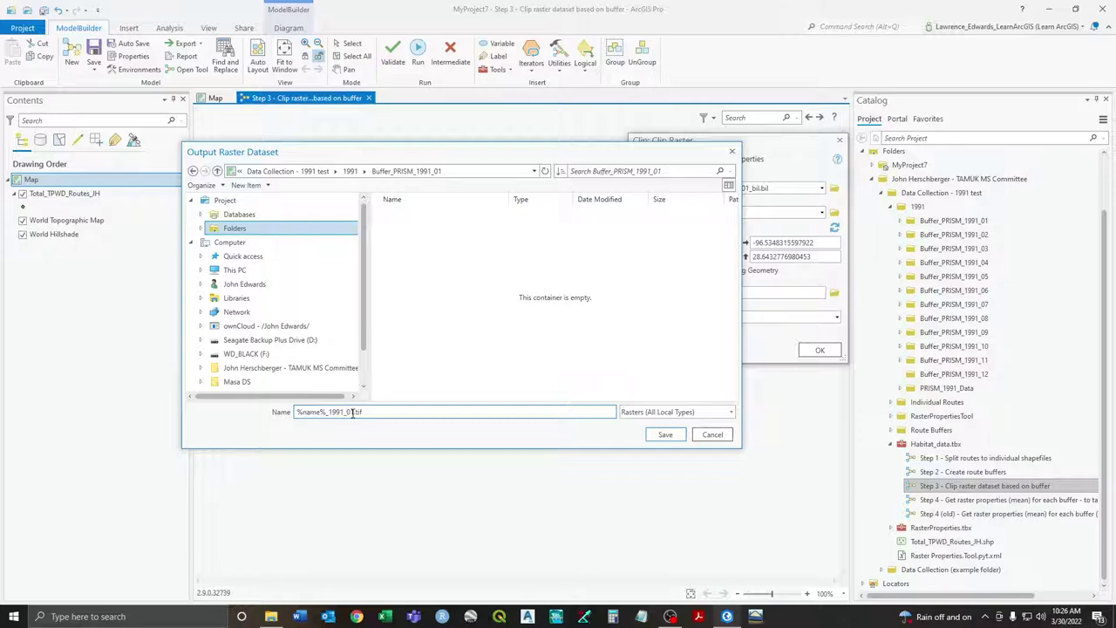
left_click(660, 435)
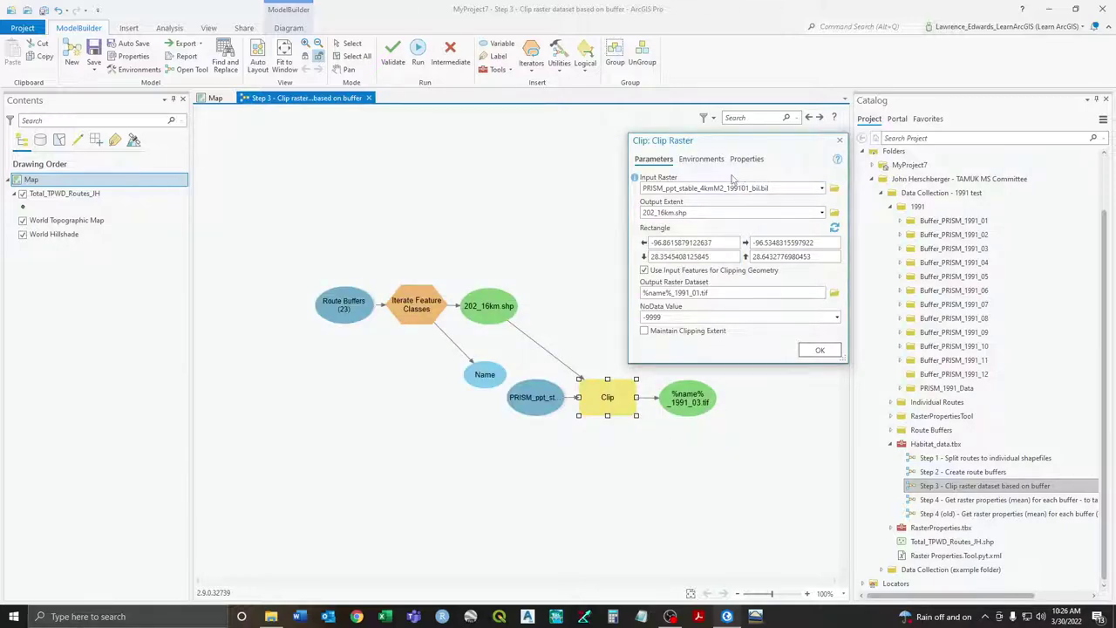
Apply the Clip settings, then validate and run the Step 3 model, which finishes in 46.39 seconds
left_click(820, 350)
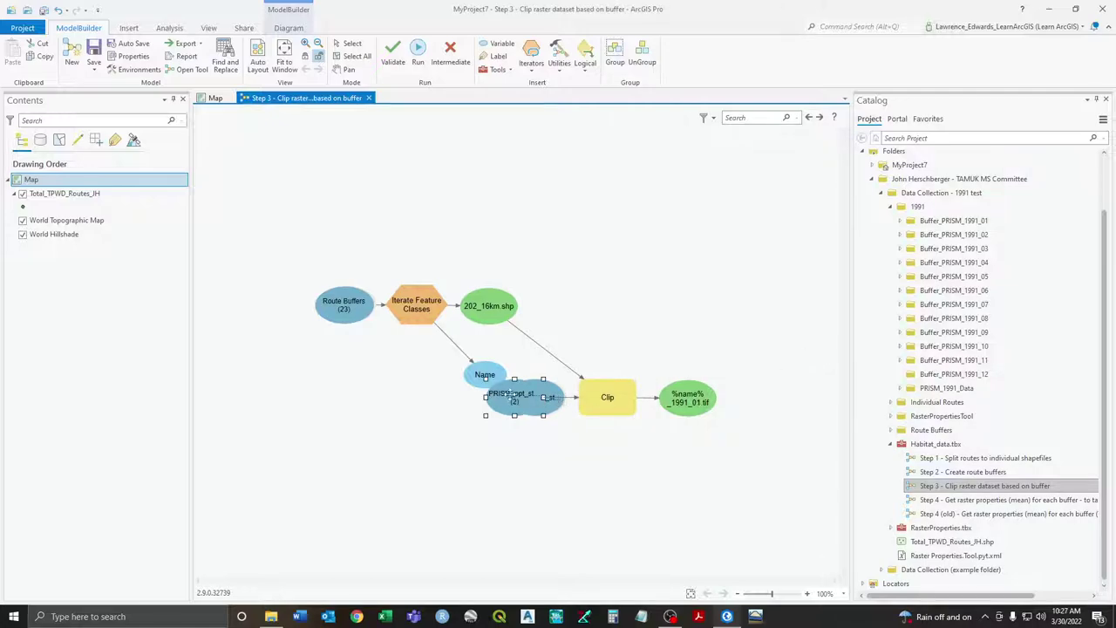
left_click_drag(509, 393, 528, 397)
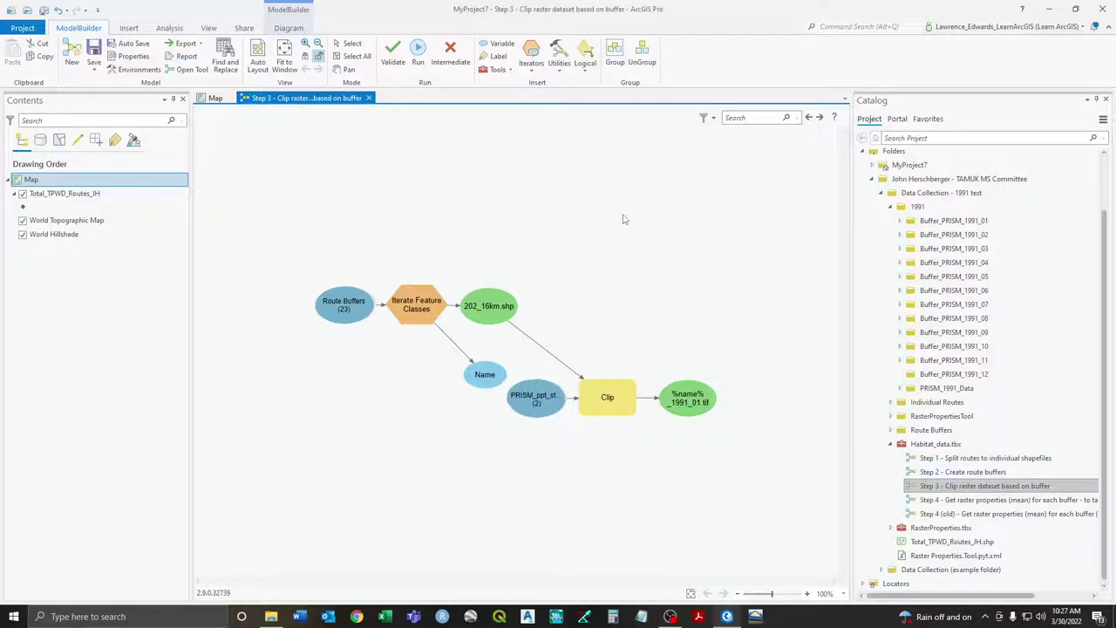
left_click(394, 54)
left_click(418, 53)
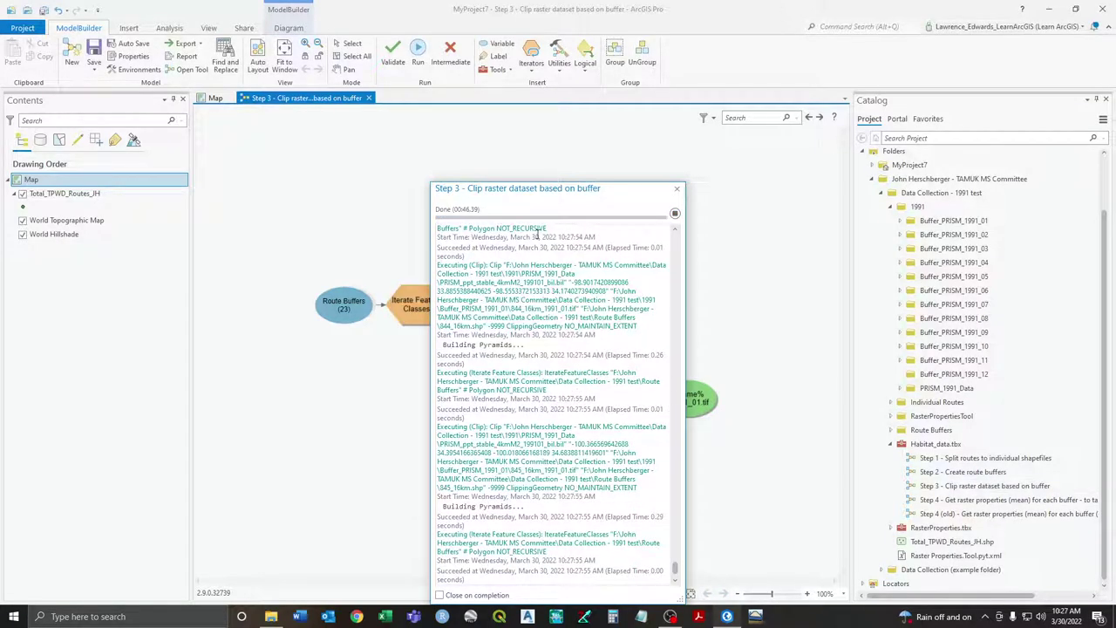
left_click_drag(510, 189, 505, 145)
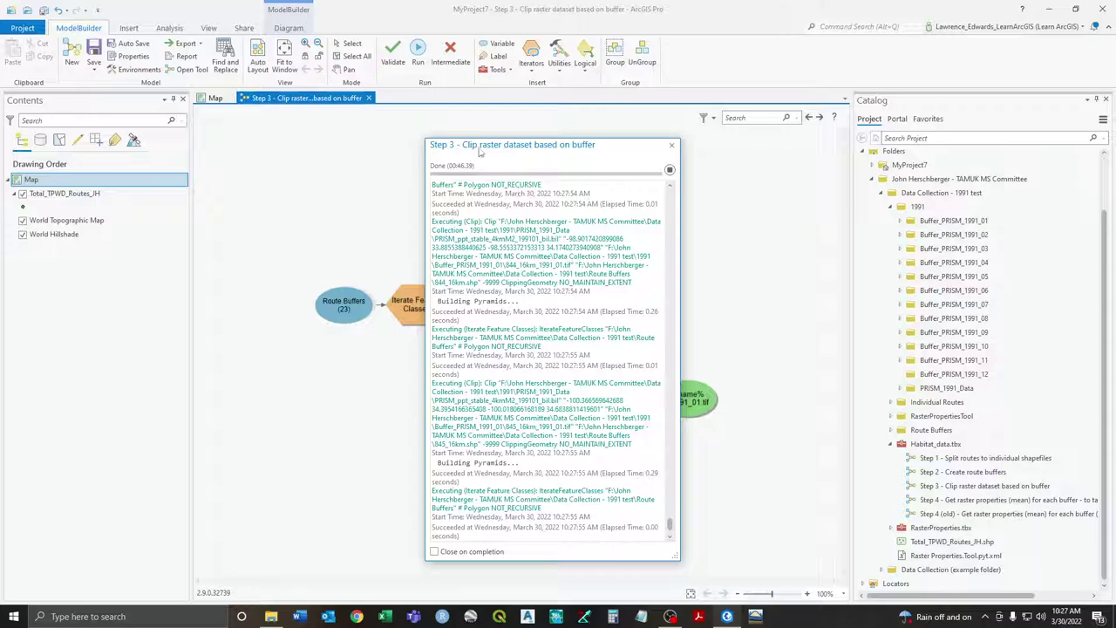
left_click(671, 145)
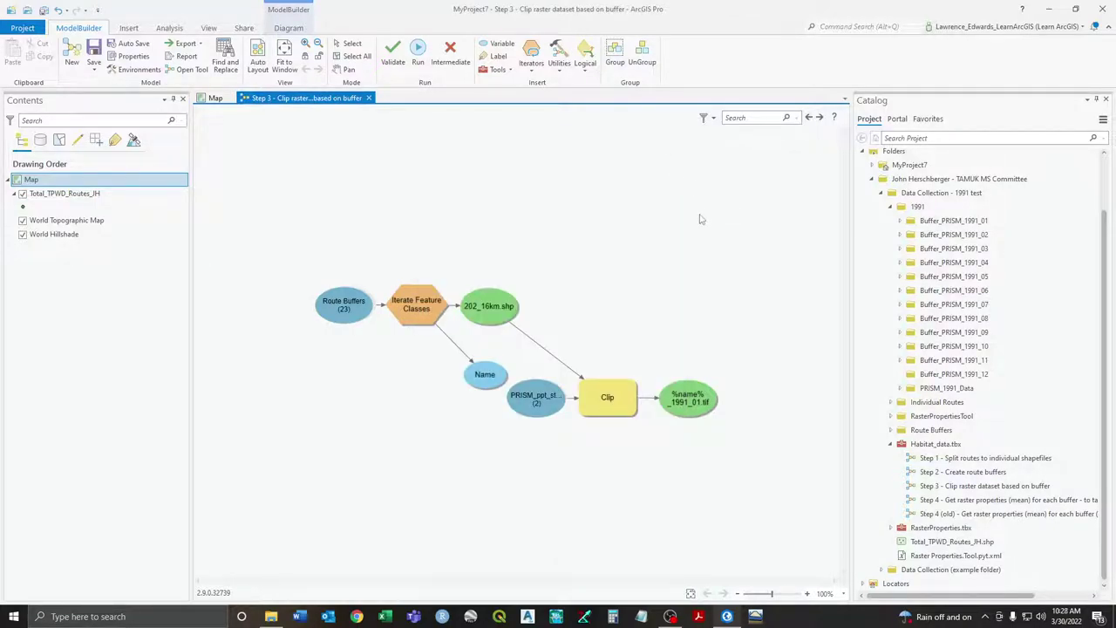
Refresh Buffer_PRISM_1991_01 in Catalog and expand it to list the clipped rasters
left_click(957, 223)
right_click(957, 223)
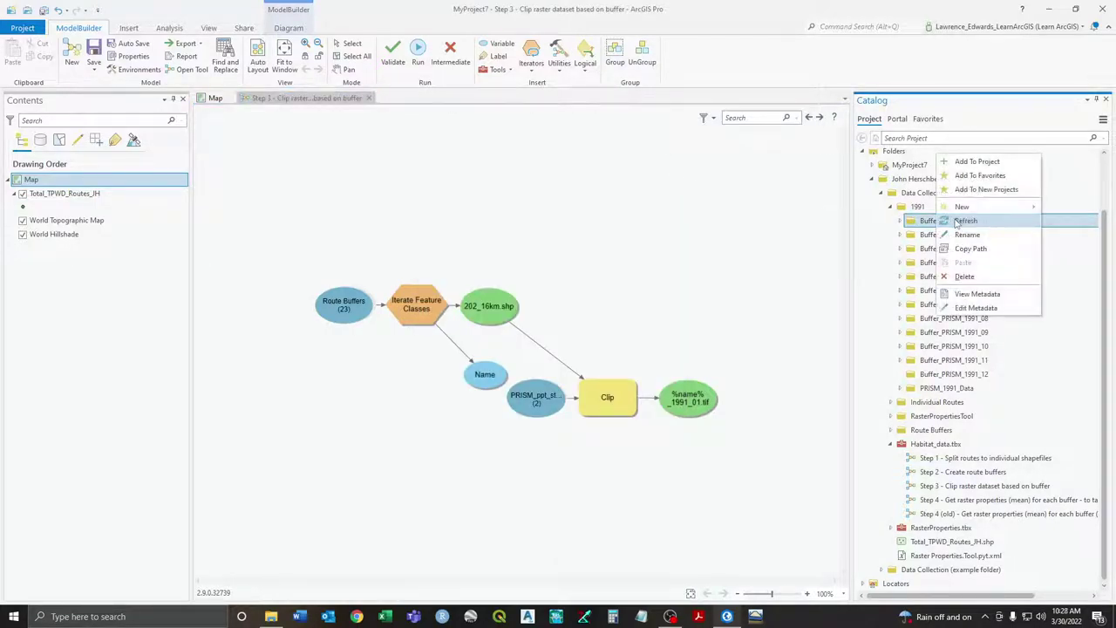
left_click(963, 221)
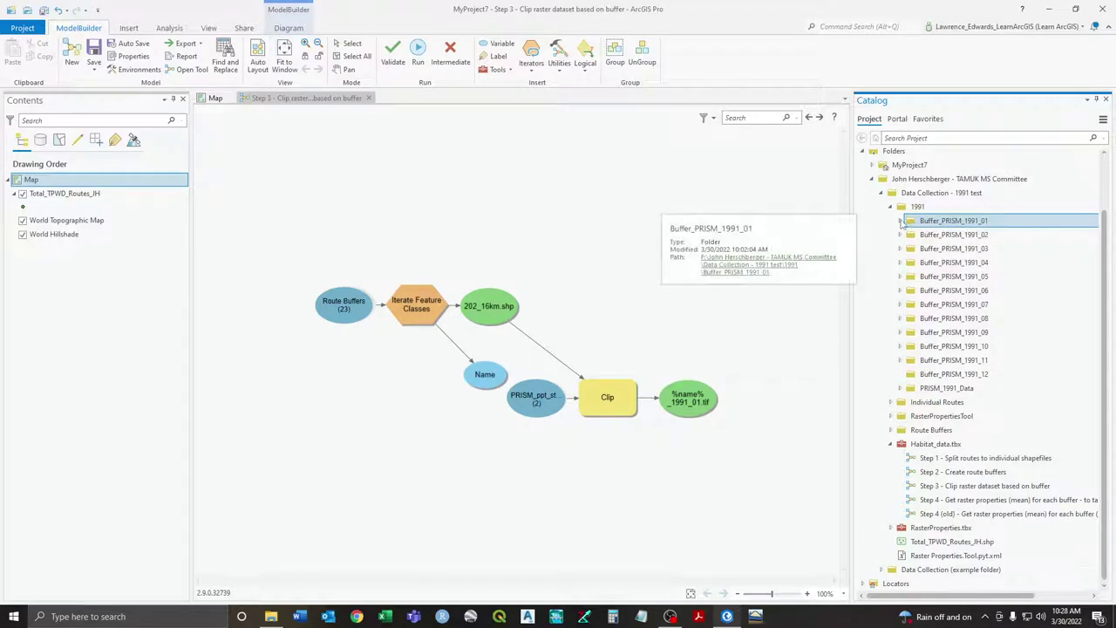
left_click(901, 221)
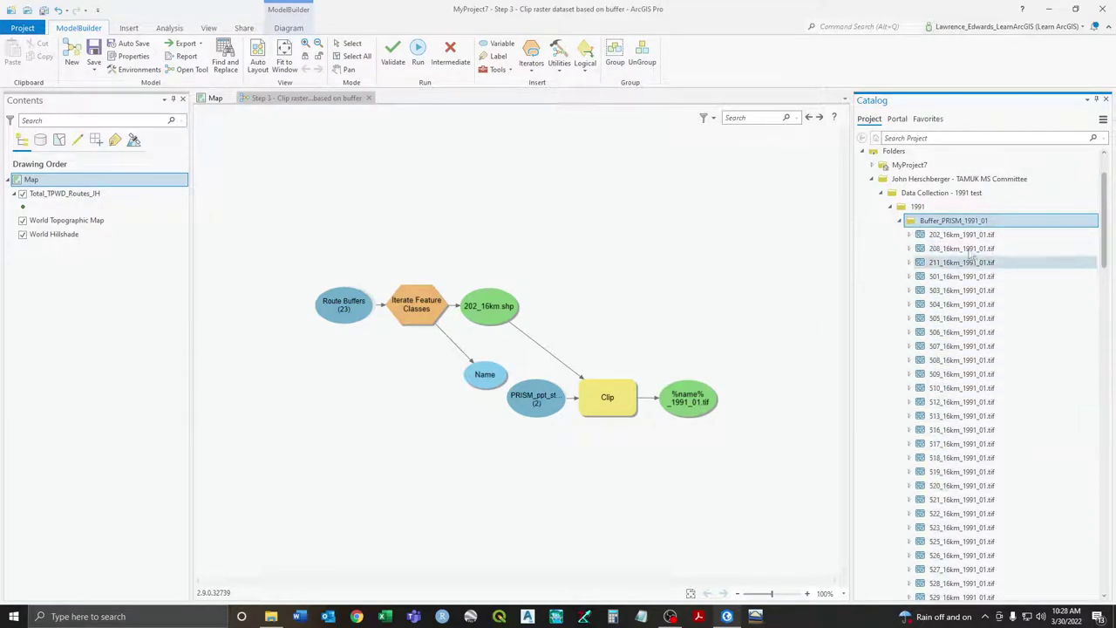
Return to the map view and add 202_16km_1991_01.tif to the map's layers
mouse_move(933, 242)
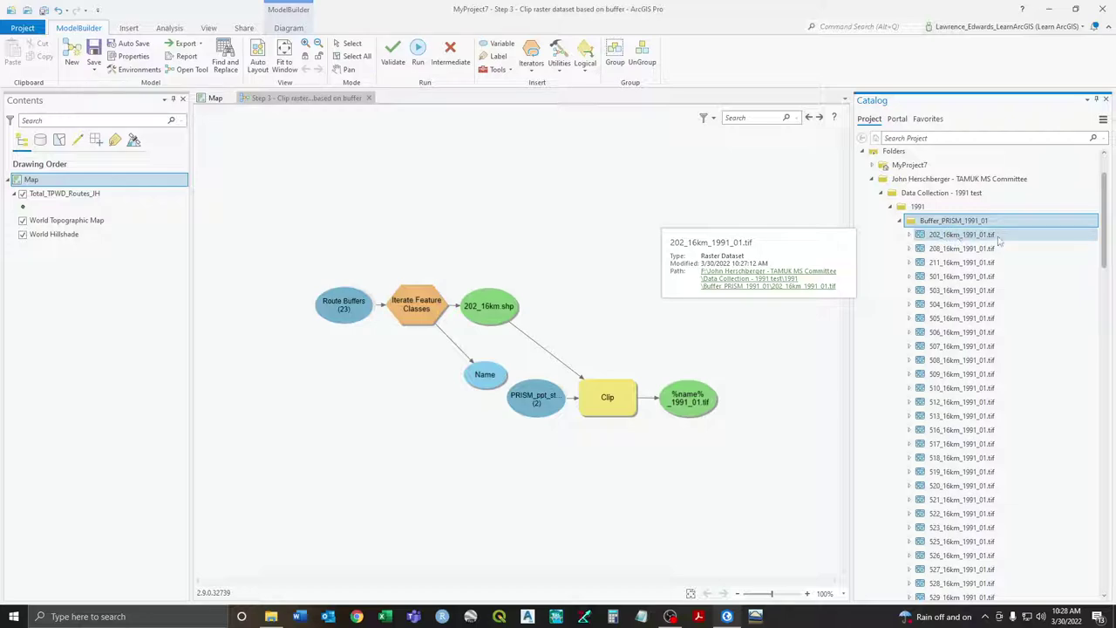
double_click(962, 237)
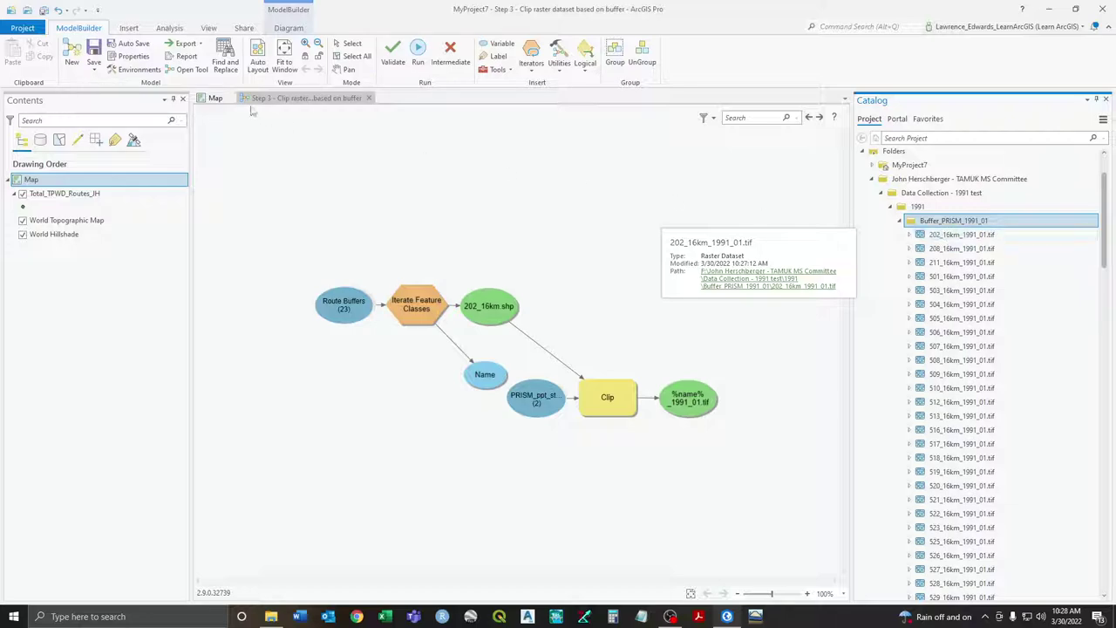
left_click_drag(962, 237, 70, 215)
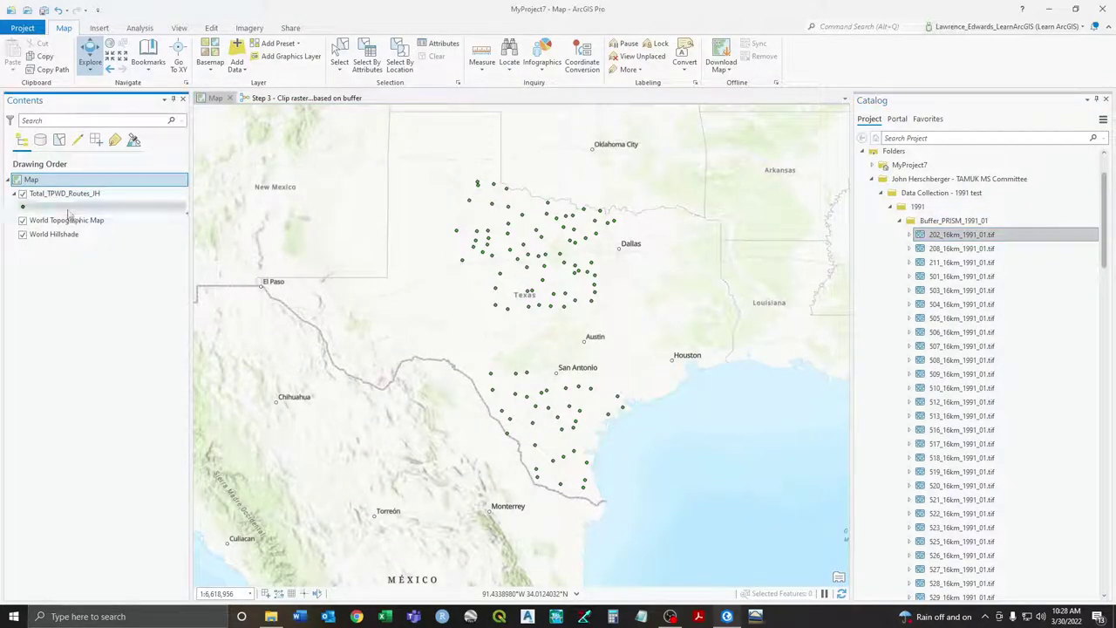
Remove the 202_16km_1991_01 raster layer from the map
scroll(619, 412, "up", 1)
scroll(619, 411, "up", 6)
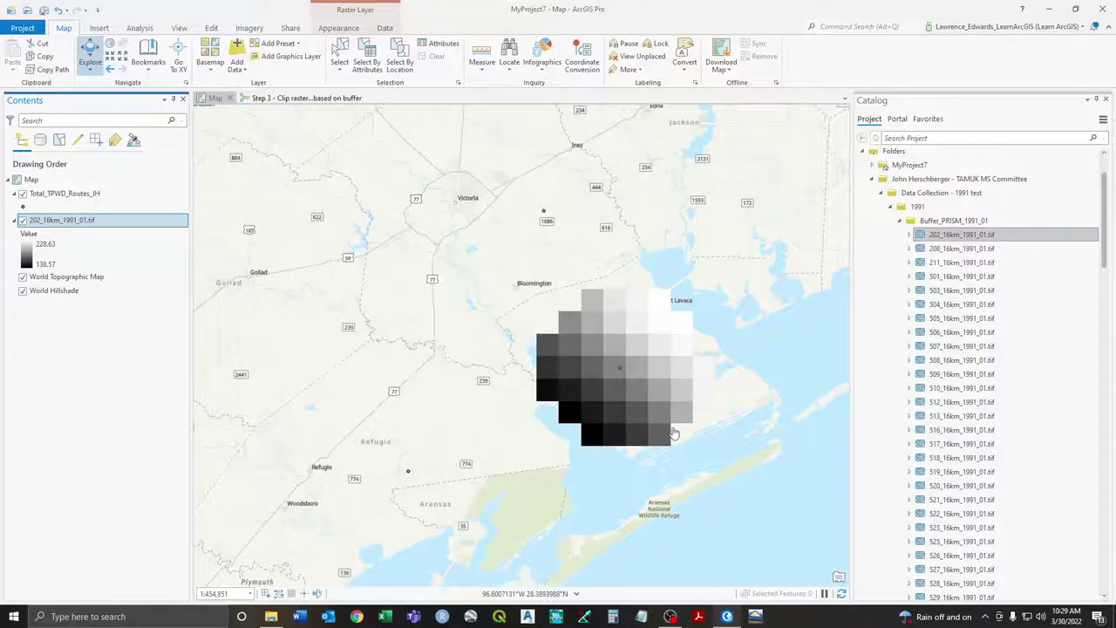
left_click(620, 368)
right_click(69, 221)
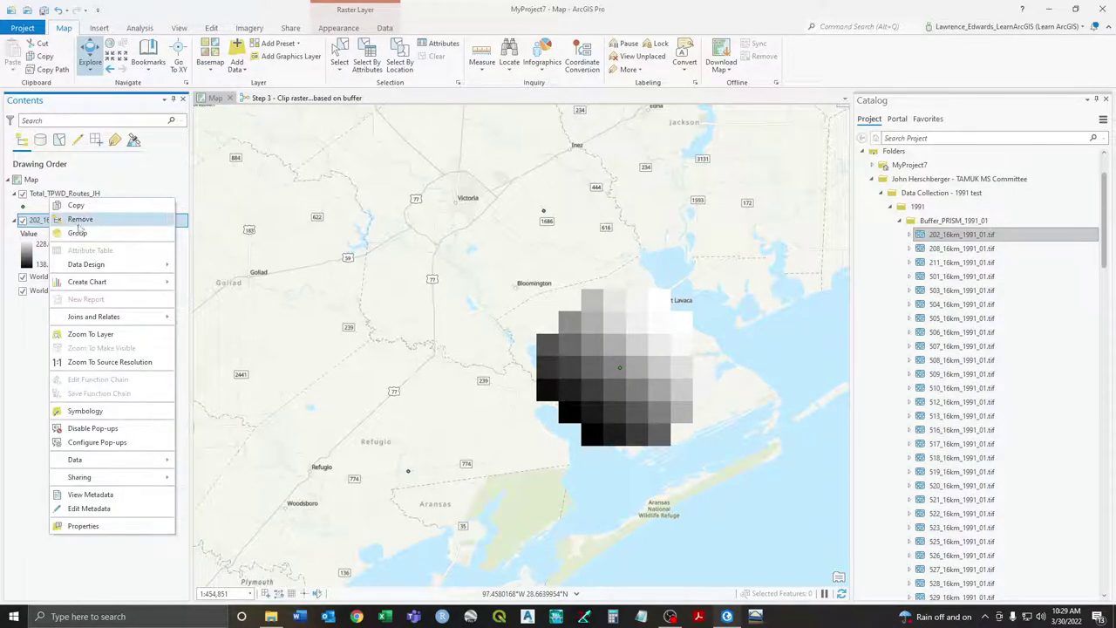
left_click(79, 220)
Collapse the Buffer_PRISM_1991_01 listing and return to the Step 3 clip model diagram
left_click(900, 220)
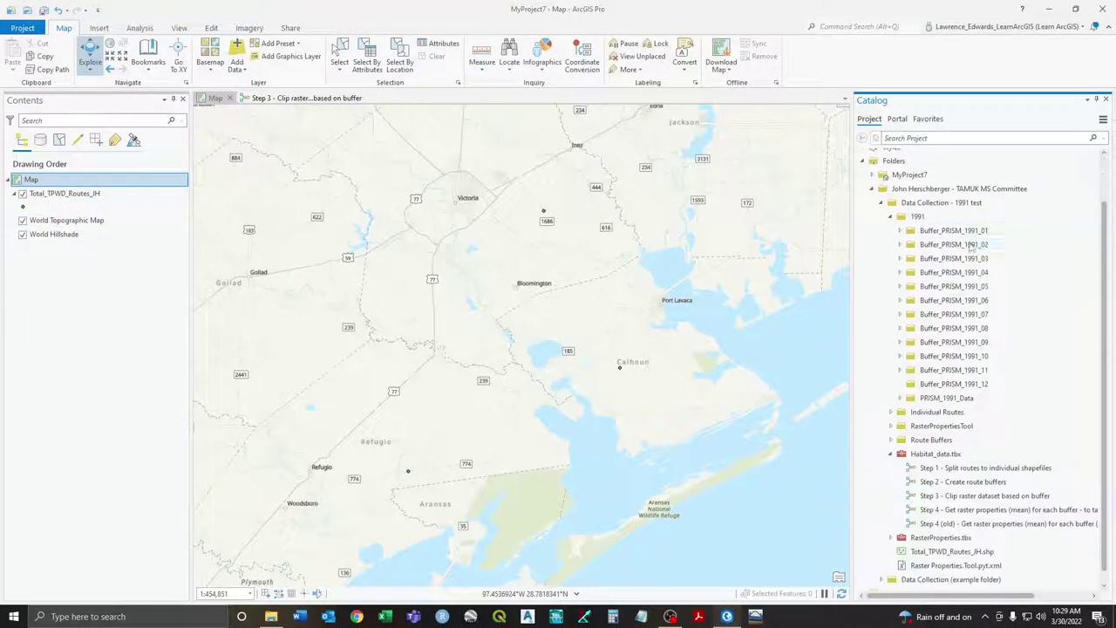
left_click(964, 232)
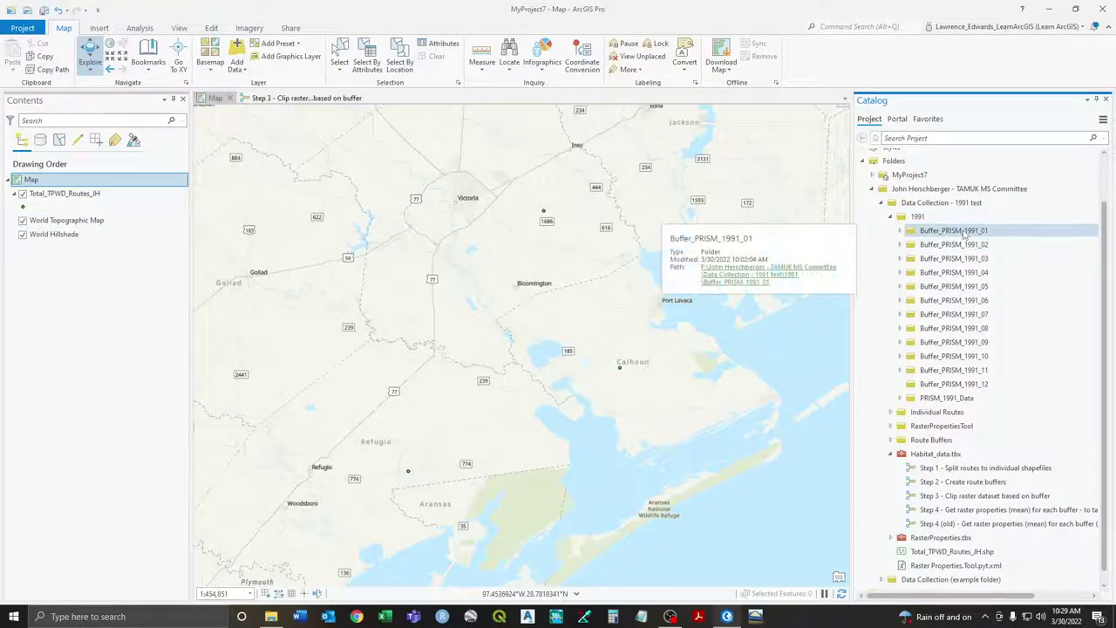
left_click(276, 101)
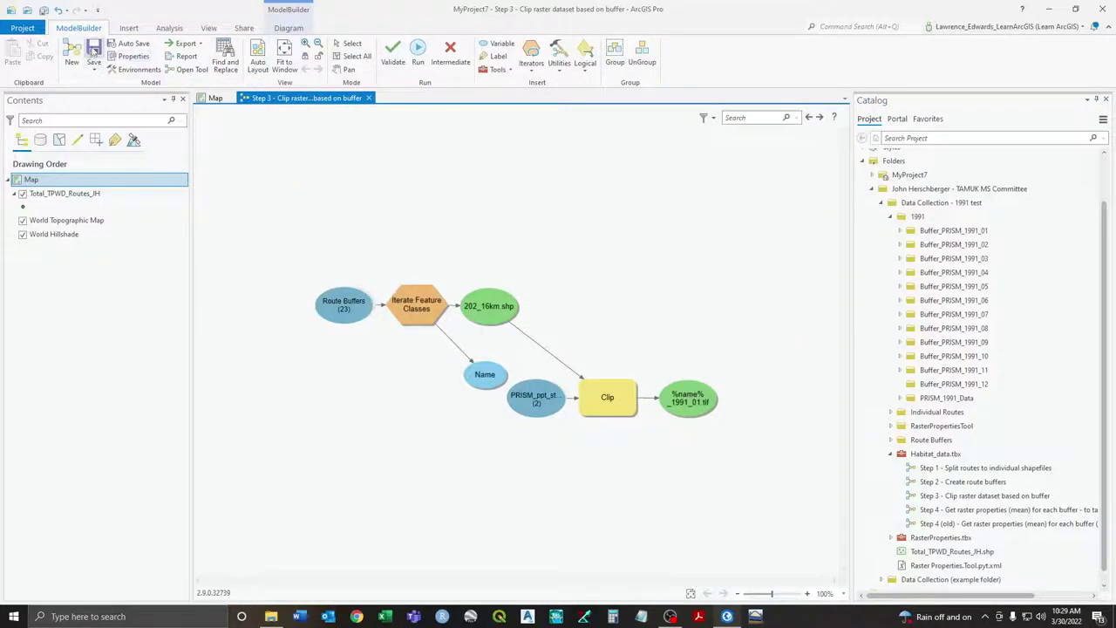
Close the Step 3 model and open the Step 4 model from RasterProperties.tbx for editing
left_click(369, 97)
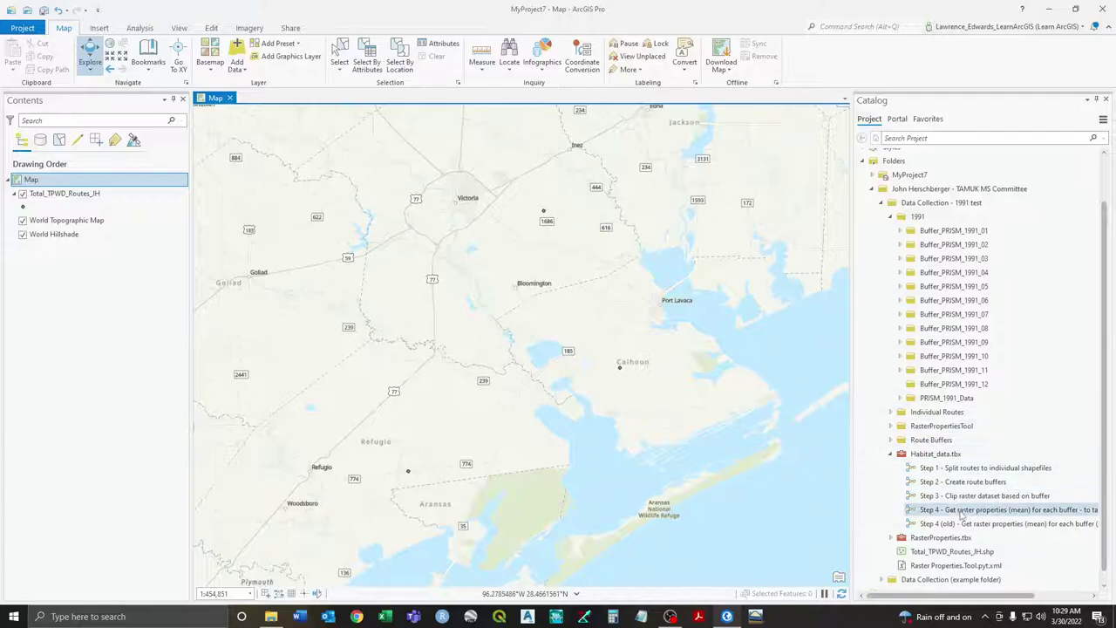
scroll(1003, 511, "down", 1)
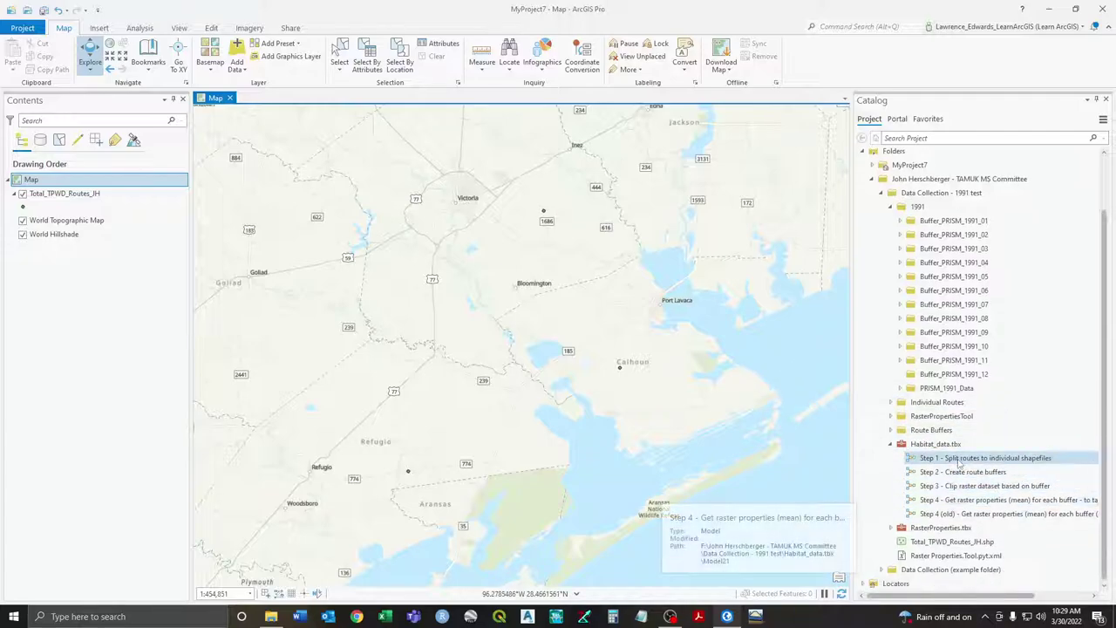
left_click(891, 529)
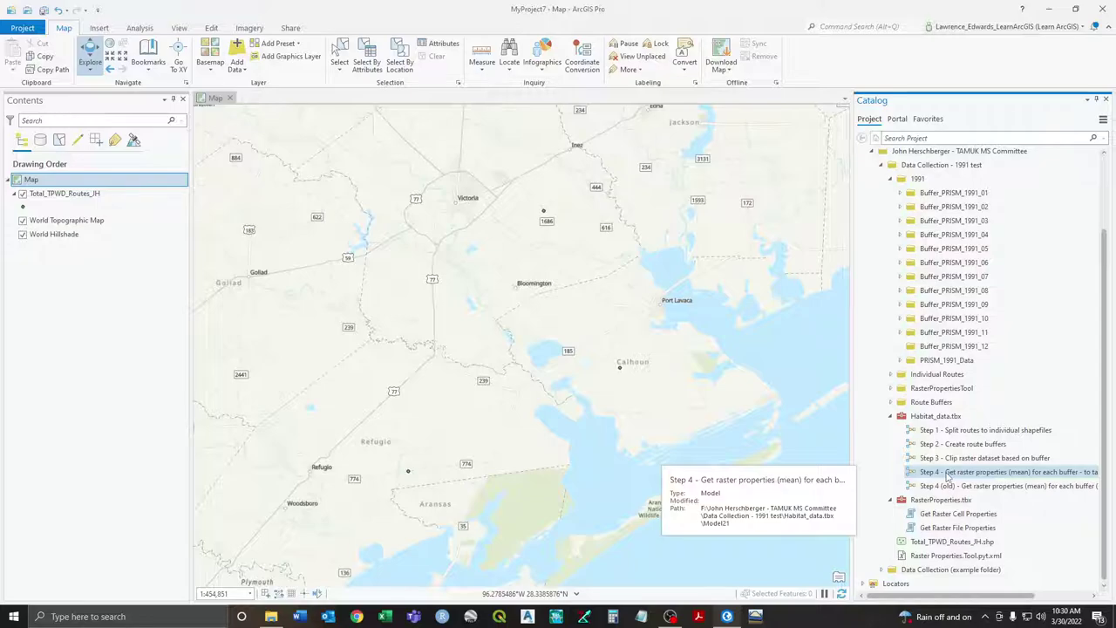
right_click(948, 475)
left_click(971, 288)
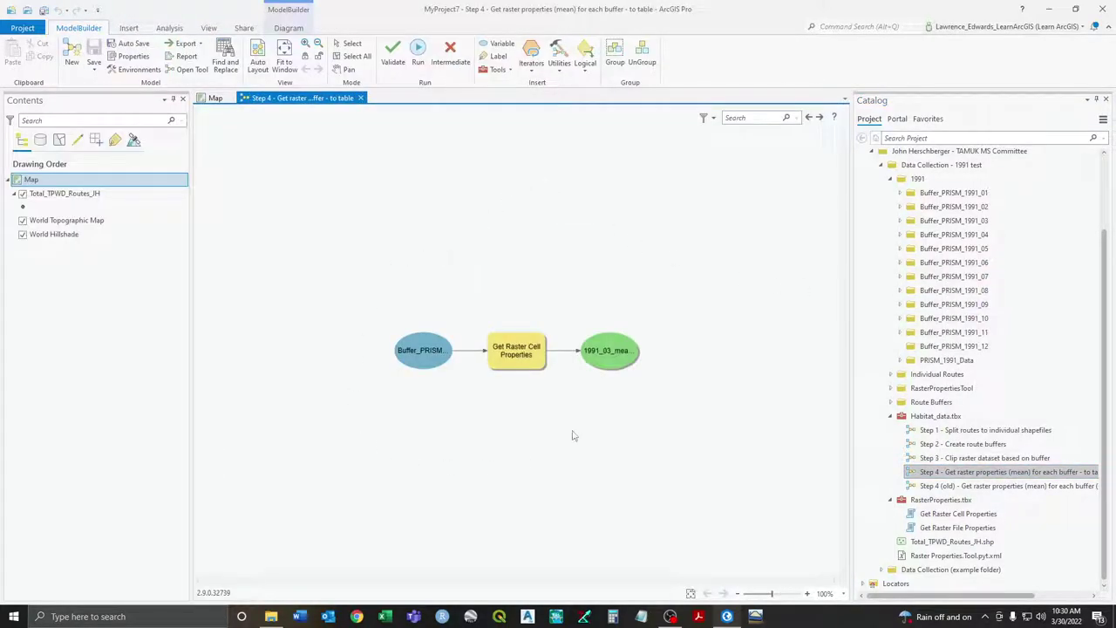
mouse_move(517, 359)
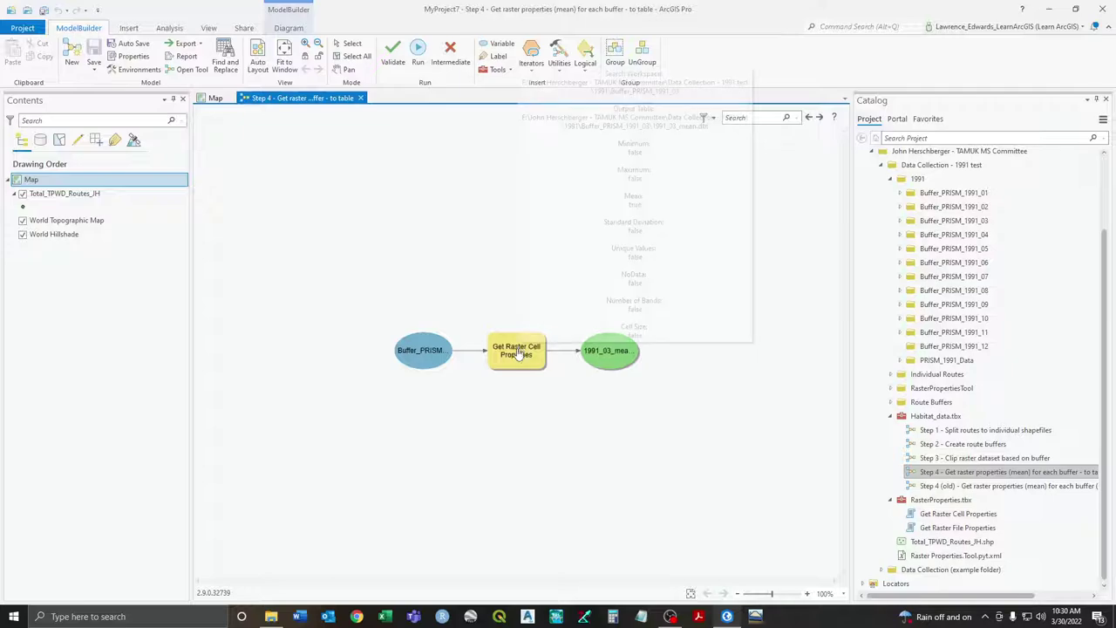
double_click(935, 195)
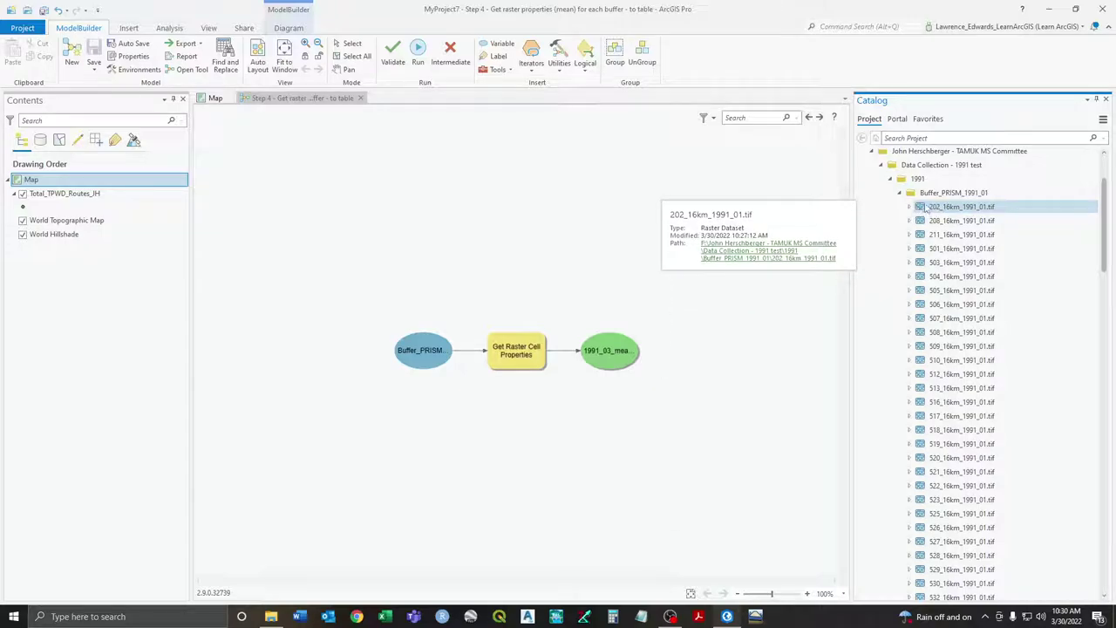
mouse_move(516, 361)
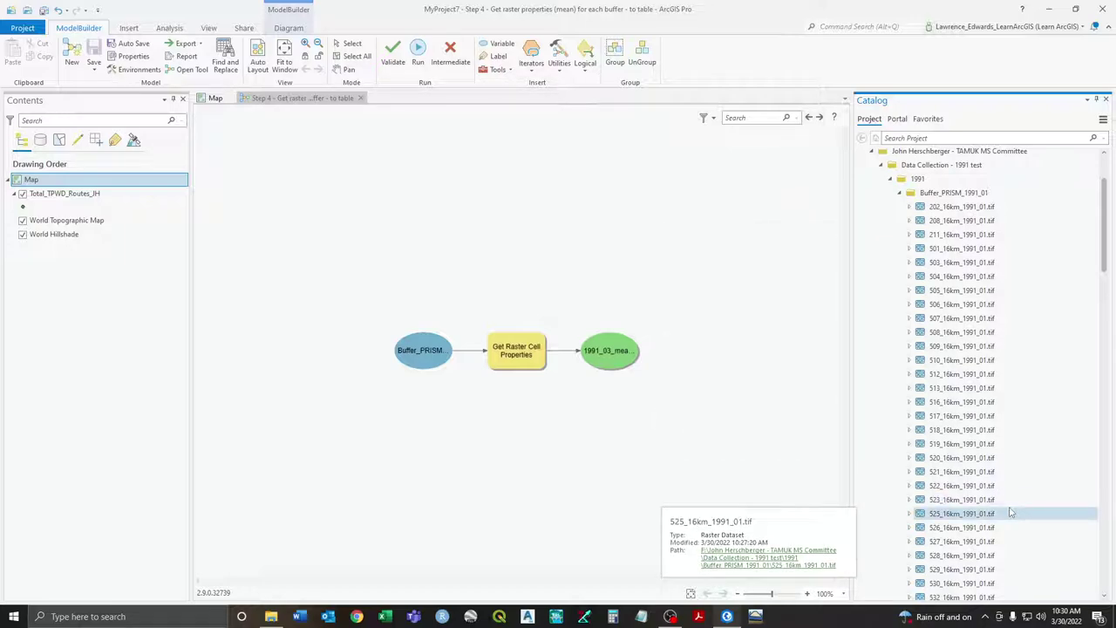
left_click(900, 193)
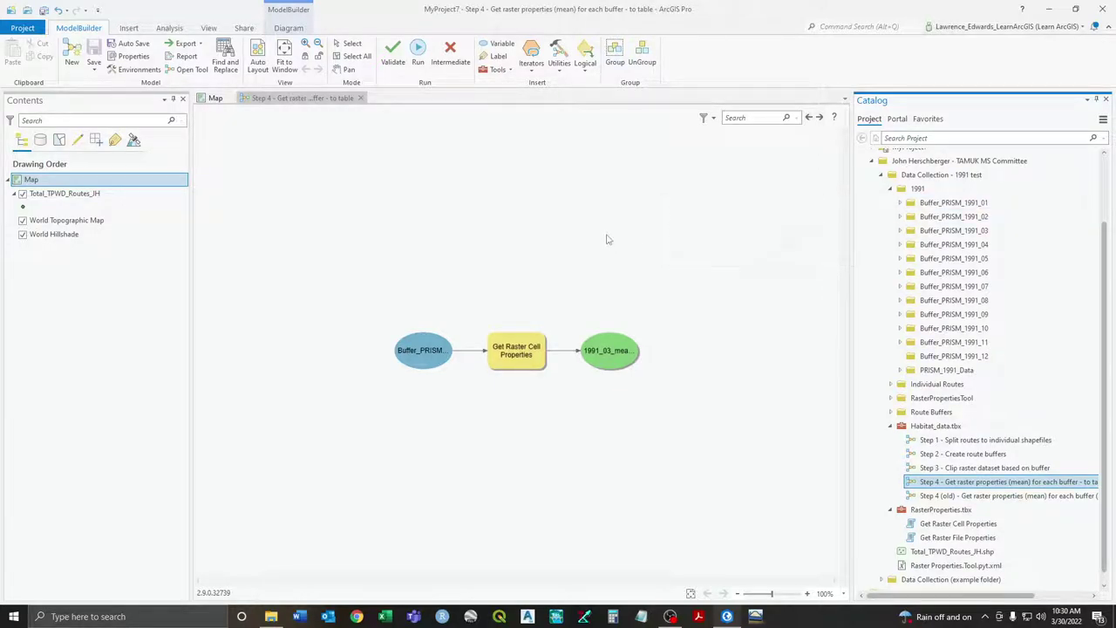
Open the parameters of the Get Raster Cell Properties tool in the Step 4 model
right_click(512, 355)
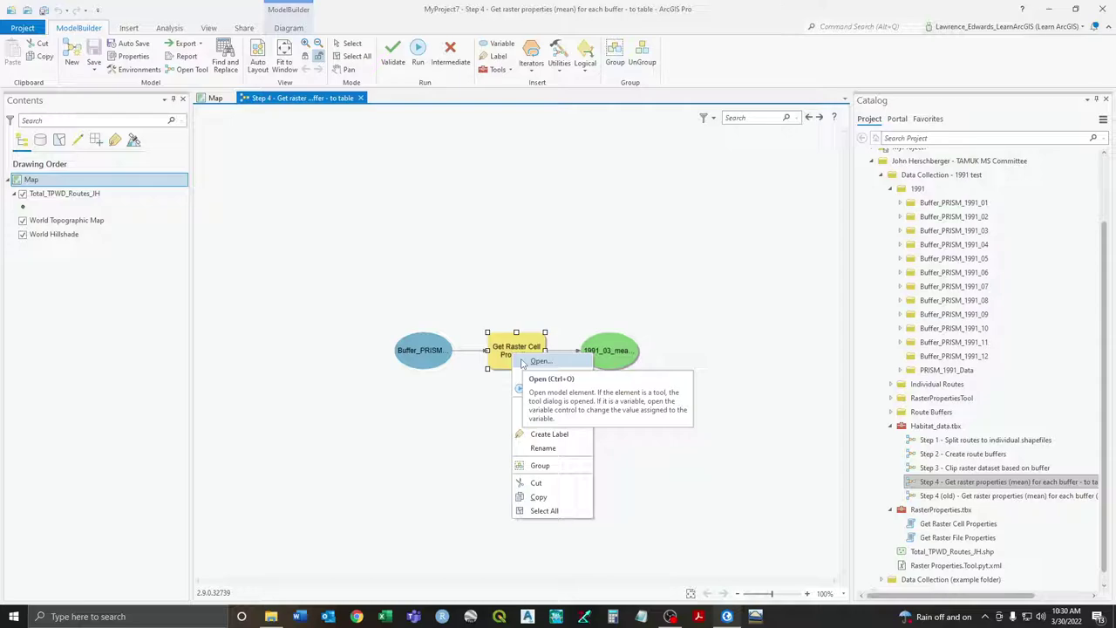
left_click(524, 361)
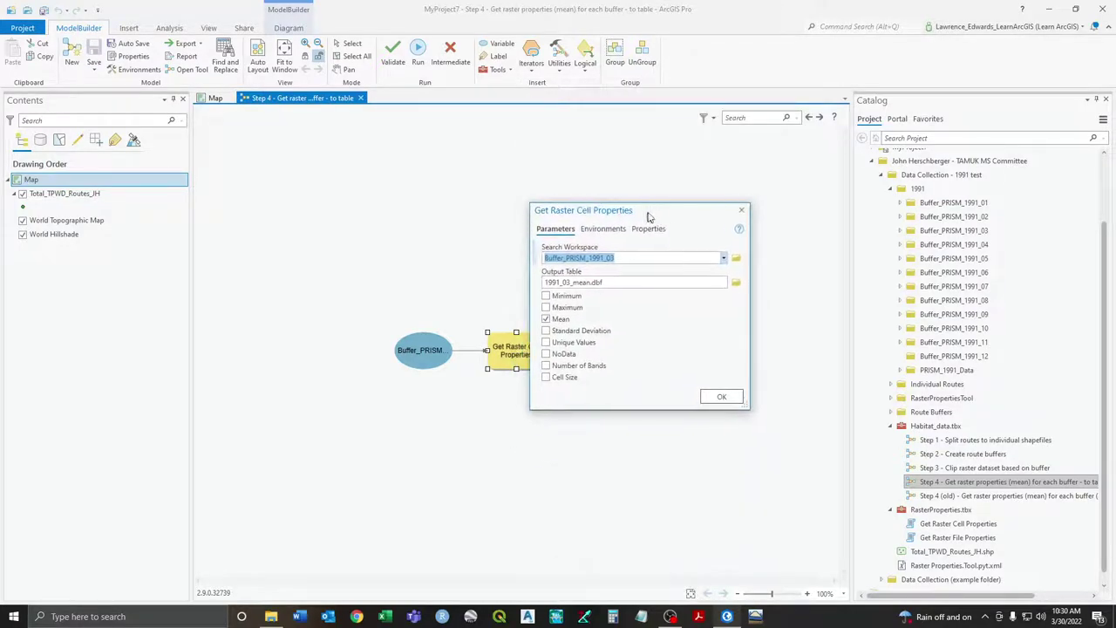
left_click_drag(649, 217, 659, 225)
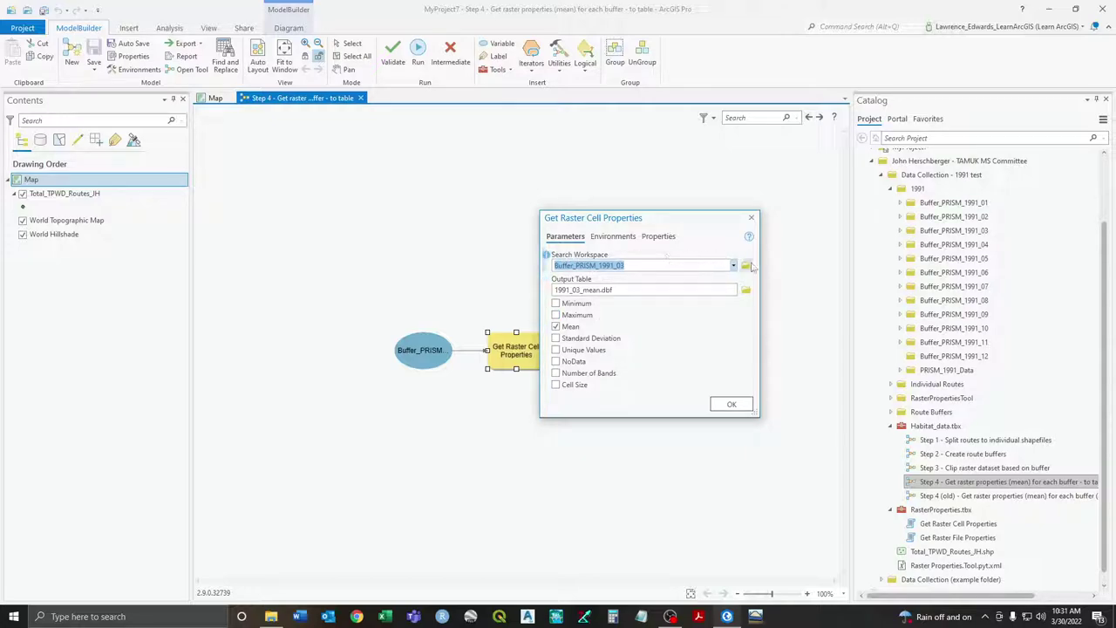
Set the Search Workspace to Buffer_PRISM_1991_01 and start choosing the Output Table location
left_click(747, 265)
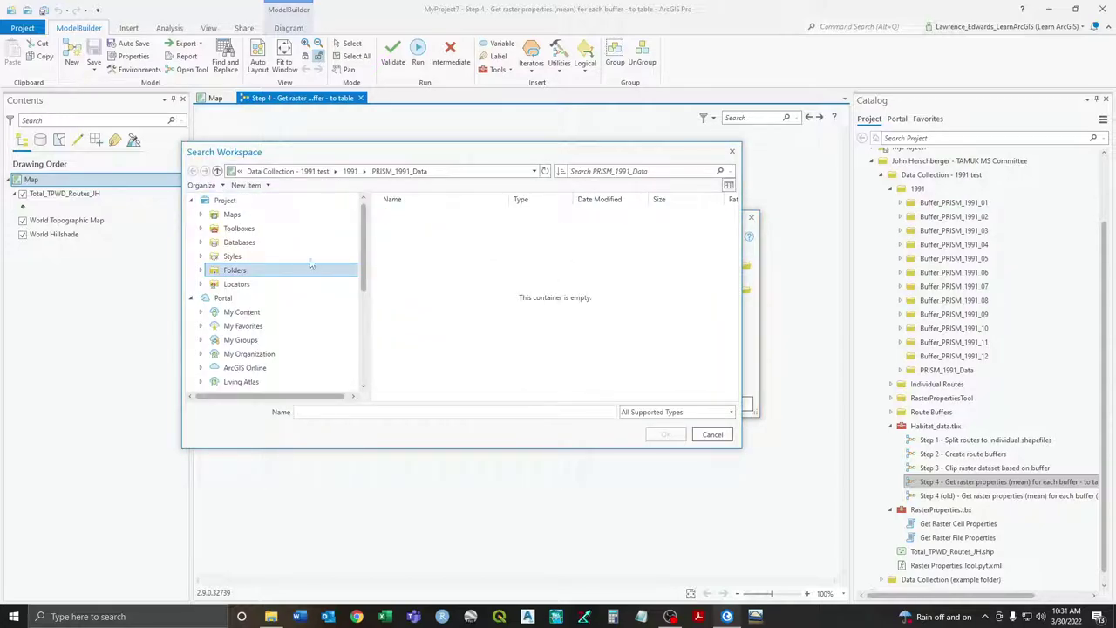
left_click(218, 171)
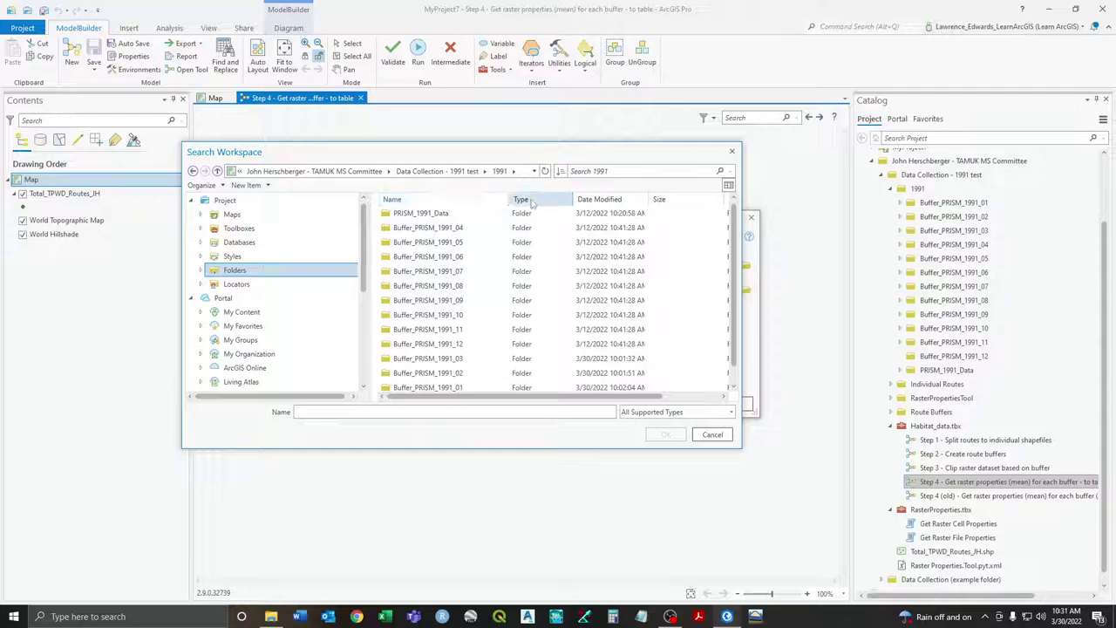
left_click(482, 200)
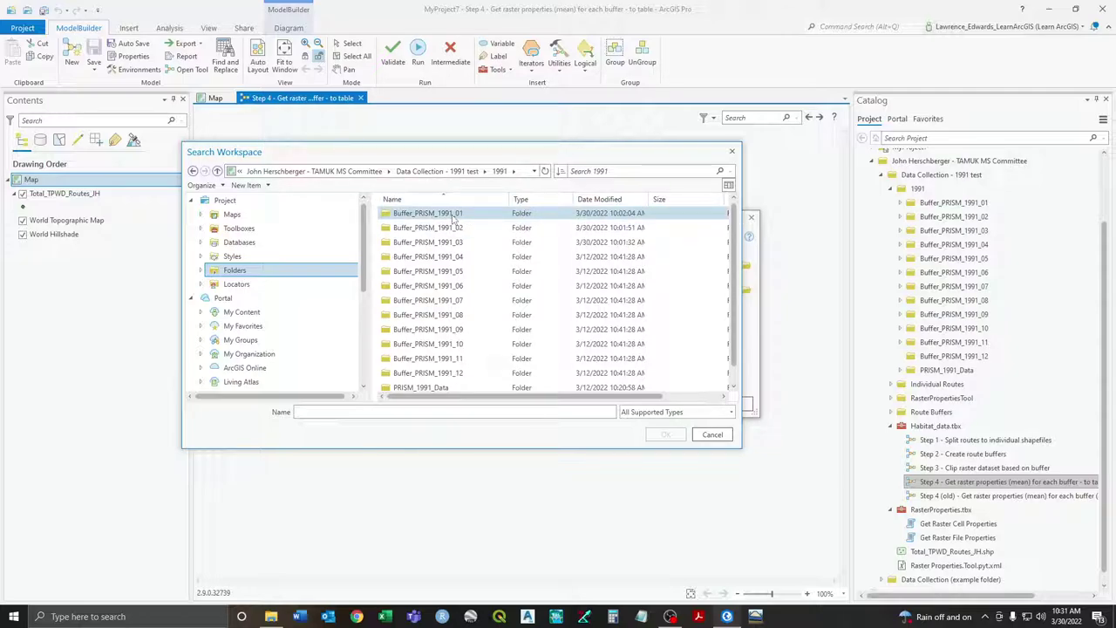
left_click(454, 218)
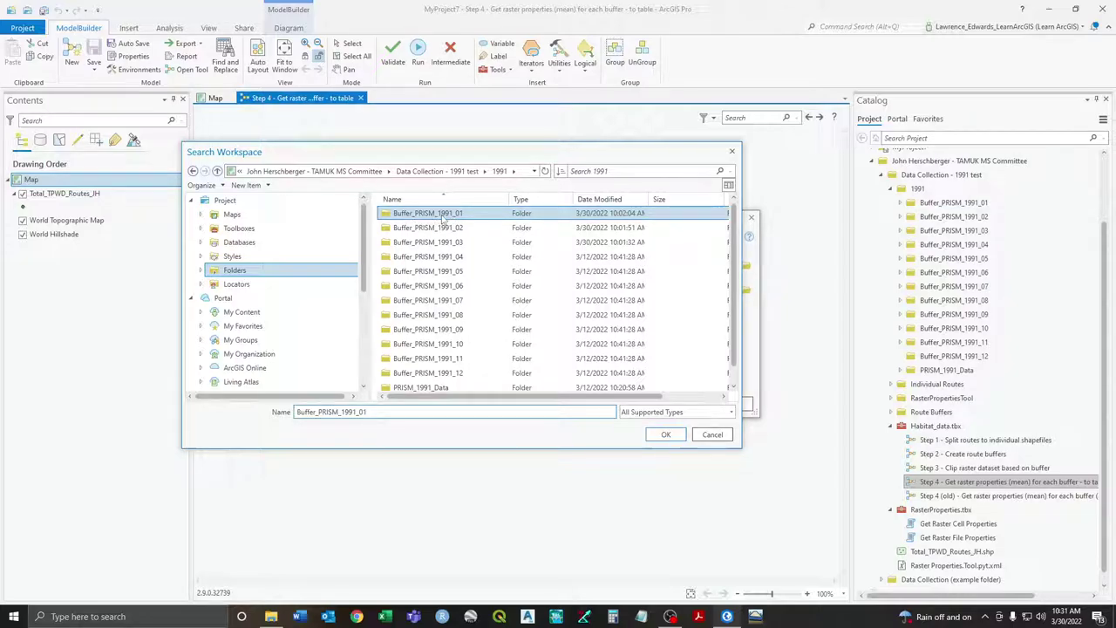
left_click(676, 435)
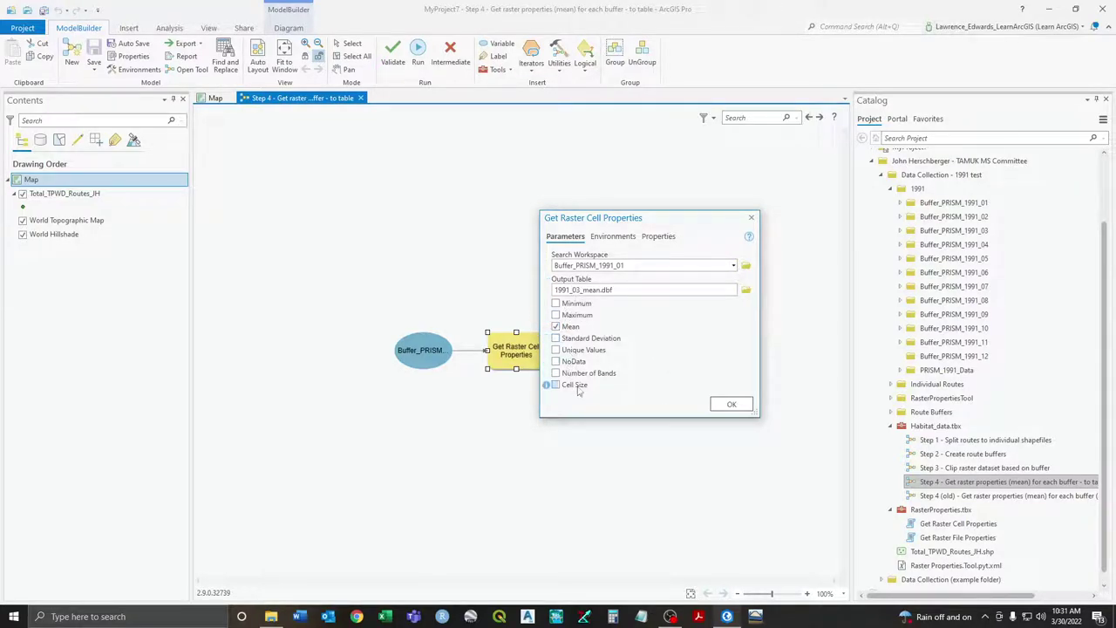
left_click(556, 326)
left_click(746, 290)
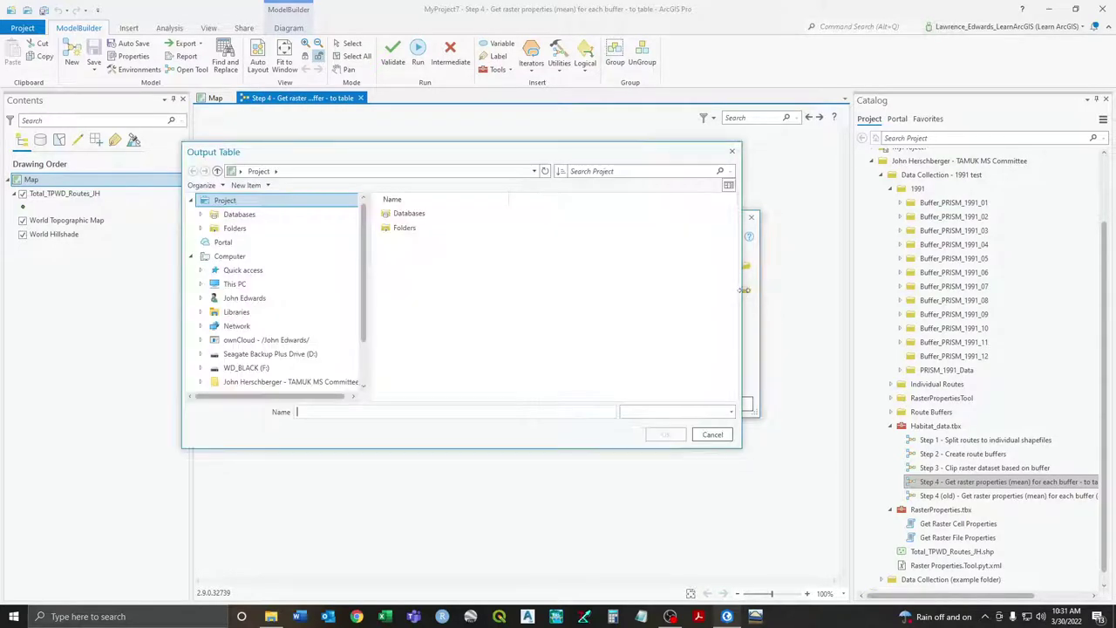
Save the output table as PRISM_Mean_Route in Buffer_PRISM_1991_01 and apply the tool parameters
left_click(217, 171)
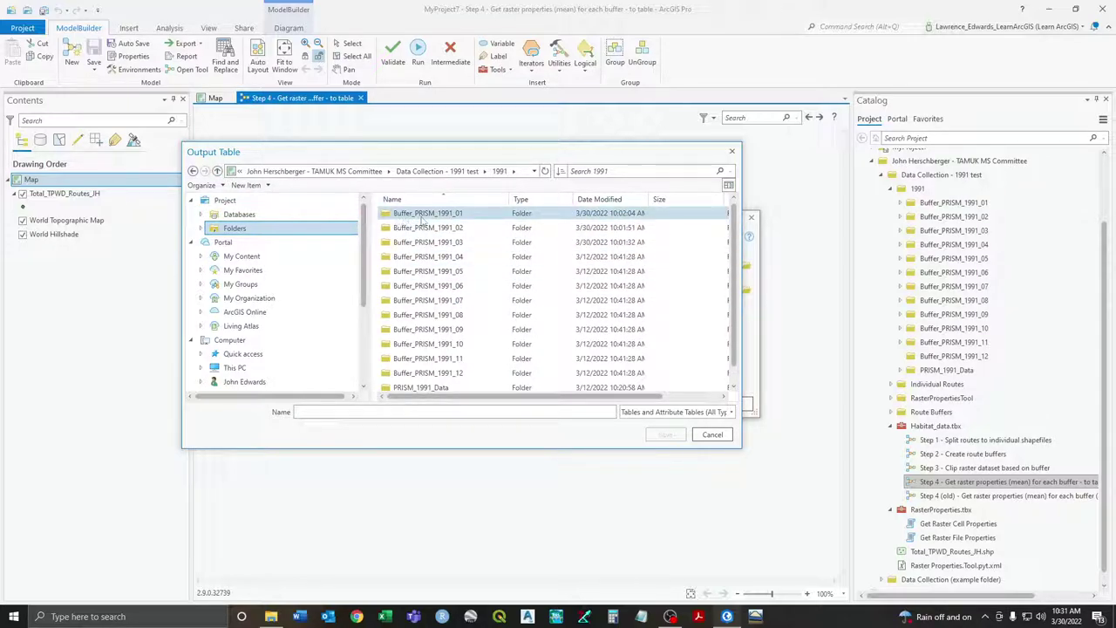
double_click(465, 218)
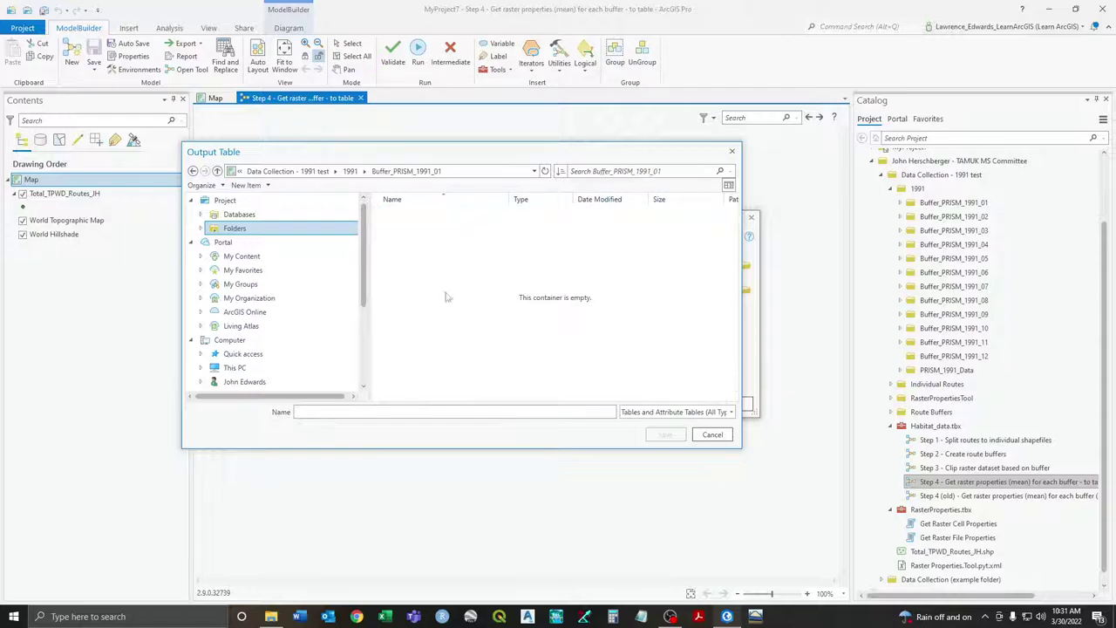
left_click(419, 411)
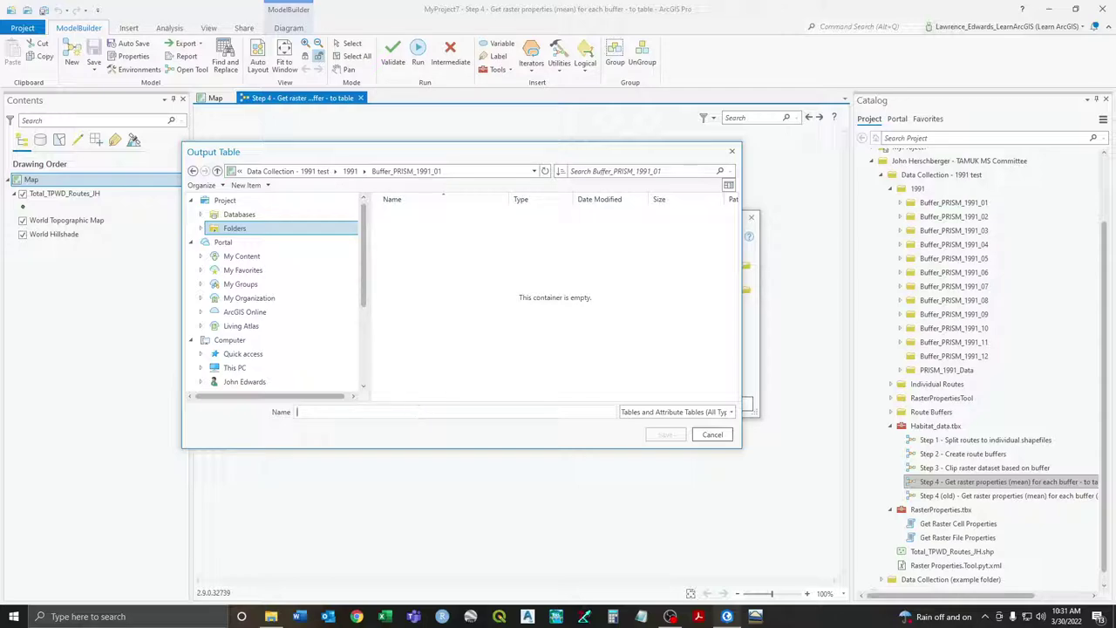
type("PRISM_Mean_")
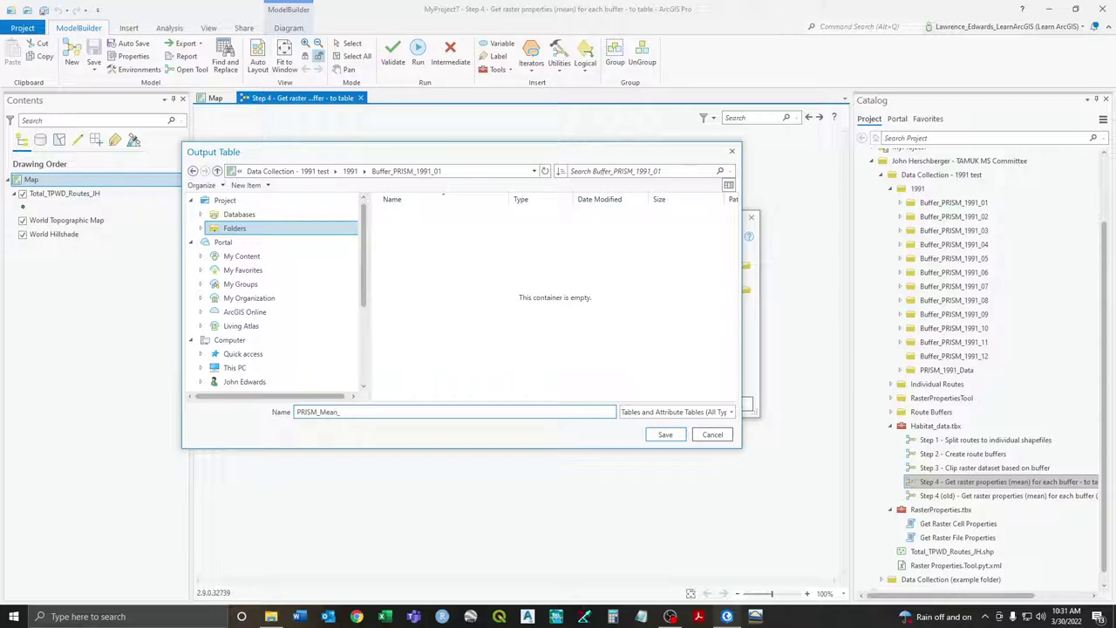
type("Route_1991_01.dbf")
left_click(666, 434)
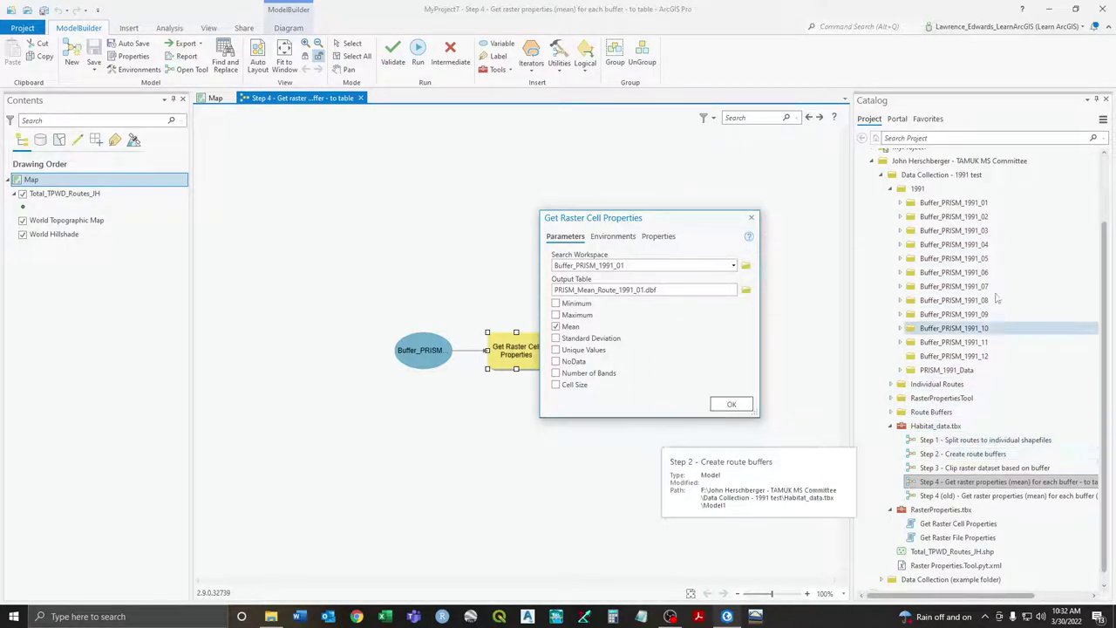
left_click(732, 404)
left_click(532, 281)
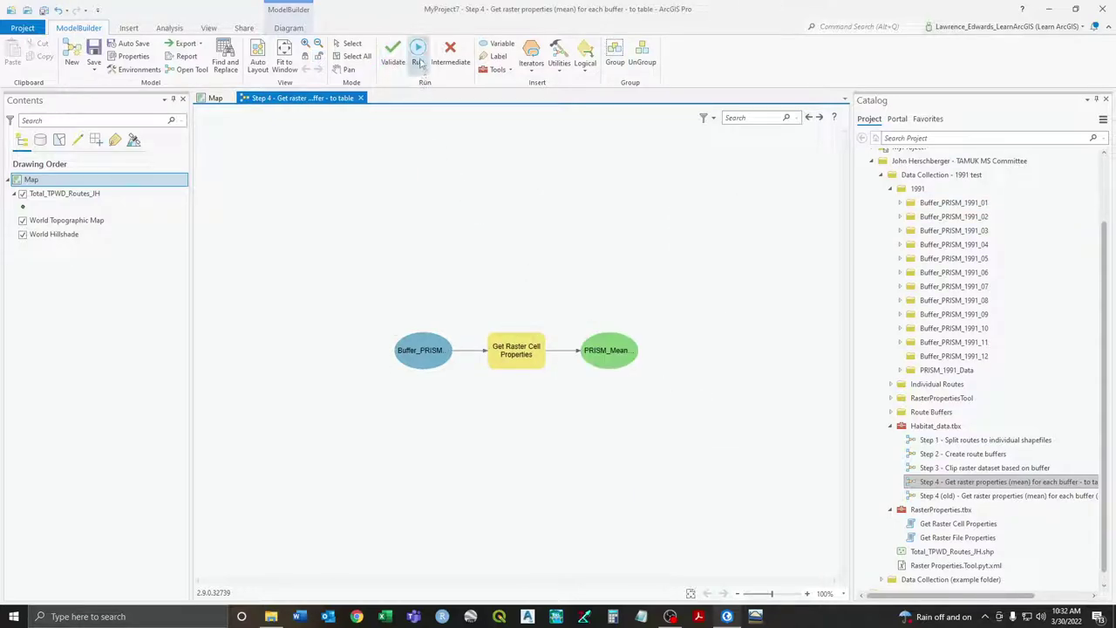
Run the Step 4 model and close the progress window after its 9.93-second success
left_click(419, 59)
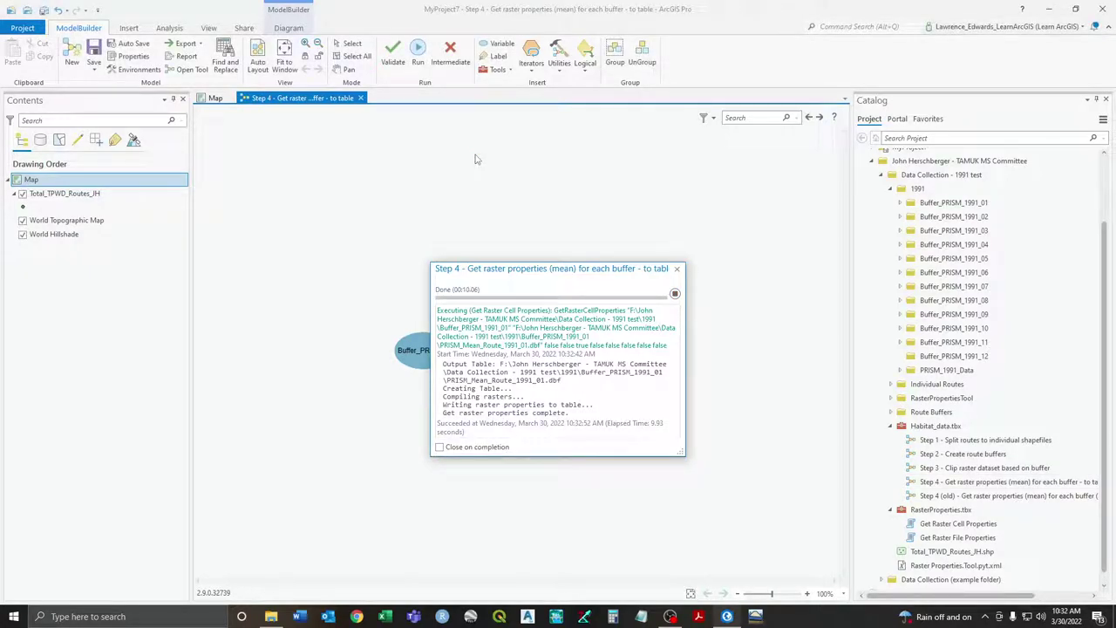
left_click(679, 269)
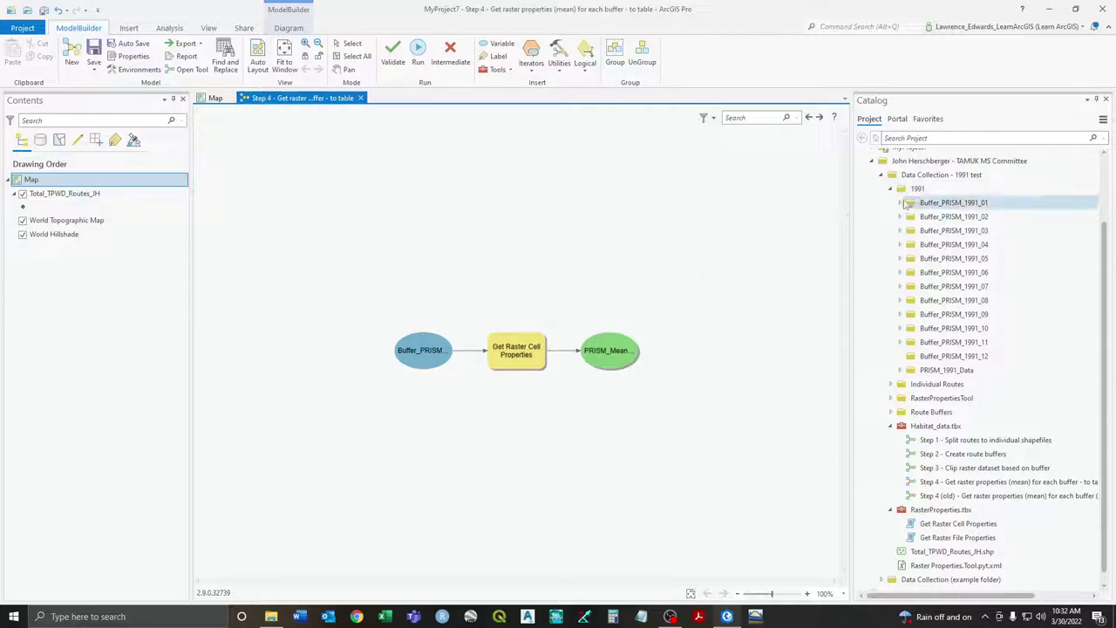
Refresh Buffer_PRISM_1991_01 in Catalog and expand it to show its contents
left_click(926, 202)
right_click(926, 202)
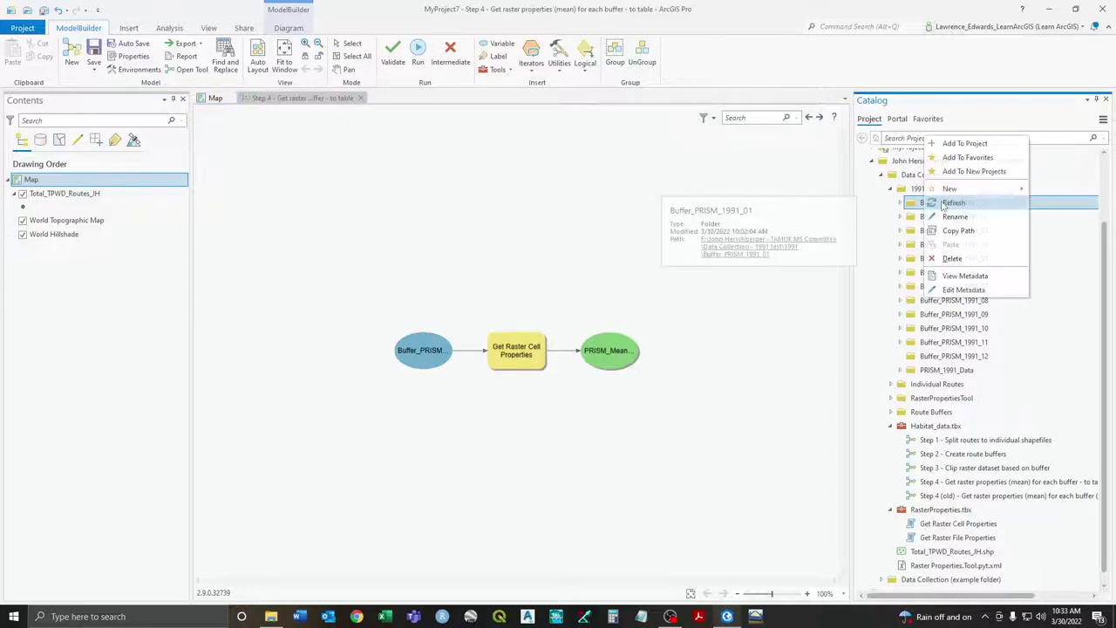
left_click(953, 204)
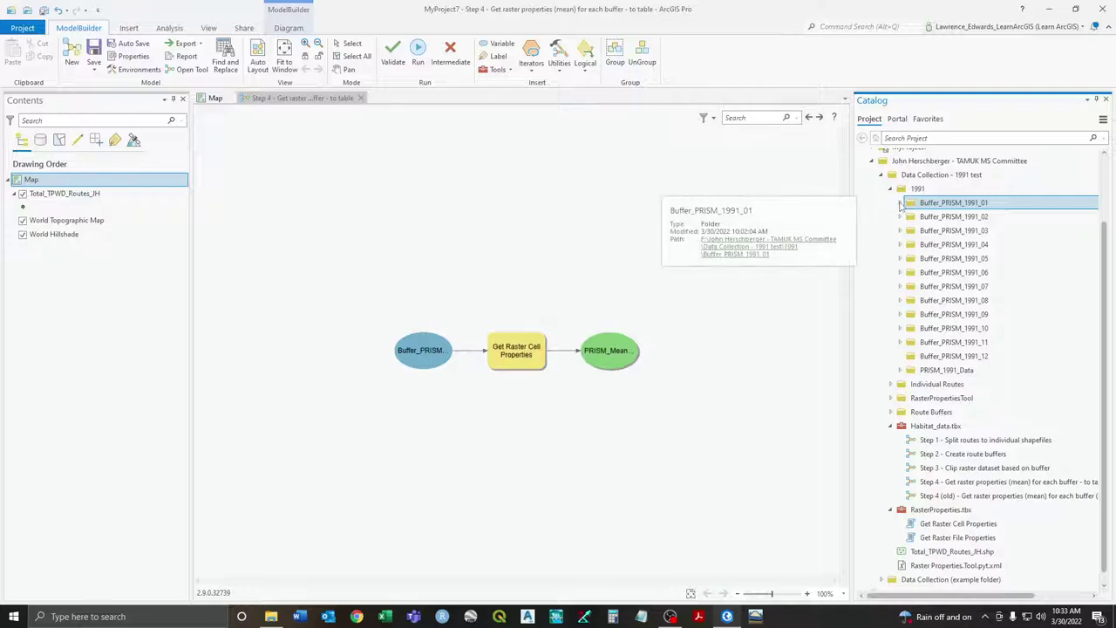
double_click(953, 203)
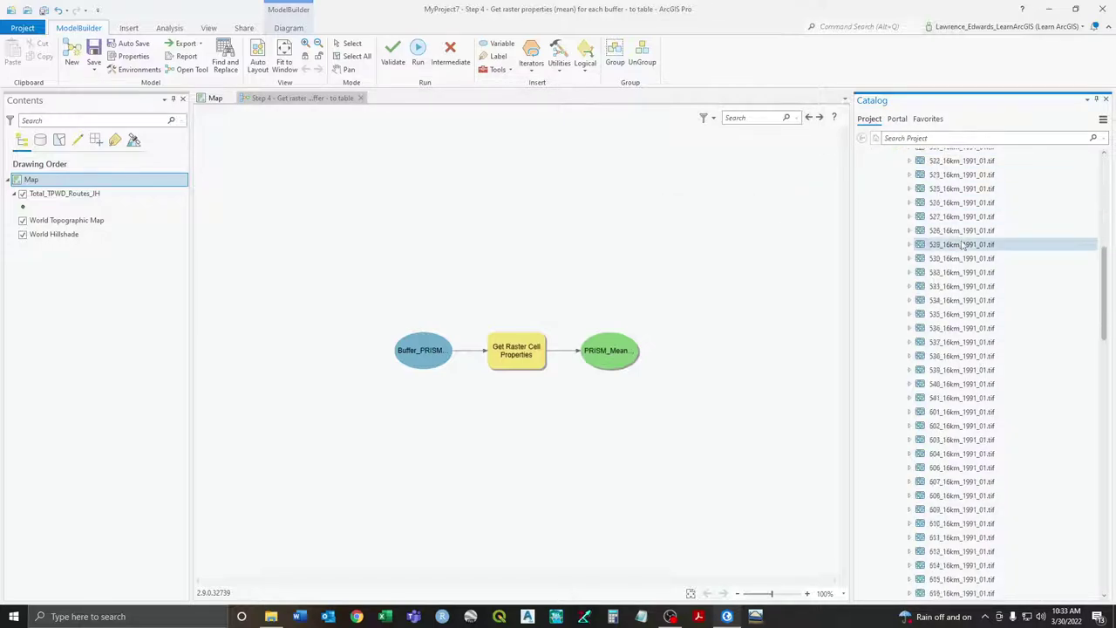
Open the PRISM_Mean_Route_1991_01.dbf table to view its Mean values
scroll(966, 248, "down", 15)
scroll(966, 251, "down", 10)
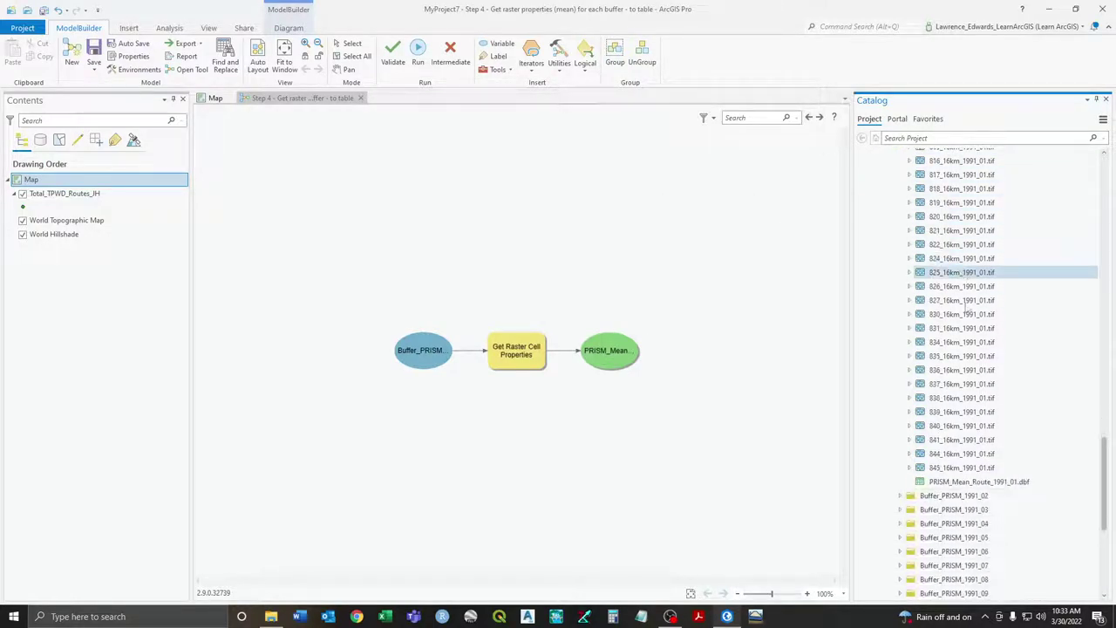
mouse_move(930, 489)
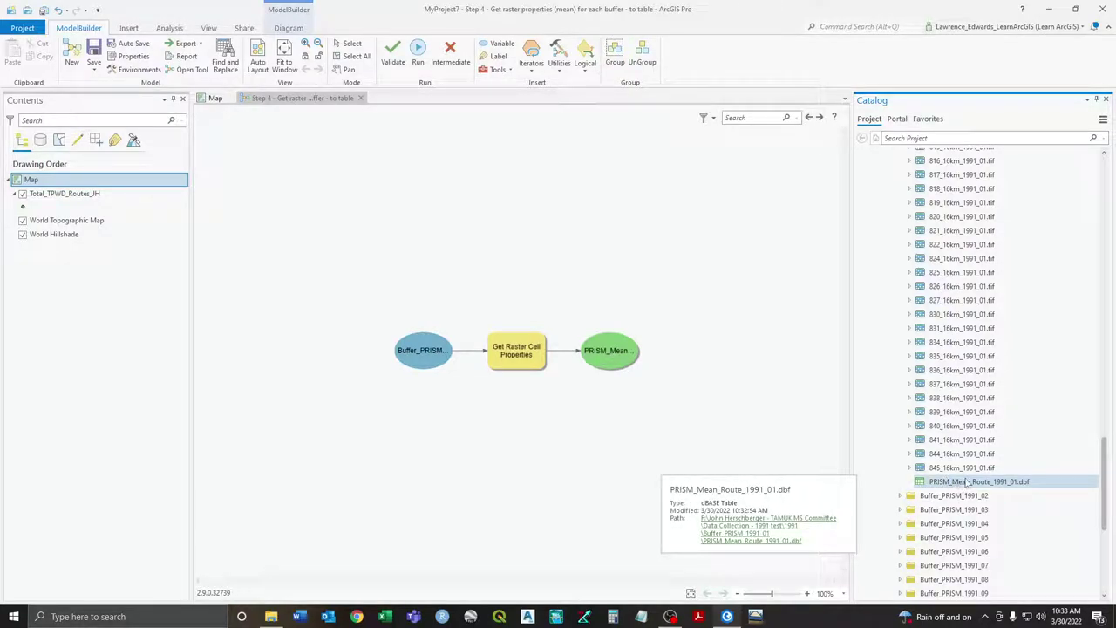
right_click(954, 488)
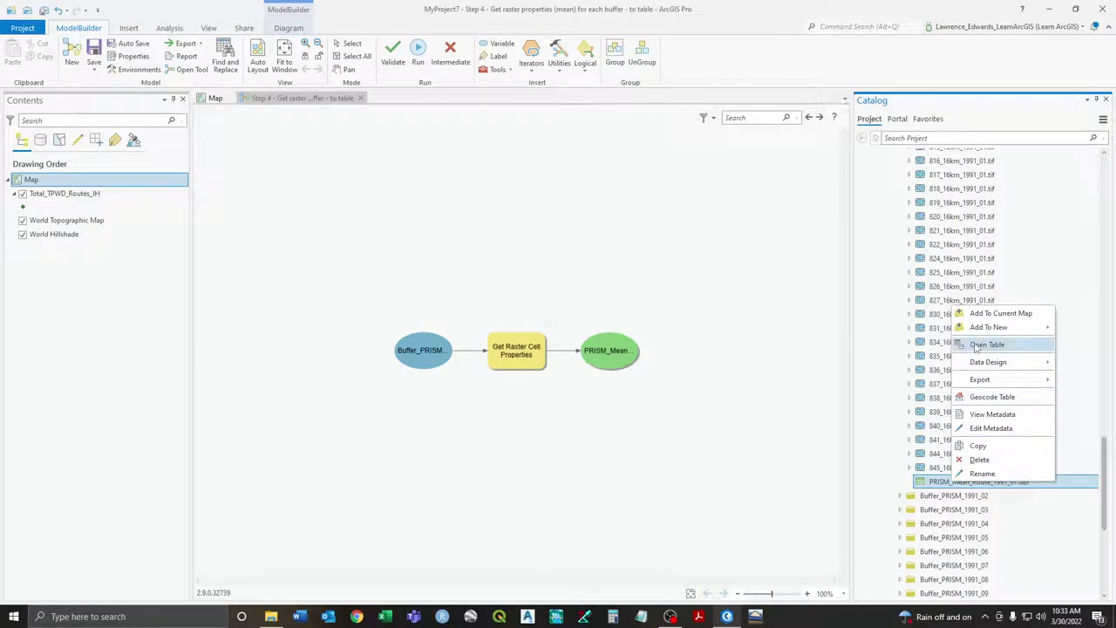
left_click(977, 345)
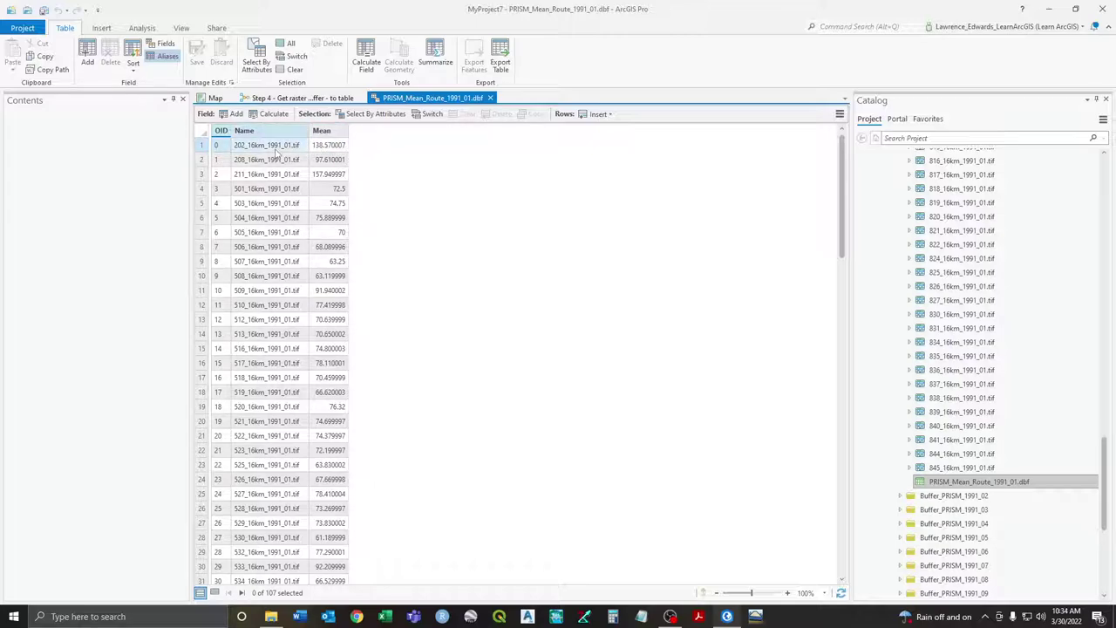
Select all 107 rows of the PRISM_Mean_Route_1991_01 mean table and launch Excel
scroll(449, 242, "down", 8)
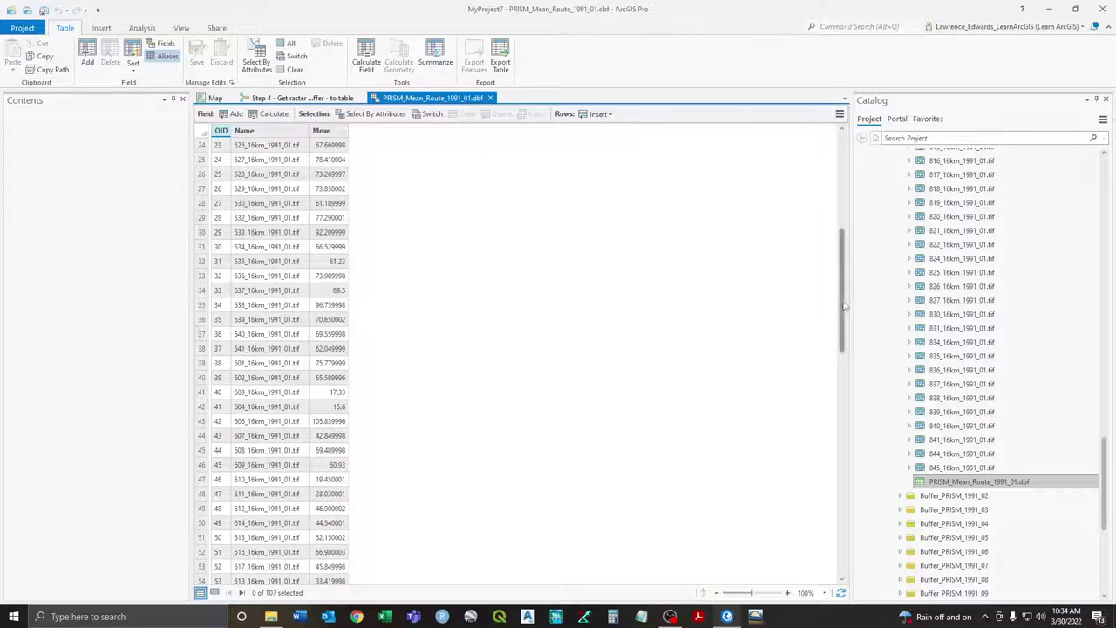
left_click_drag(842, 301, 830, 153)
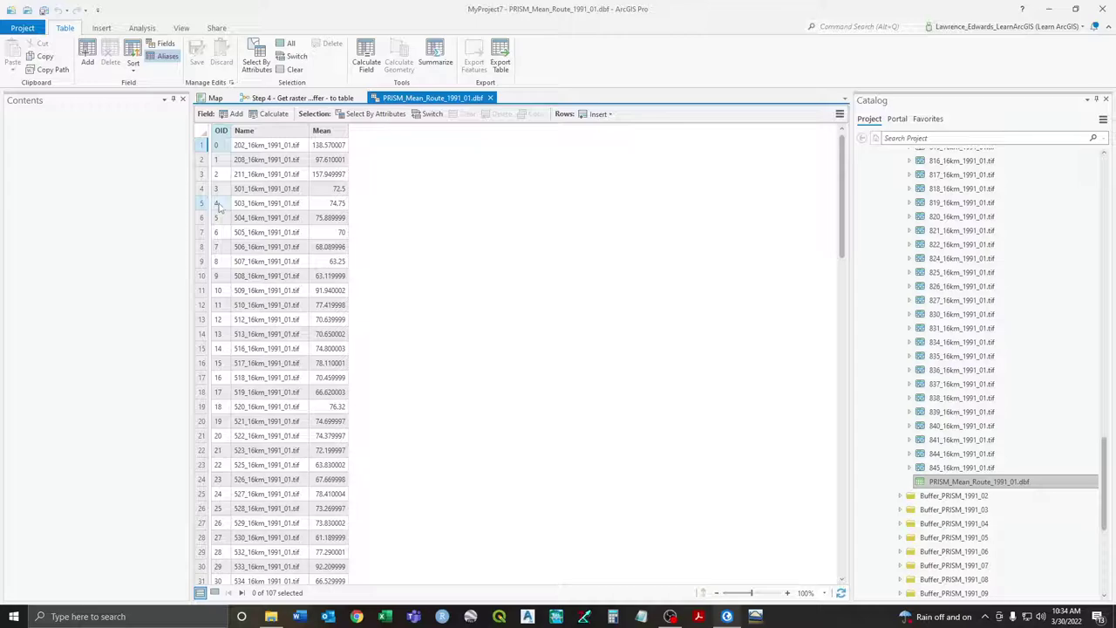
key("ctrl+a")
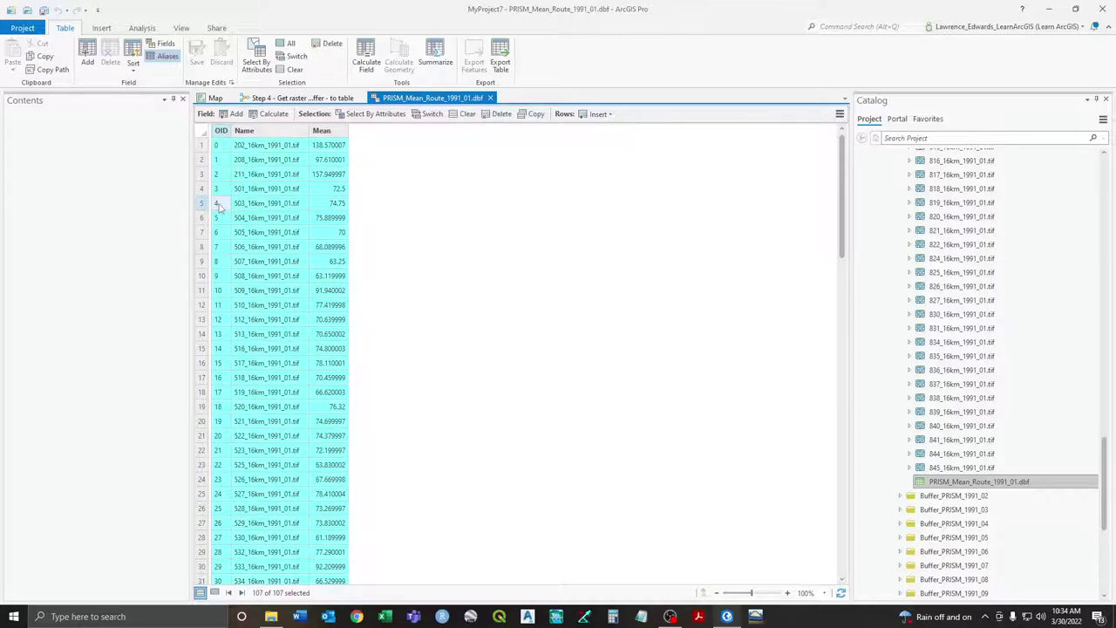
left_click(384, 616)
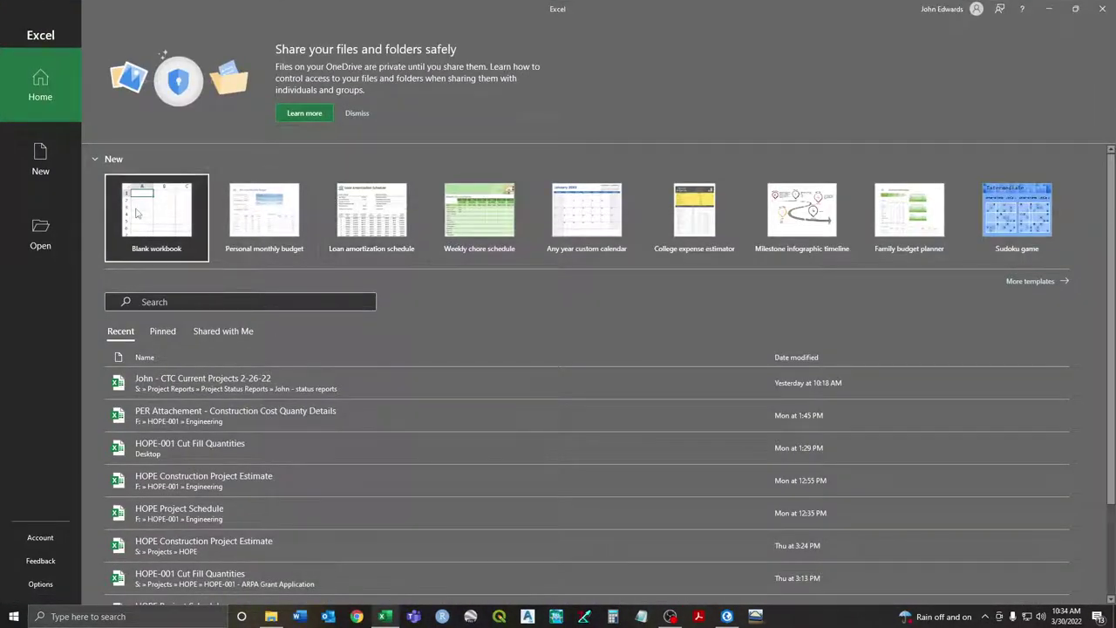
Start a blank Excel workbook and paste the copied table rows into cell A1
left_click(136, 212)
type("4")
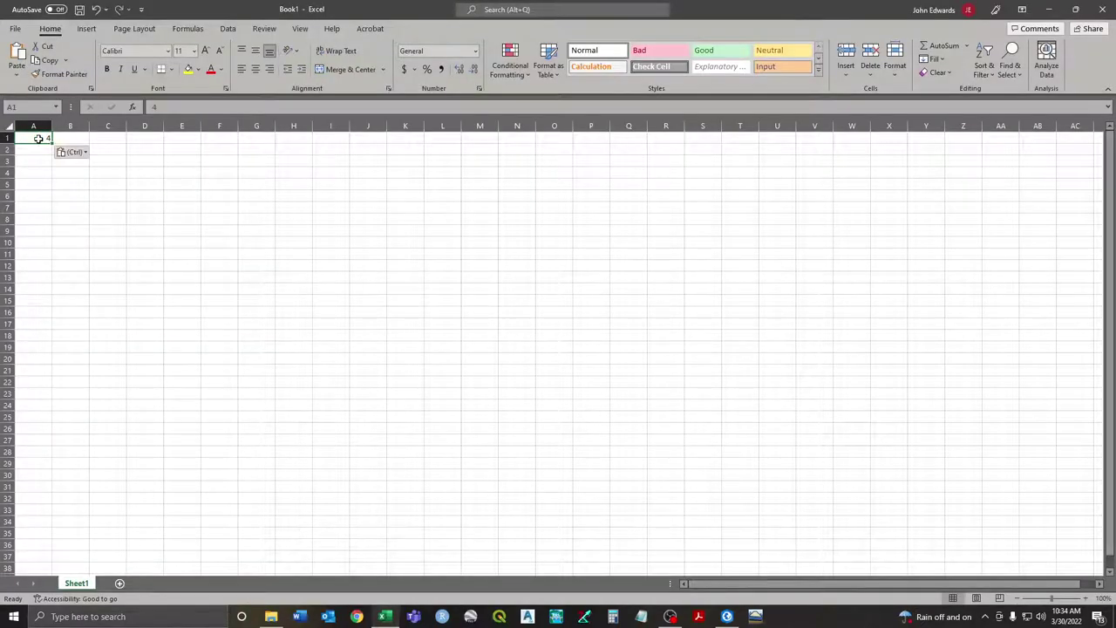
key("Escape")
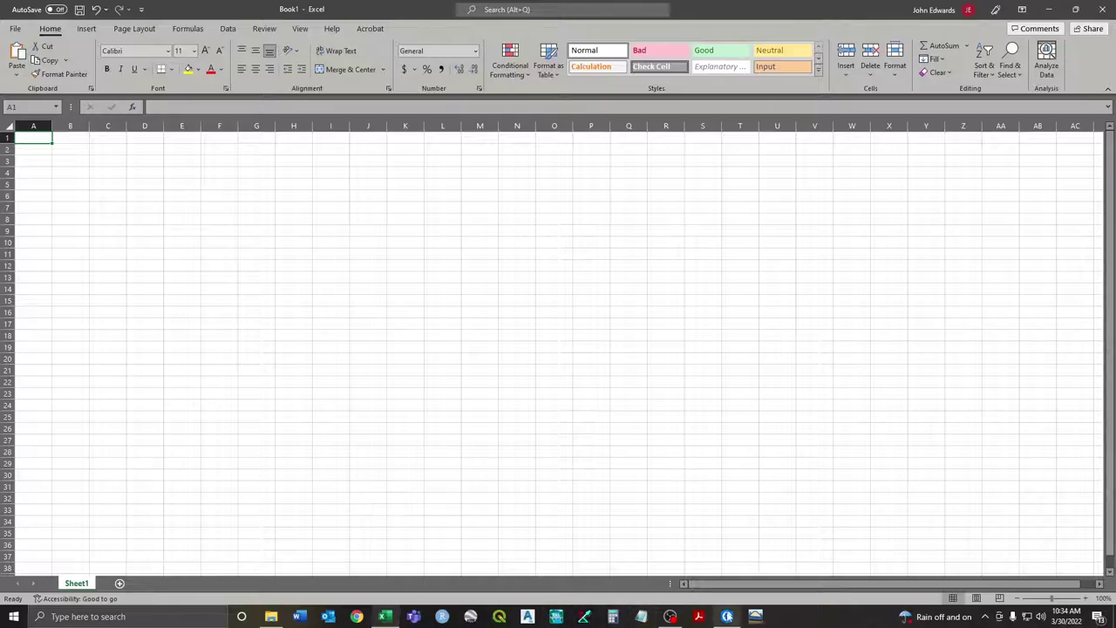
Recopy the selected rows from the ArcGIS table, paste into A1 again, then close Excel unsaved
left_click(726, 617)
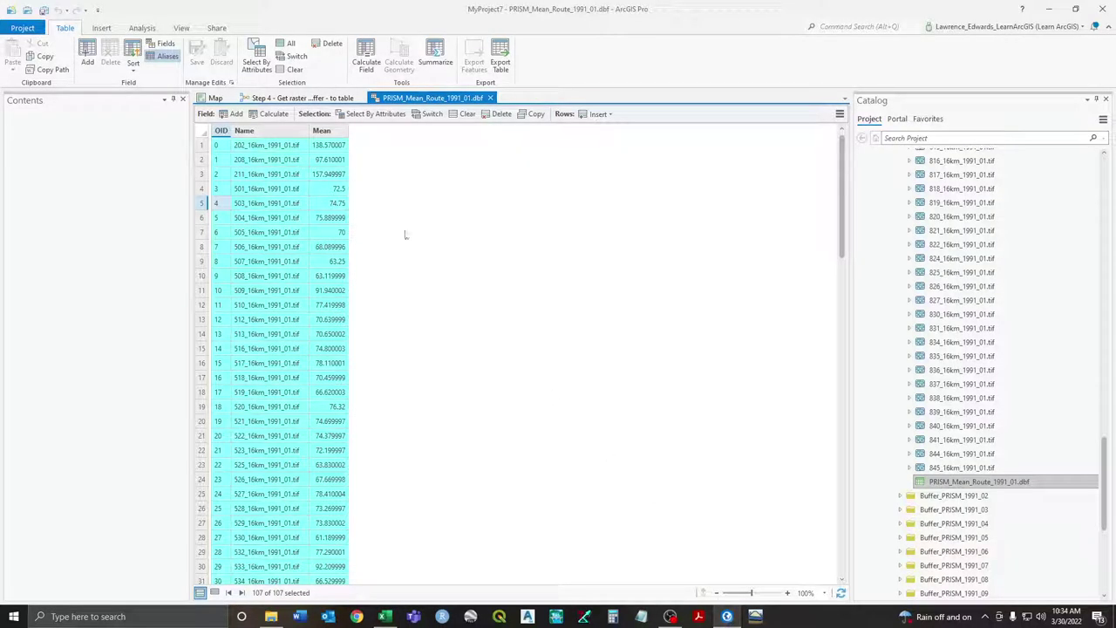
right_click(218, 161)
left_click(243, 165)
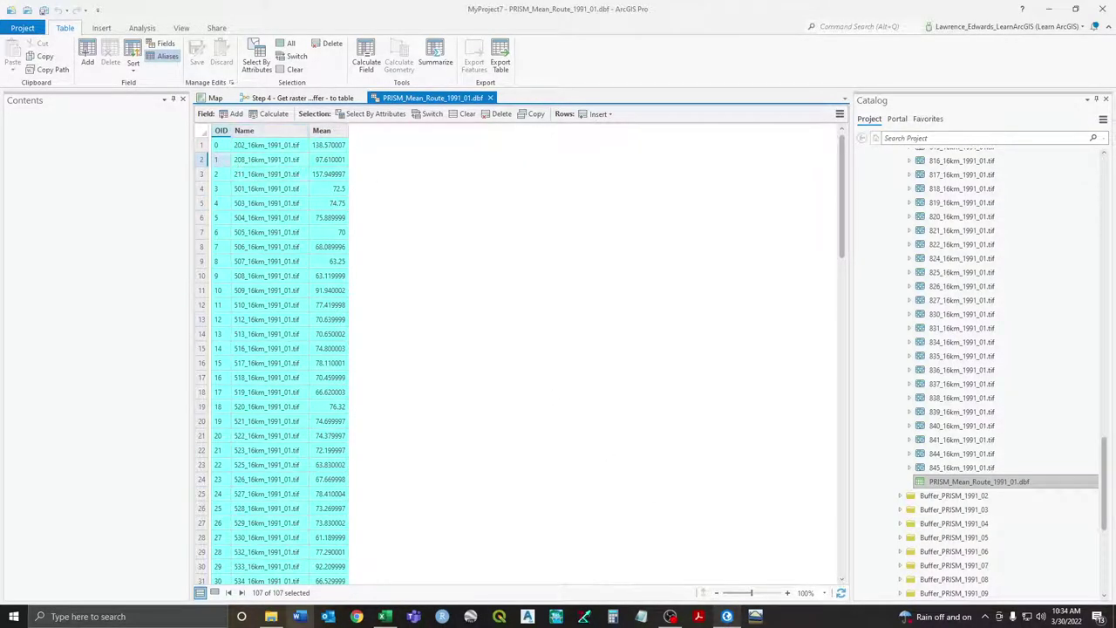
left_click(384, 616)
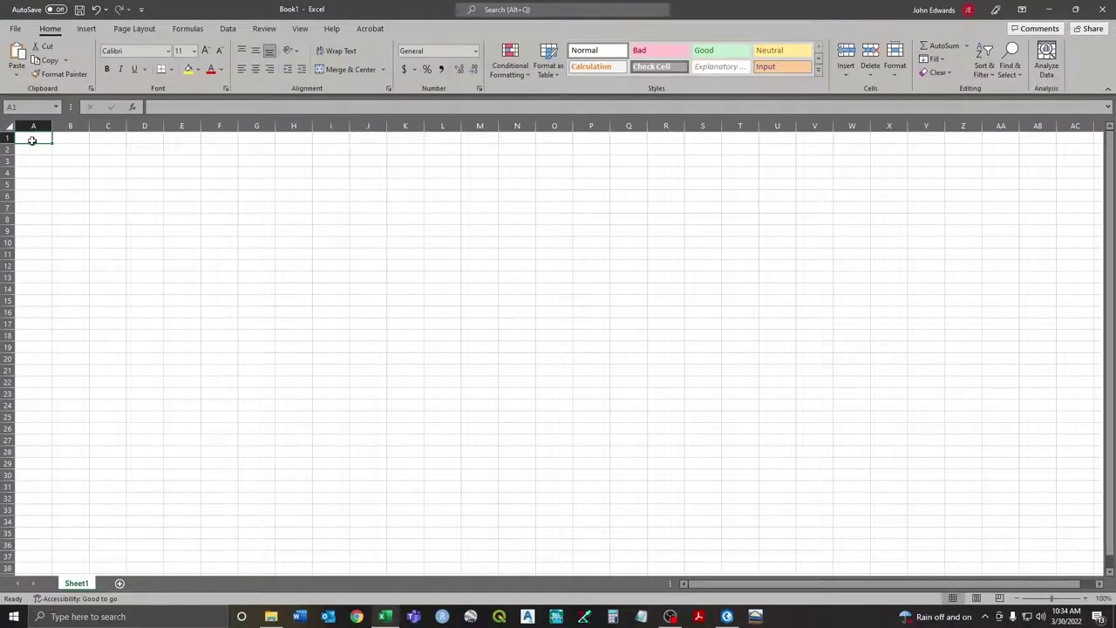
key("ctrl+v")
right_click(31, 138)
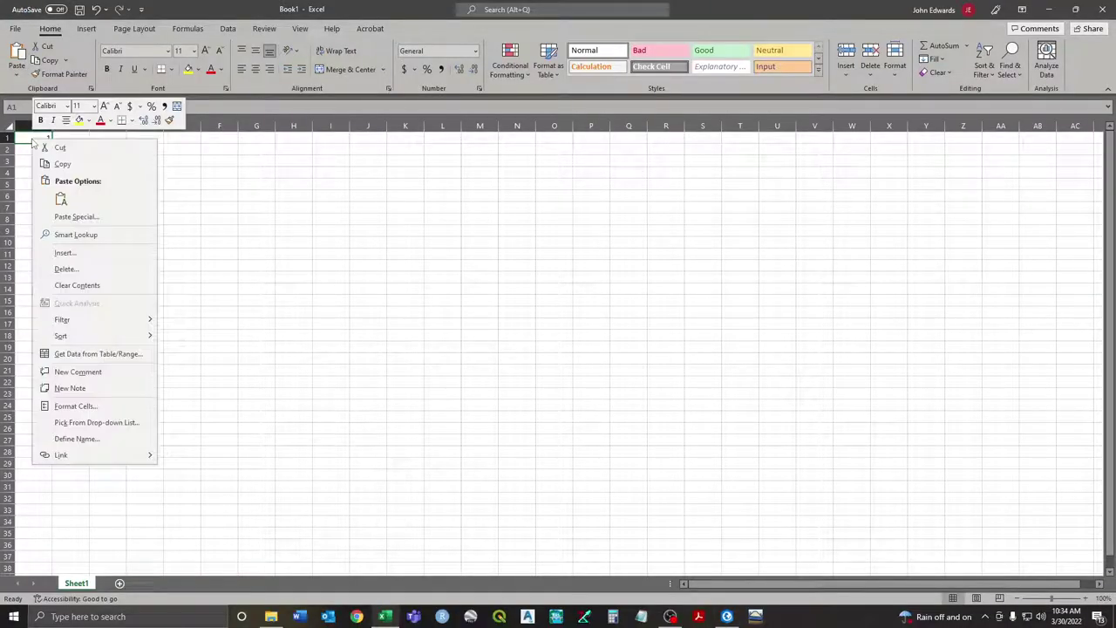
left_click(61, 200)
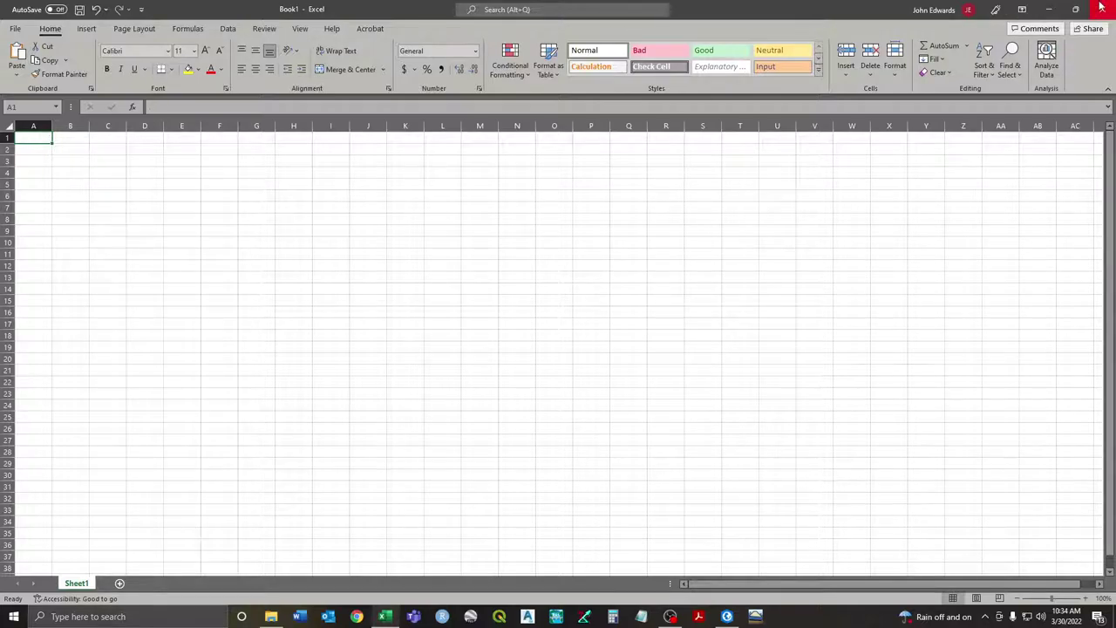
left_click(1100, 8)
left_click(784, 372)
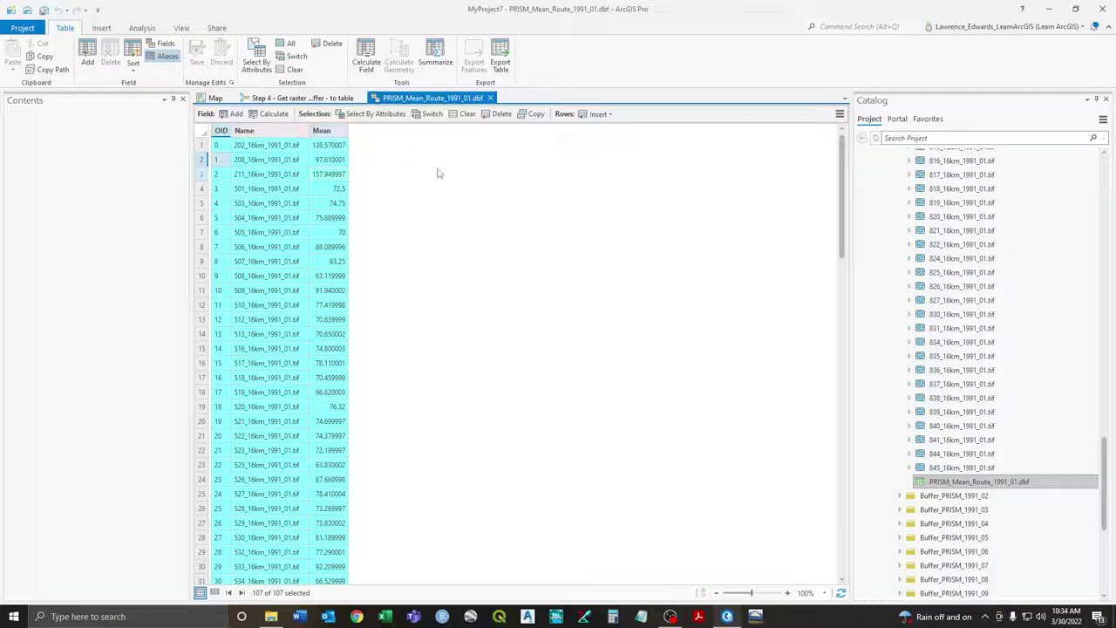
Reselect all 107 rows, retry pasting into a new workbook, discard it, and scroll to the table's end
left_click(201, 190)
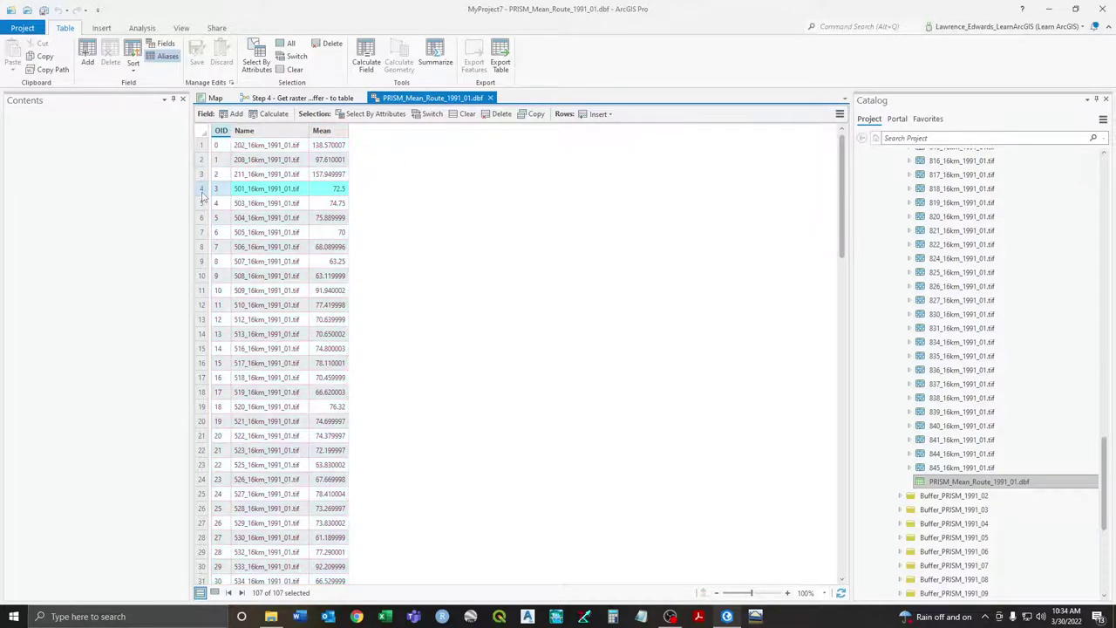
key("ctrl+a")
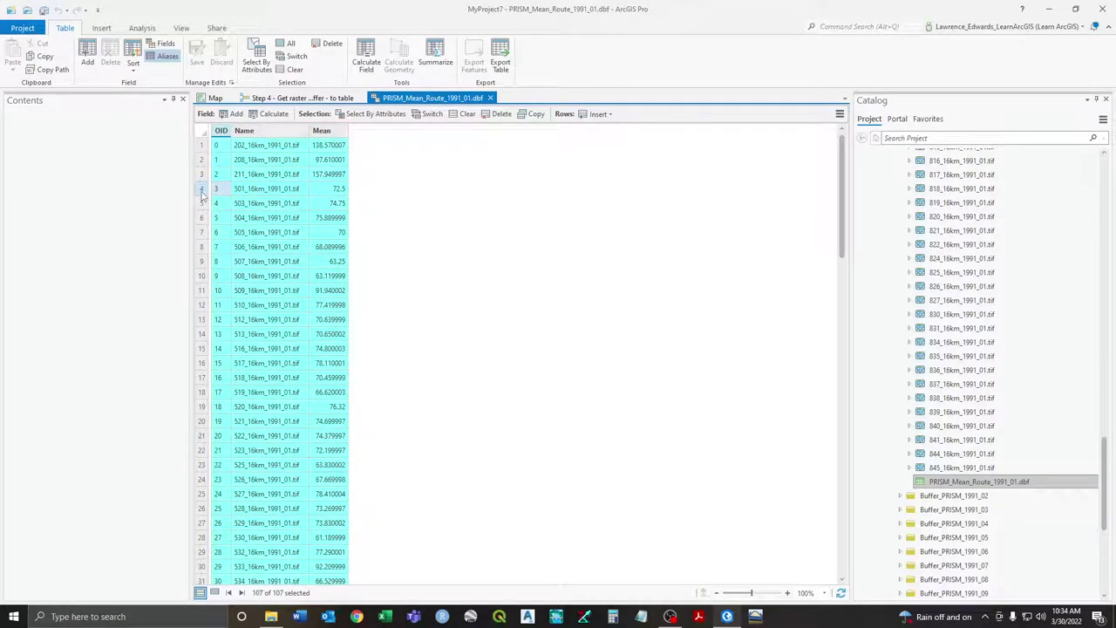
left_click(385, 616)
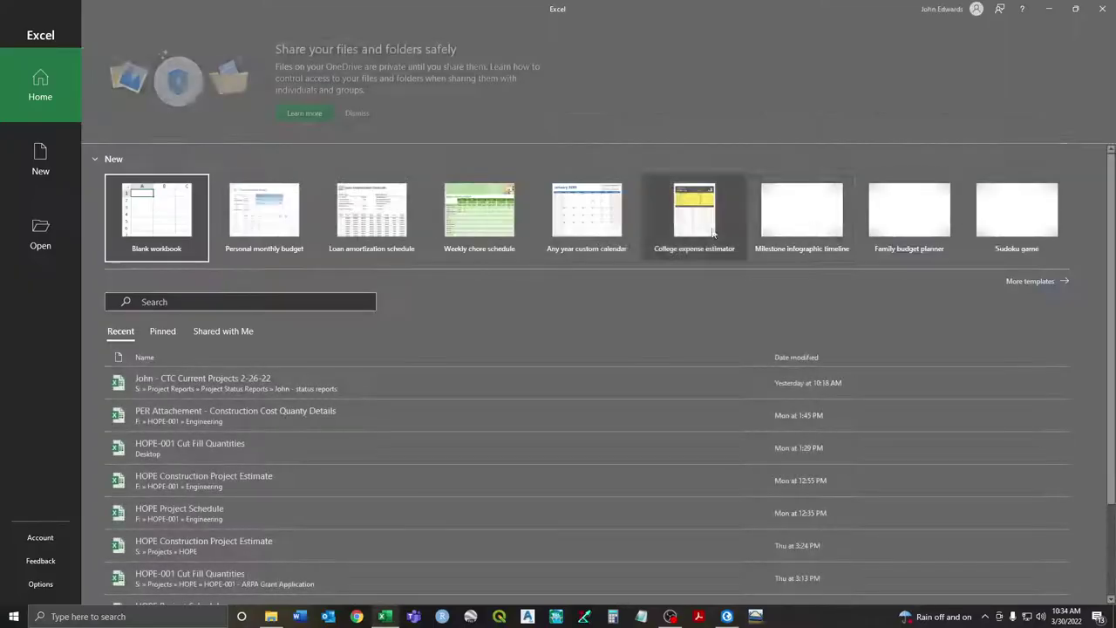
left_click(149, 215)
key("ctrl+v")
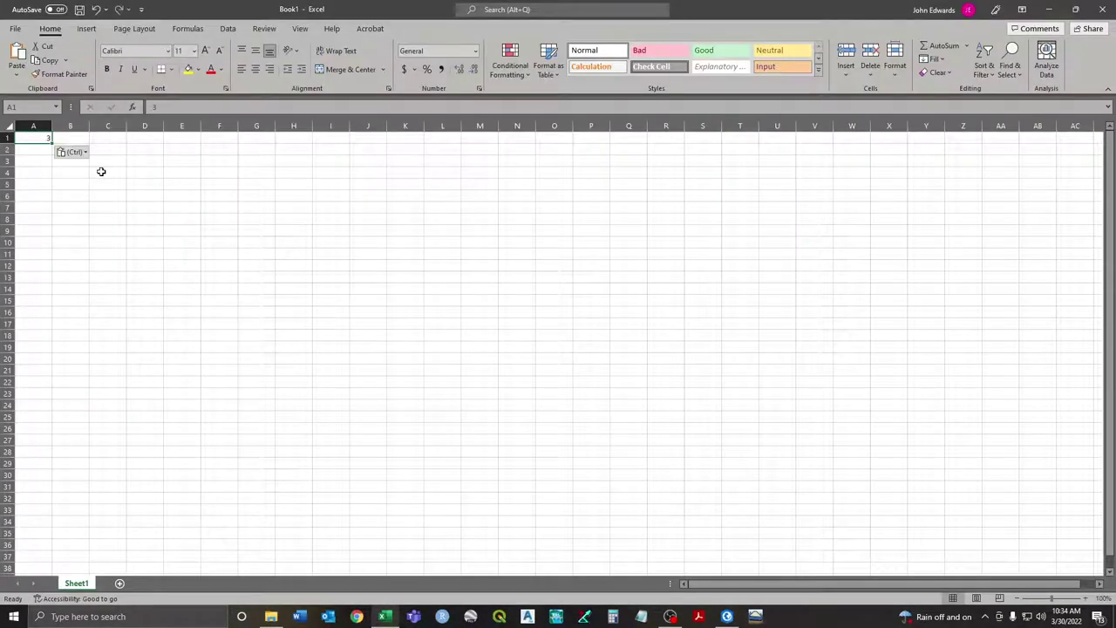
left_click(1098, 8)
left_click(786, 373)
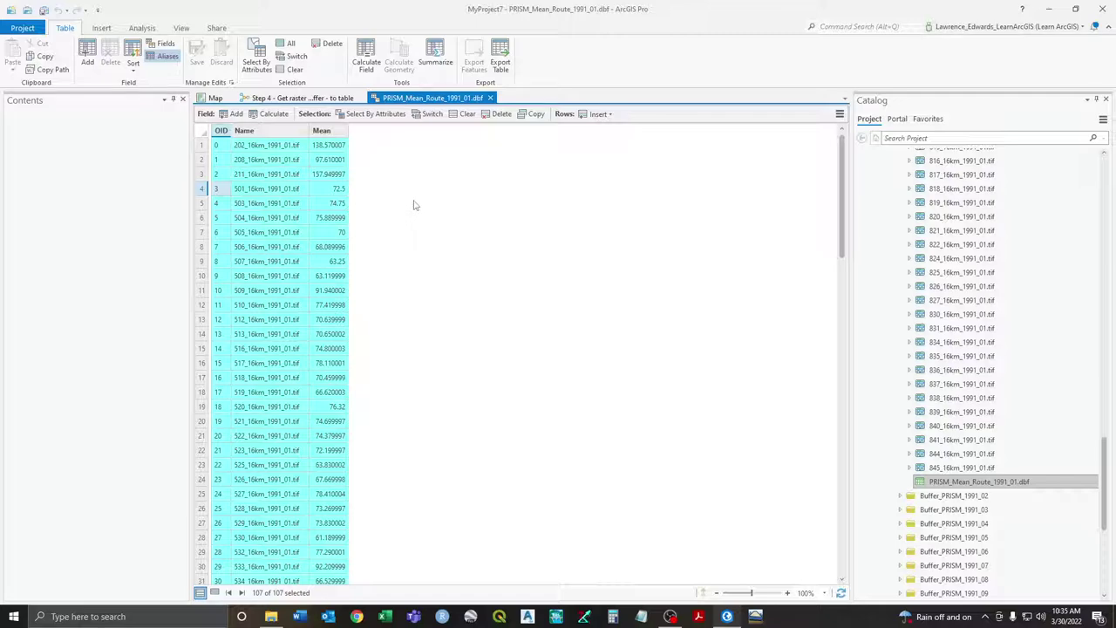
scroll(568, 288, "down", 12)
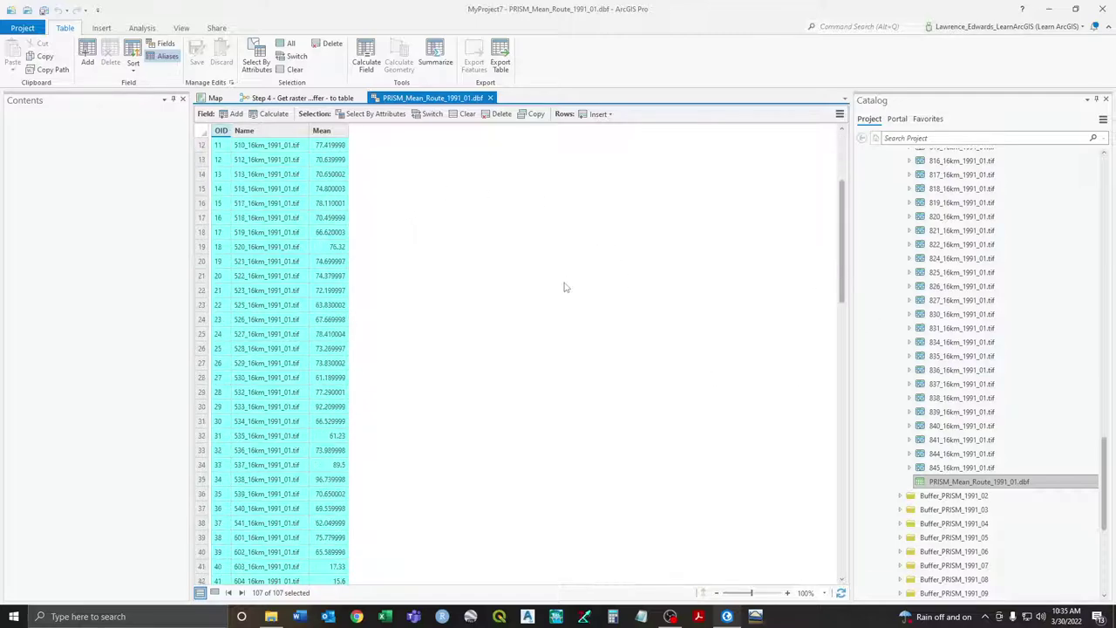
scroll(565, 284, "down", 14)
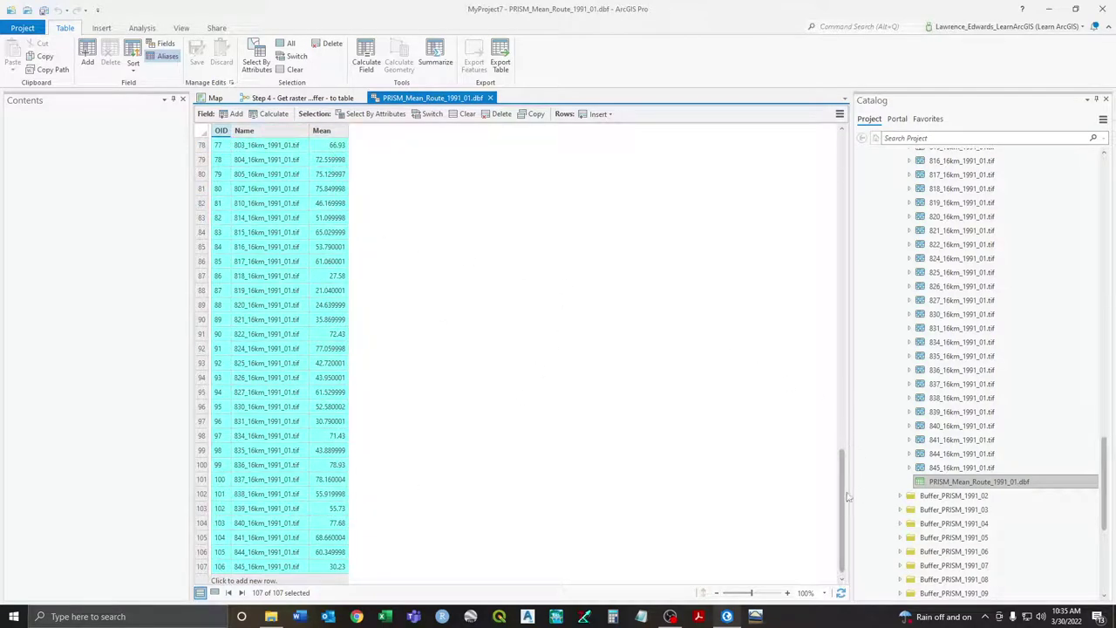
left_click_drag(843, 496, 837, 155)
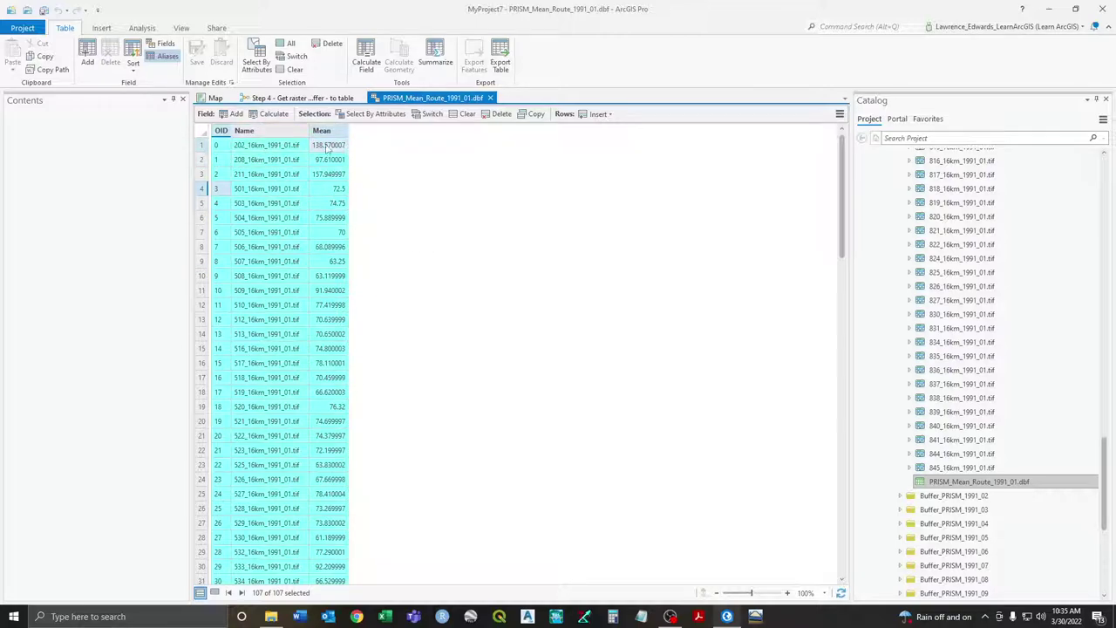
Close the mean table view, save the Step 4 model, and close its view
left_click(491, 99)
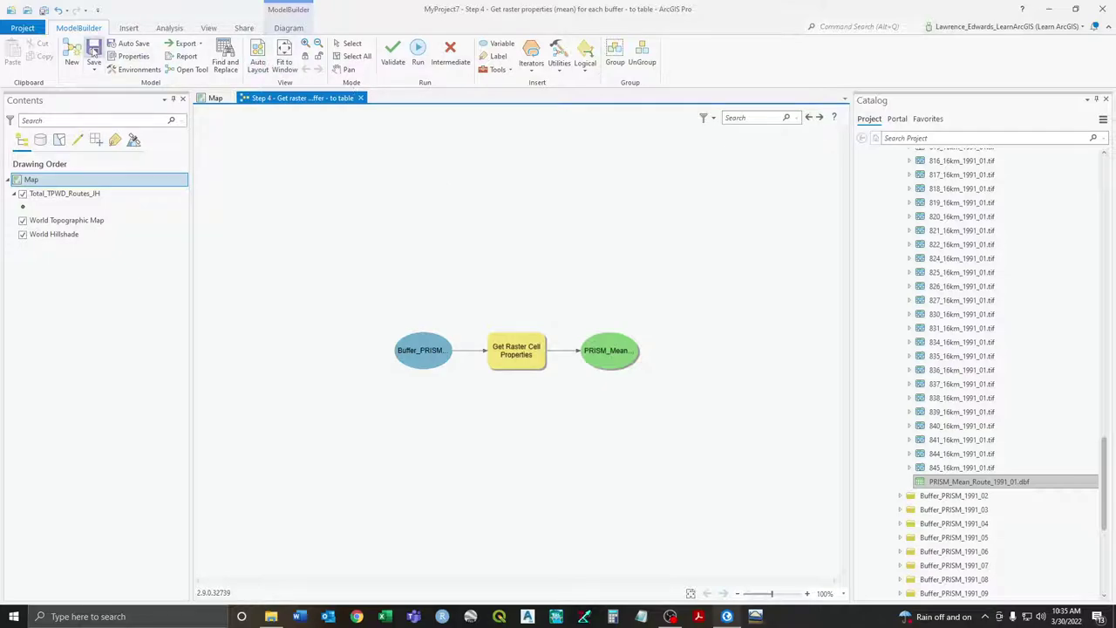
left_click(94, 52)
left_click(361, 97)
Collapse the Buffer_PRISM_1991_01 folder in the Catalog to reveal the Habitat_data.tbx models
scroll(520, 314, "down", 2)
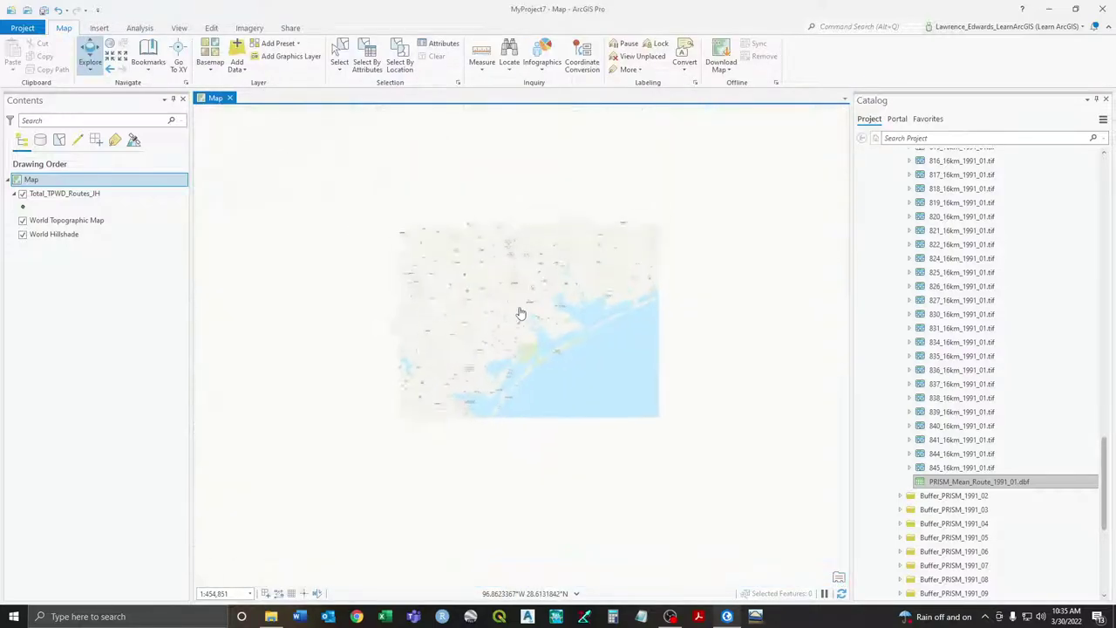
scroll(991, 390, "up", 4)
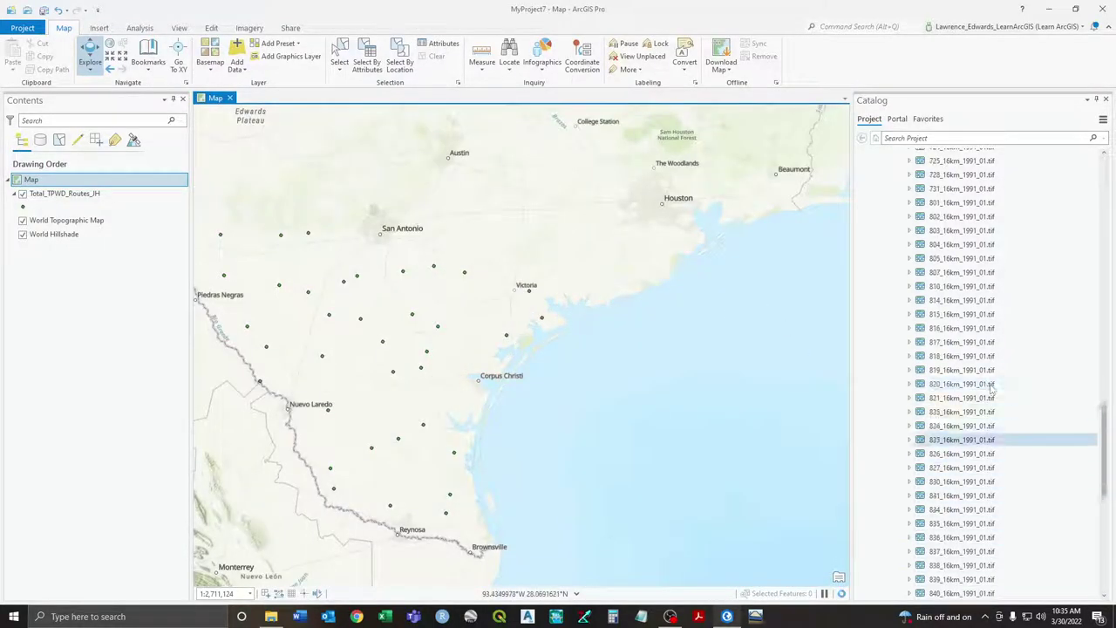
scroll(992, 390, "up", 10)
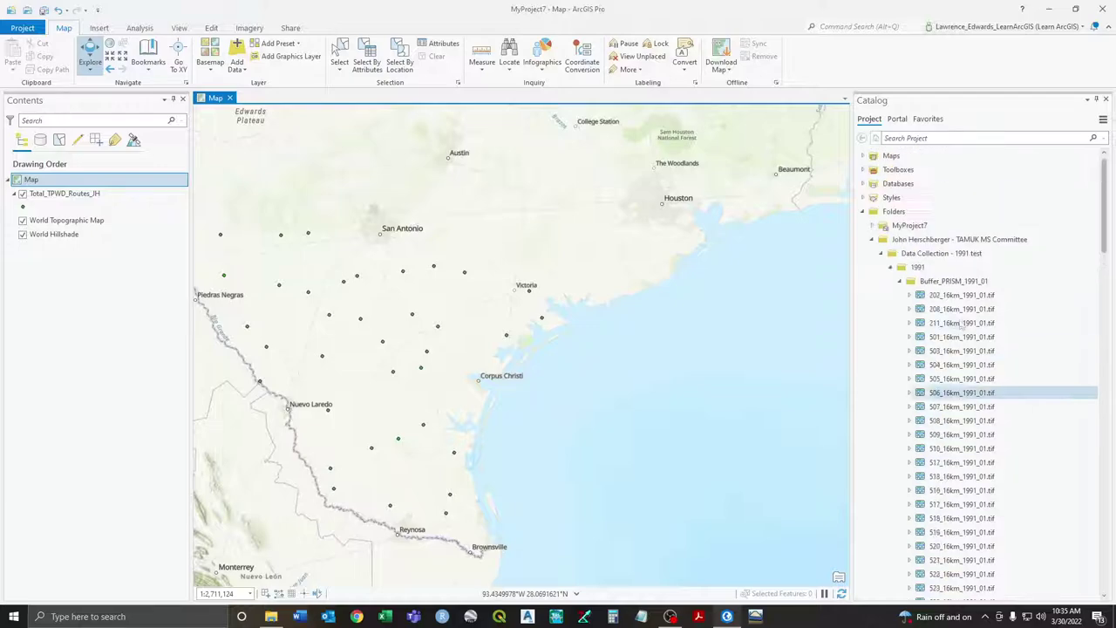
left_click(900, 281)
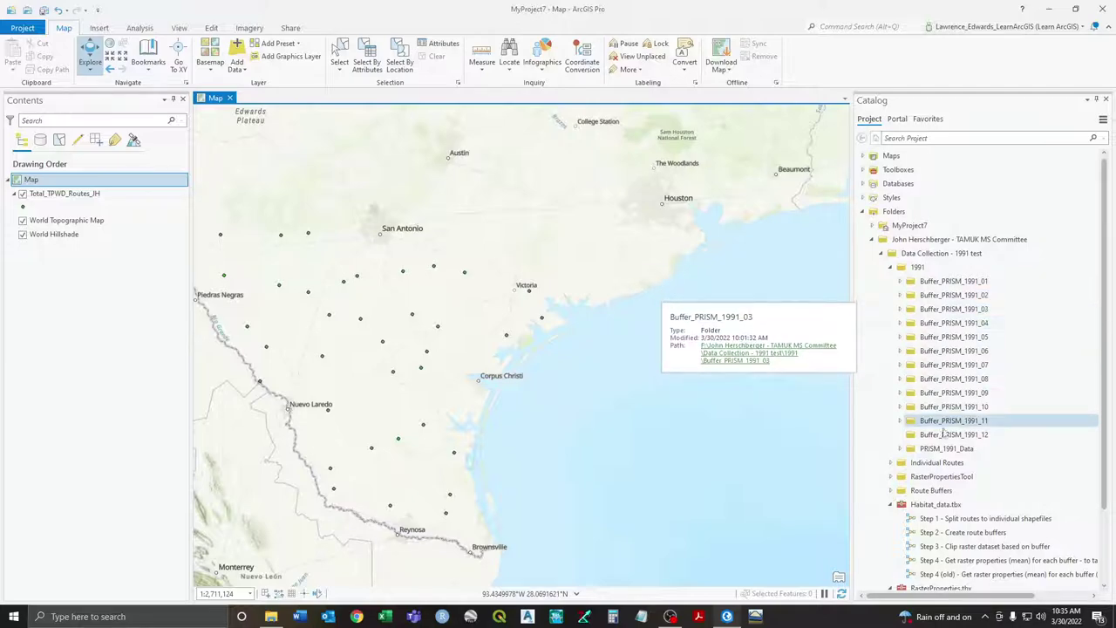
scroll(939, 410, "down", 1)
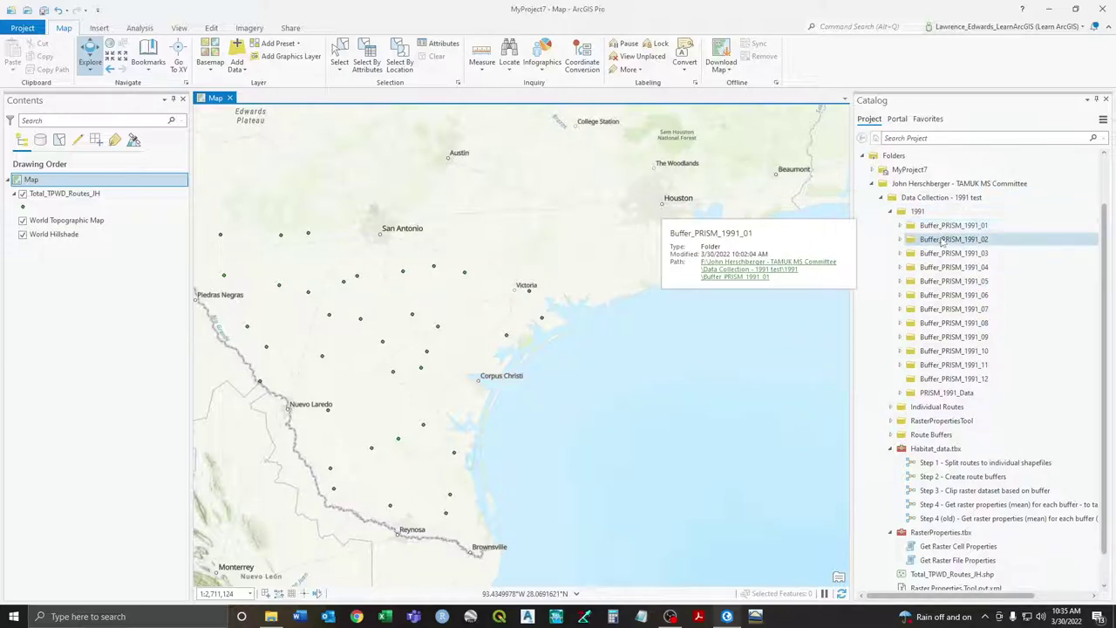
Open the Step 3 model for editing and bring up its Clip Raster parameters window
right_click(976, 491)
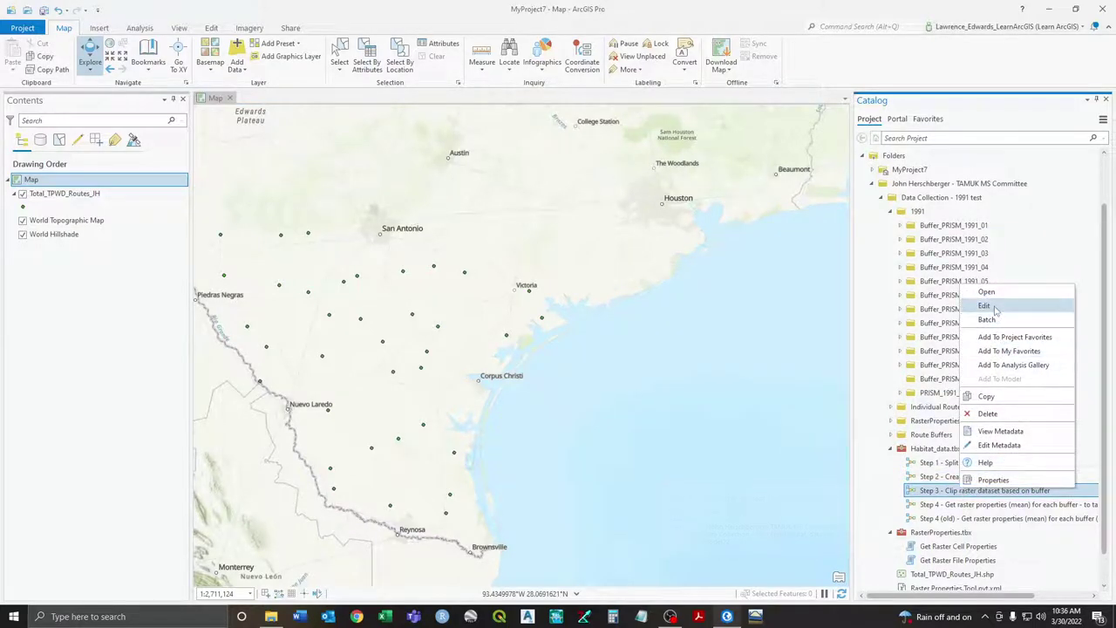
left_click(985, 305)
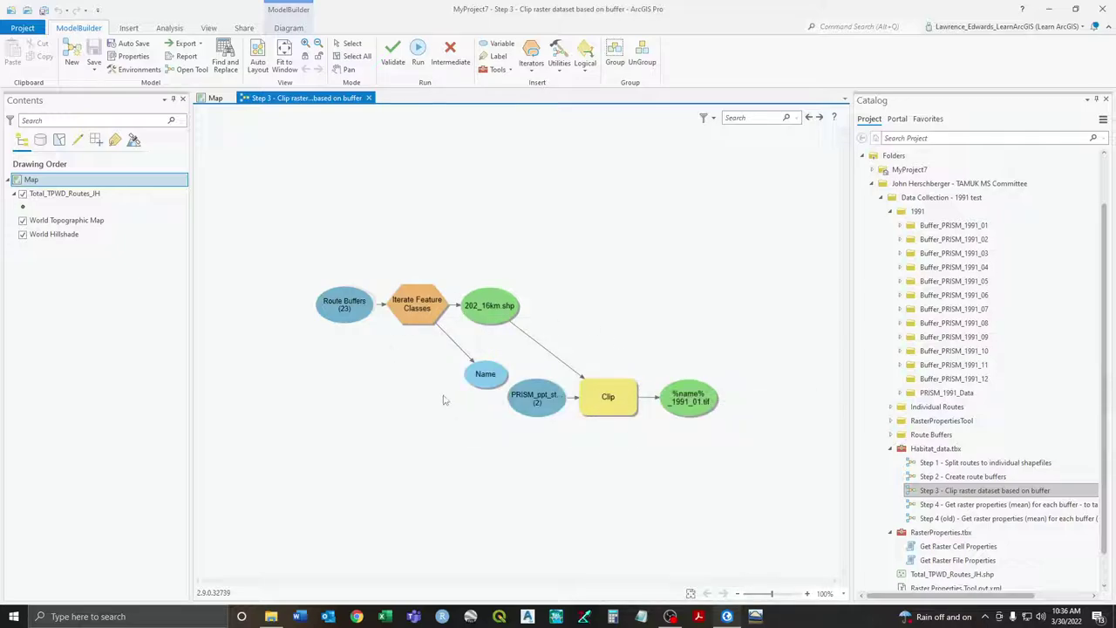
mouse_move(420, 307)
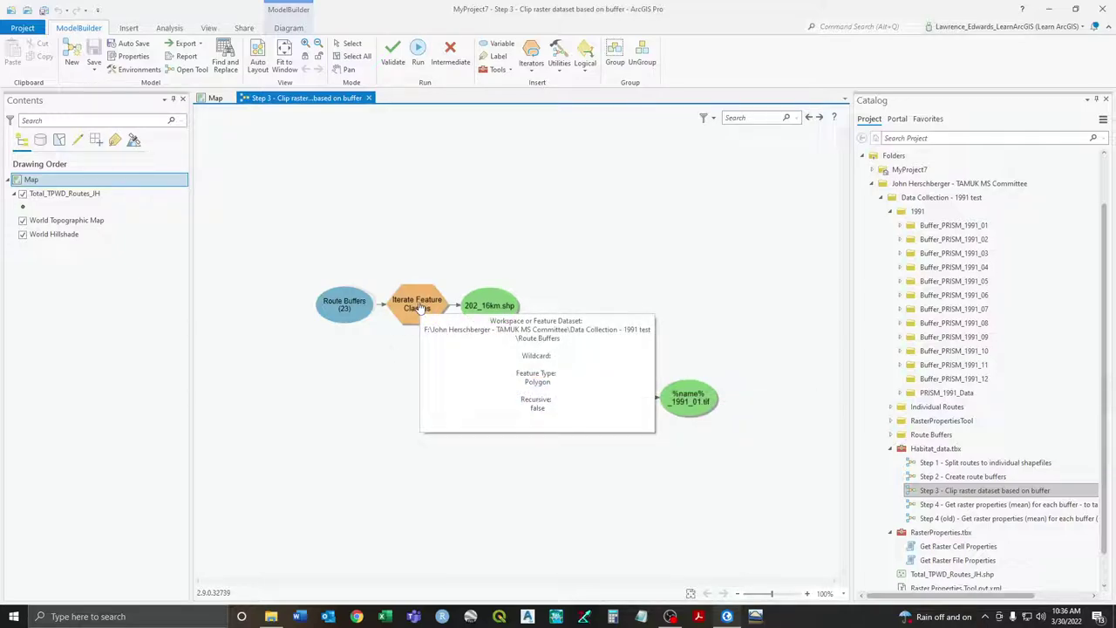
mouse_move(350, 313)
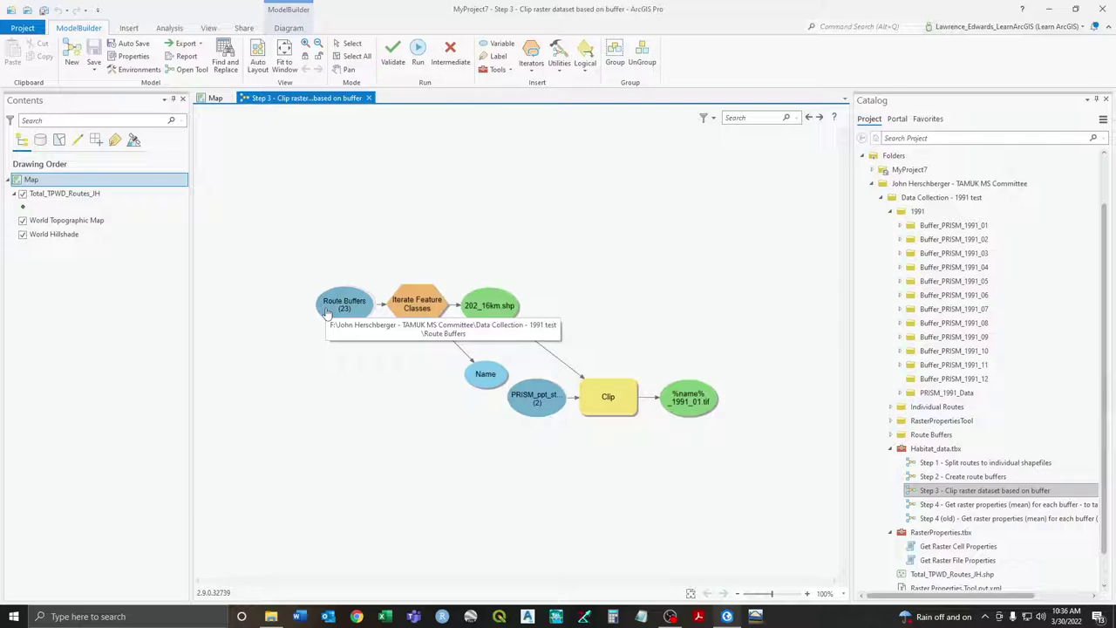
mouse_move(613, 406)
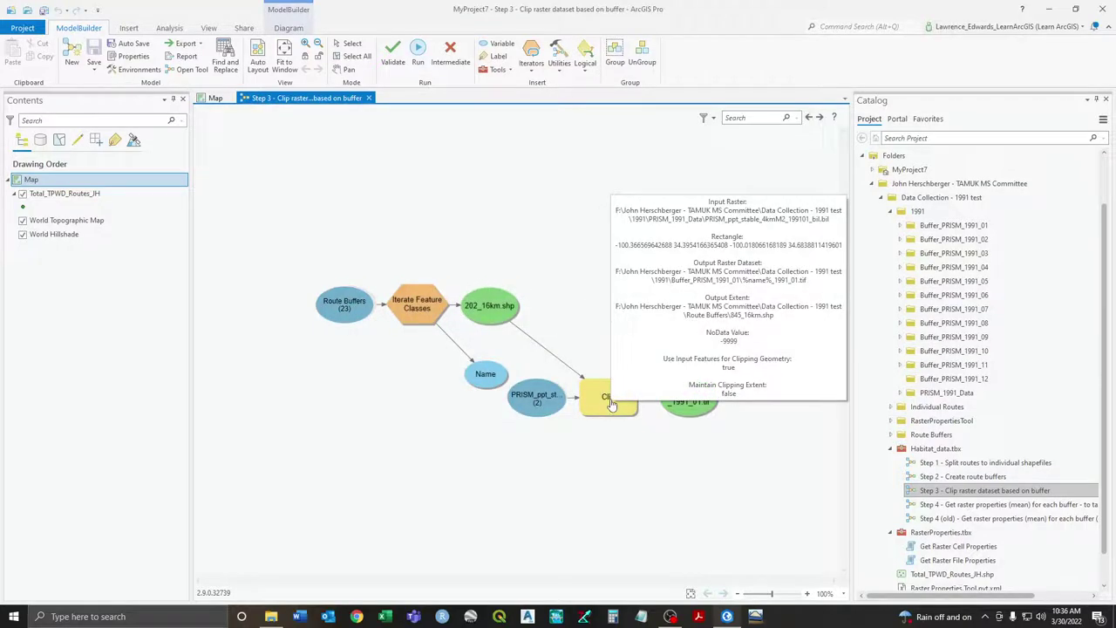
right_click(611, 401)
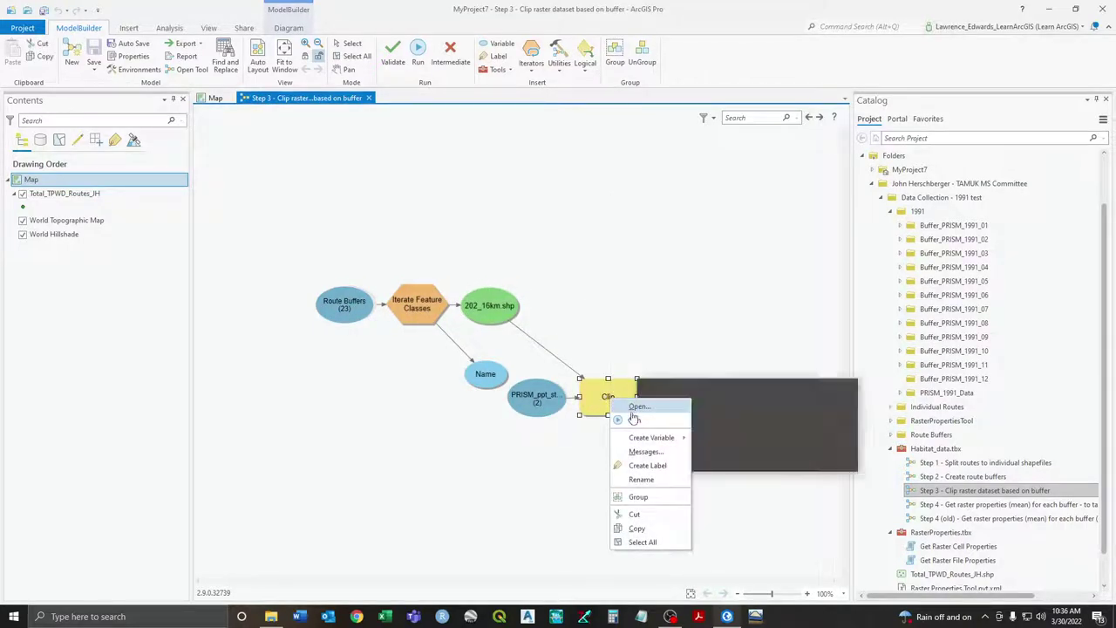
left_click(637, 408)
left_click_drag(676, 384, 646, 165)
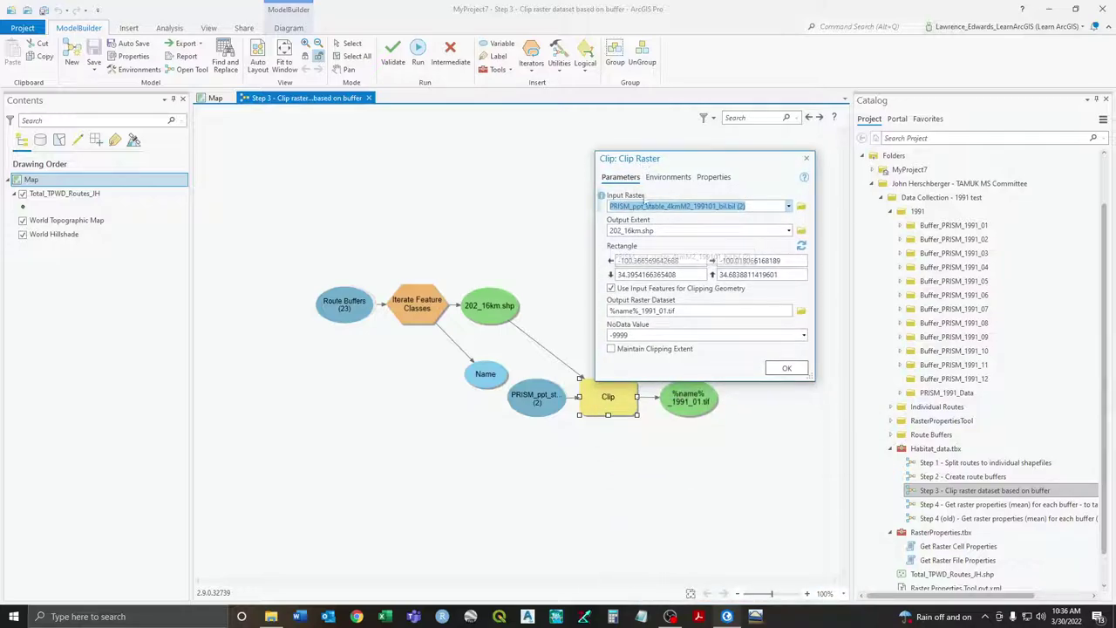
Set the Clip input raster to PRISM_ppt_stable_4kmM2_199102_bil.bil from PRISM_1991_Data
left_click(801, 206)
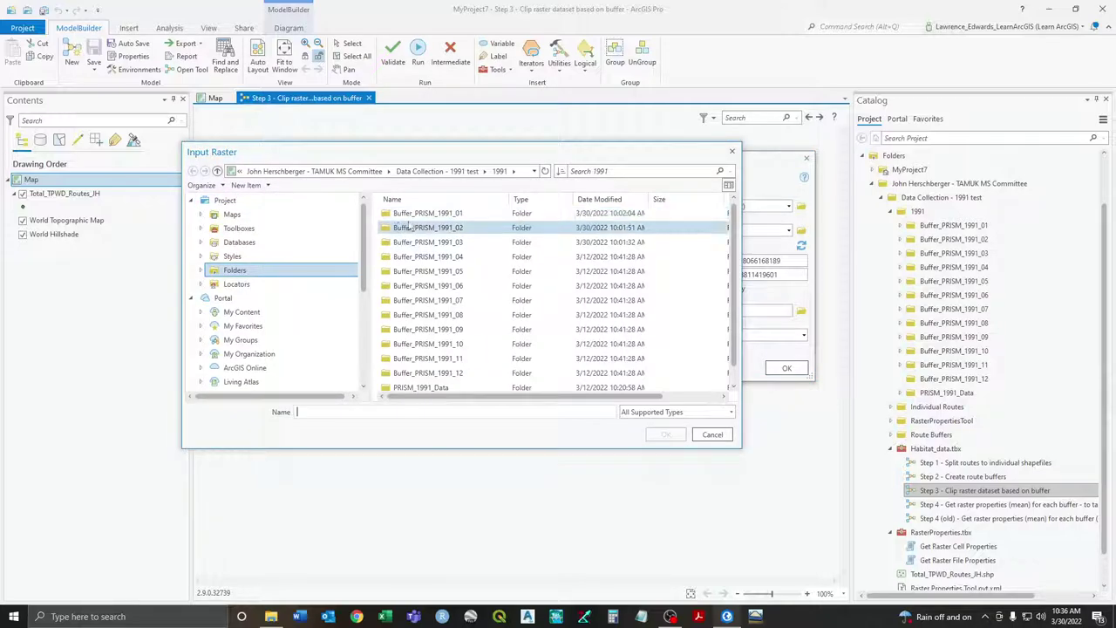
double_click(427, 387)
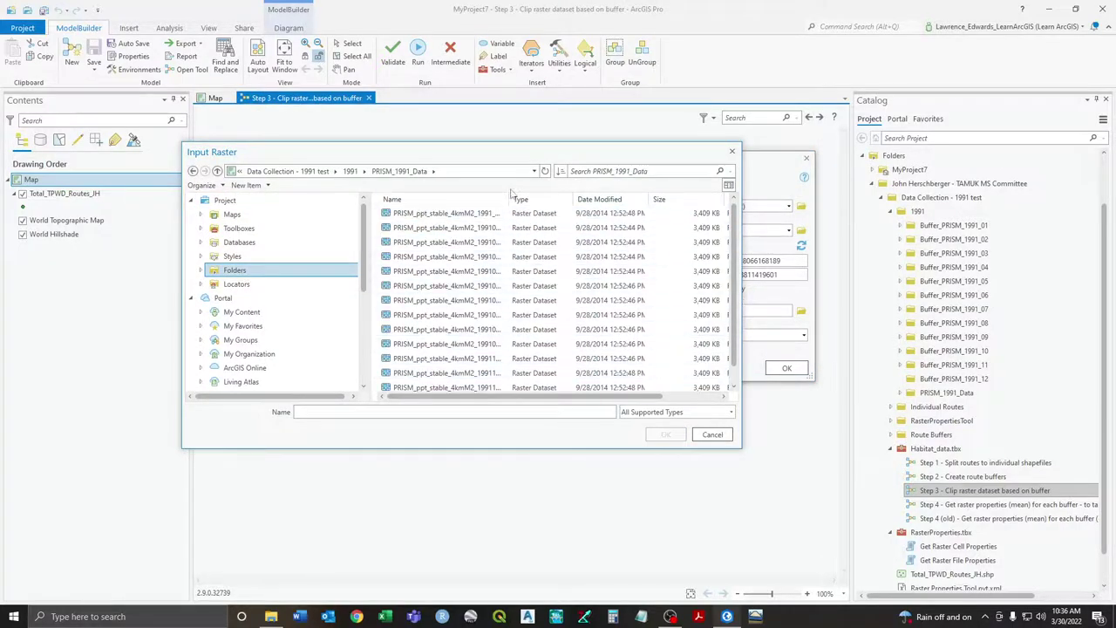
left_click_drag(512, 194, 529, 195)
left_click(490, 242)
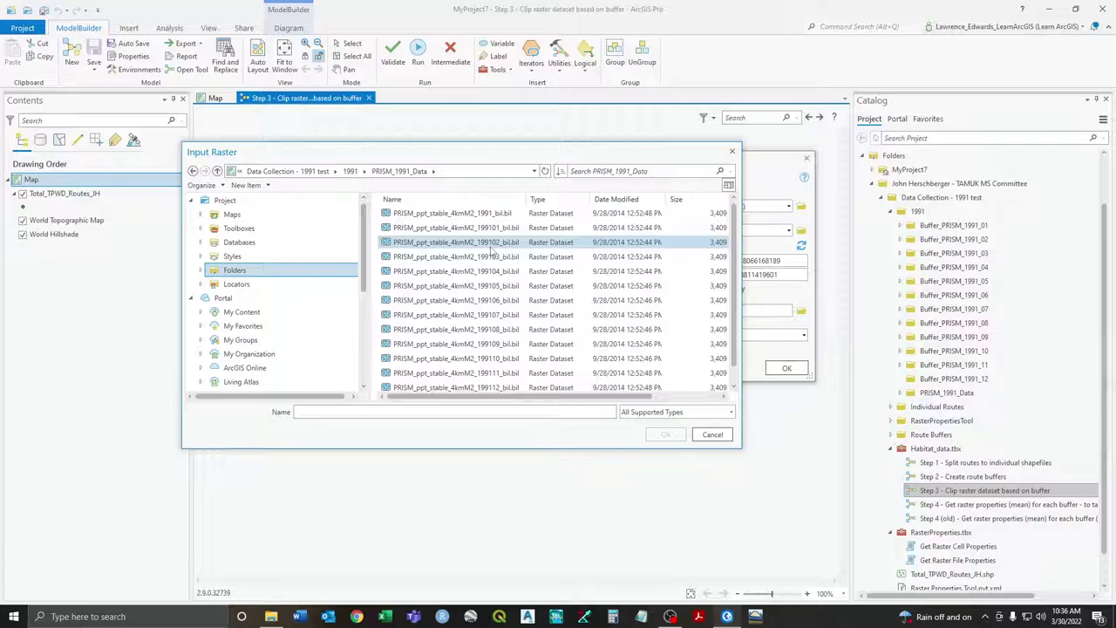
left_click(661, 435)
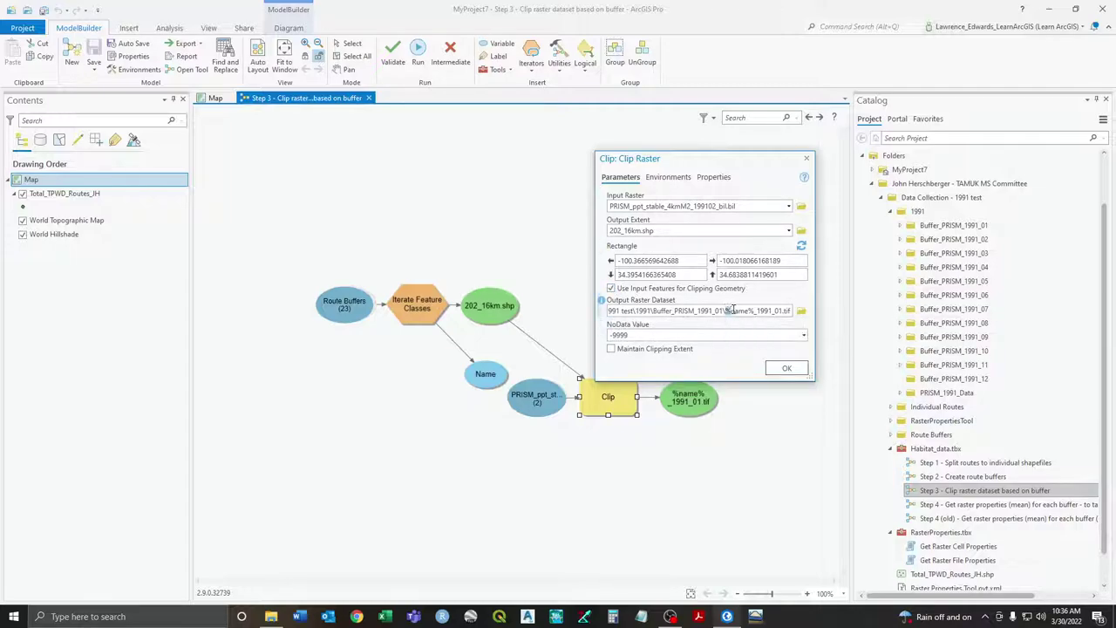
Save the clip output as %name%_1991_02.tif in the Buffer_PRISM_1991_02 folder
left_click_drag(726, 311, 795, 314)
key("ctrl+c")
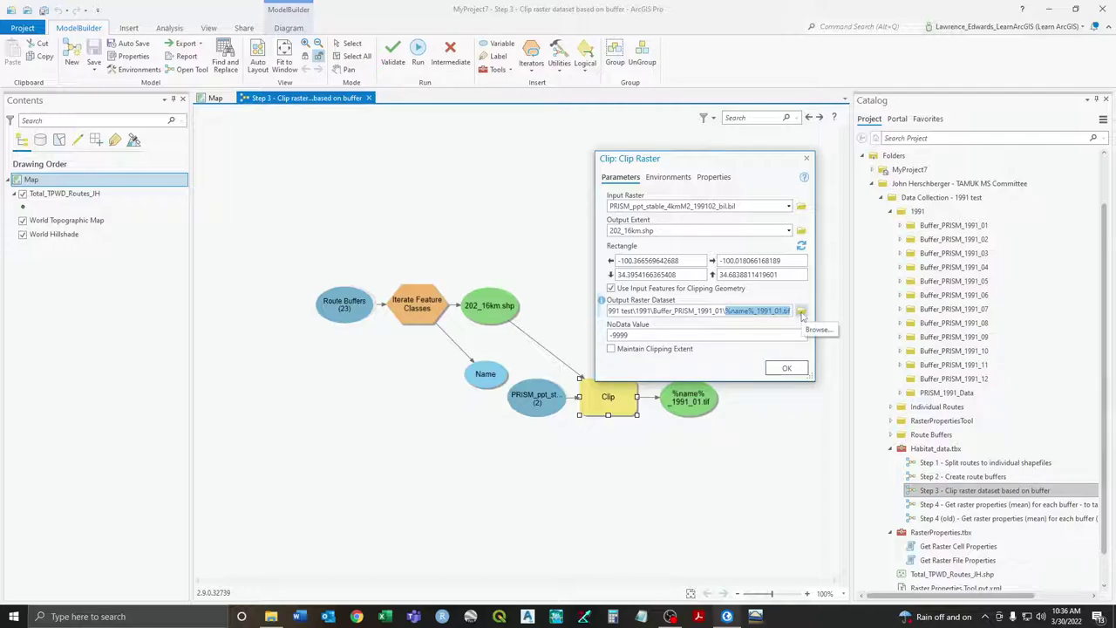
left_click(800, 311)
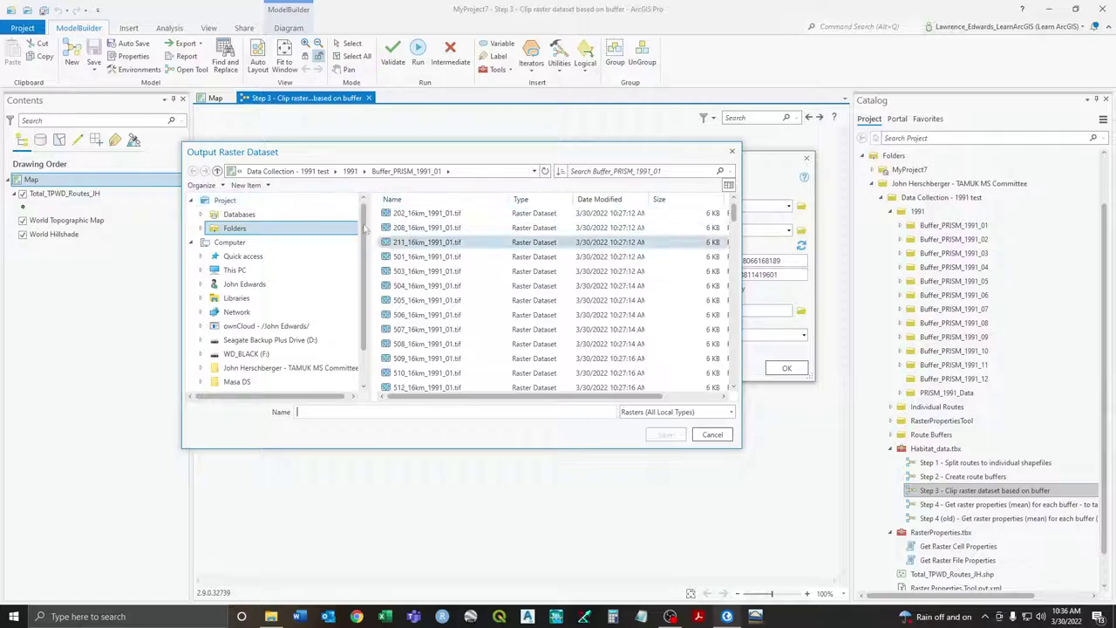
left_click(217, 171)
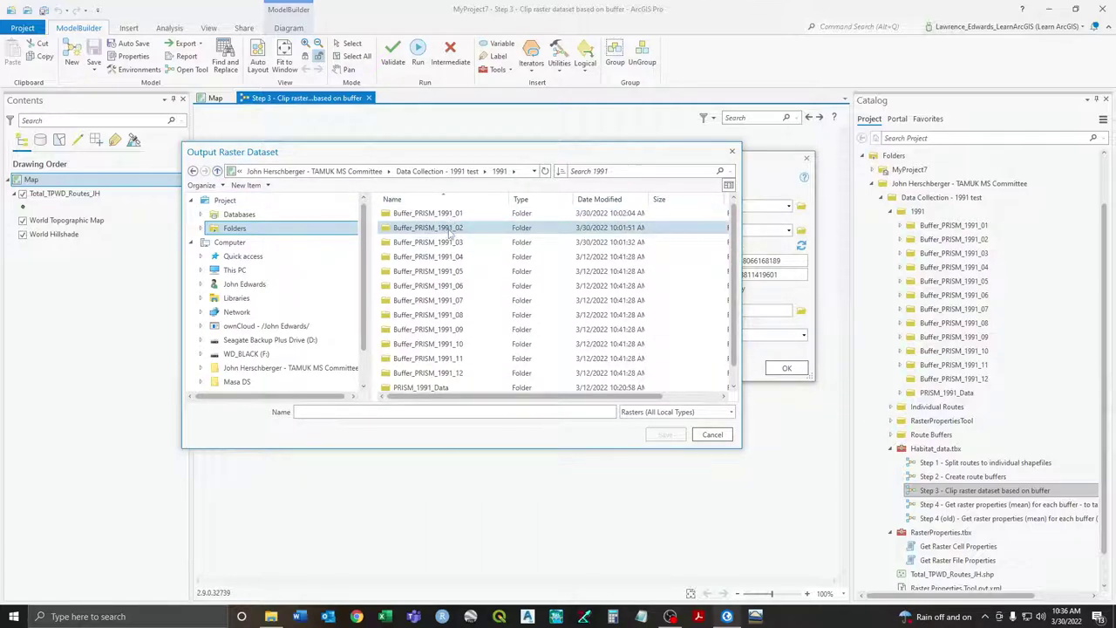
double_click(454, 230)
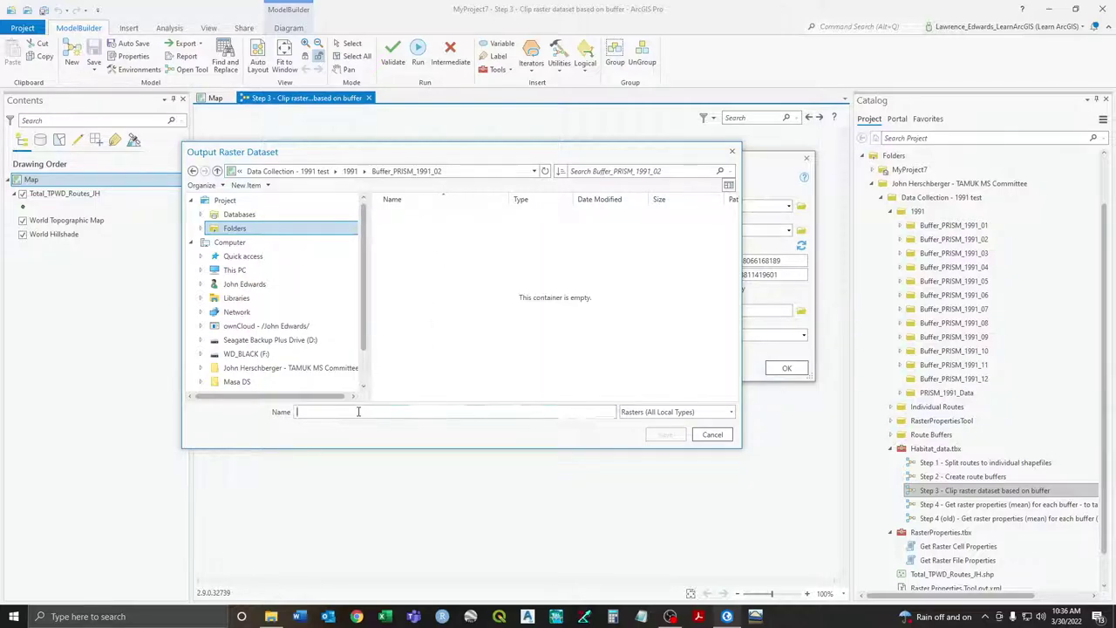
left_click(357, 412)
key("ctrl+v")
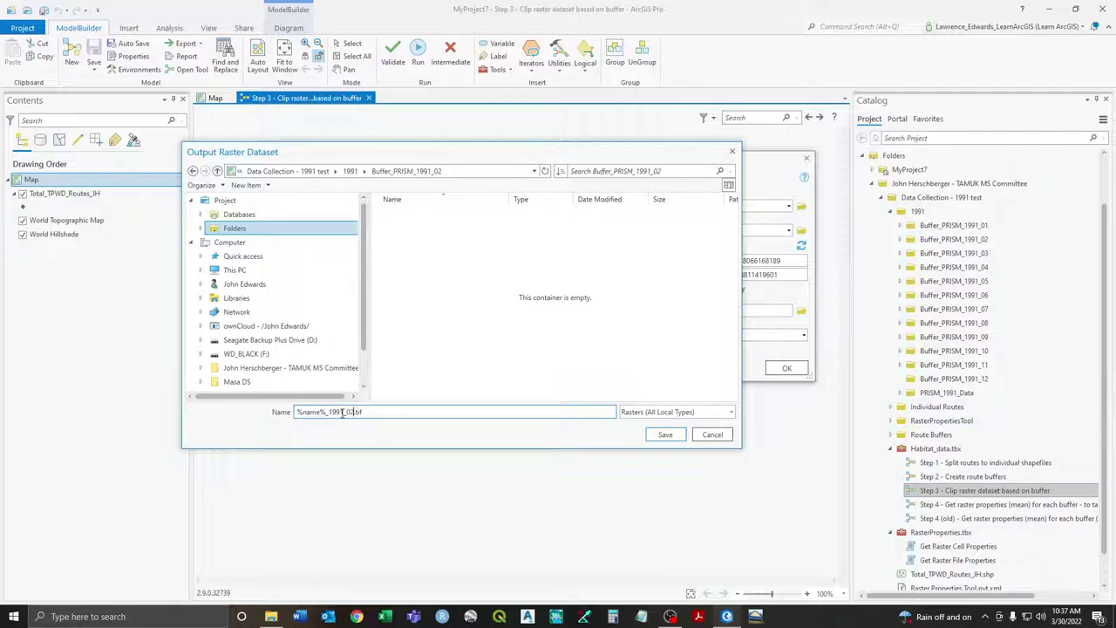
left_click(665, 435)
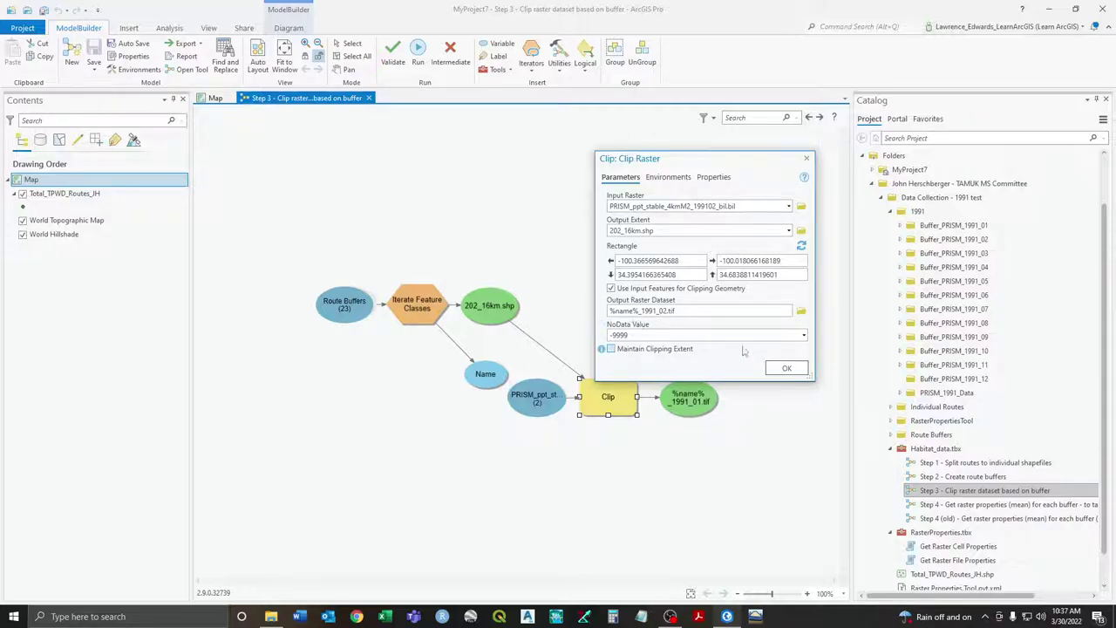
Apply the Clip settings, move the PRISM node off Name, then validate and run the Step 3 model
left_click(785, 368)
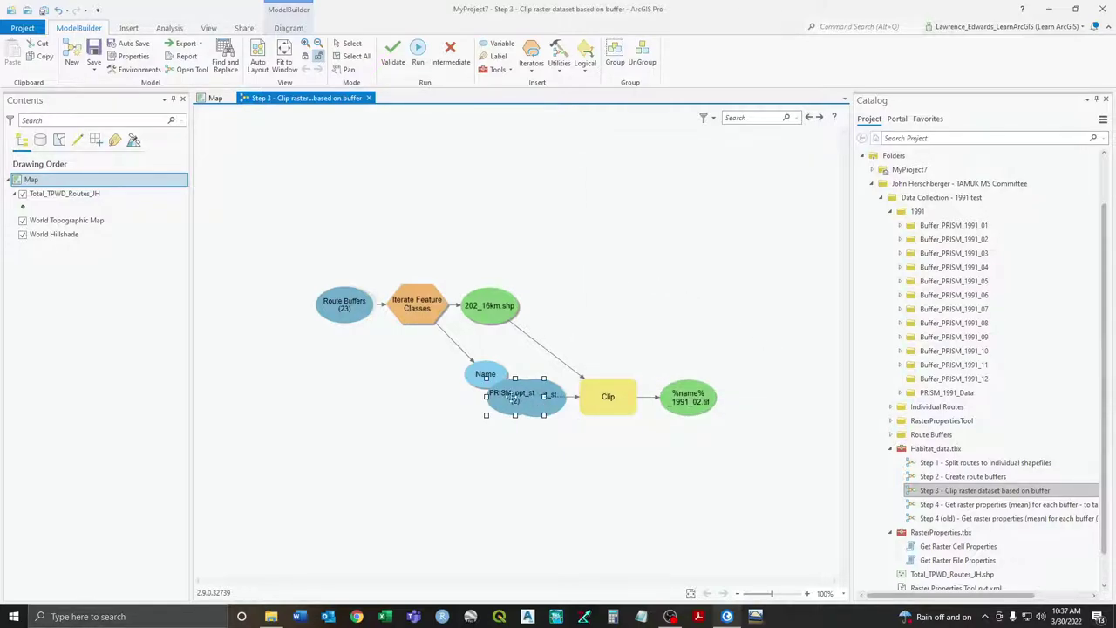
mouse_move(517, 402)
left_mouse_down()
mouse_move(539, 403)
mouse_move(498, 441)
mouse_move(535, 398)
left_mouse_up()
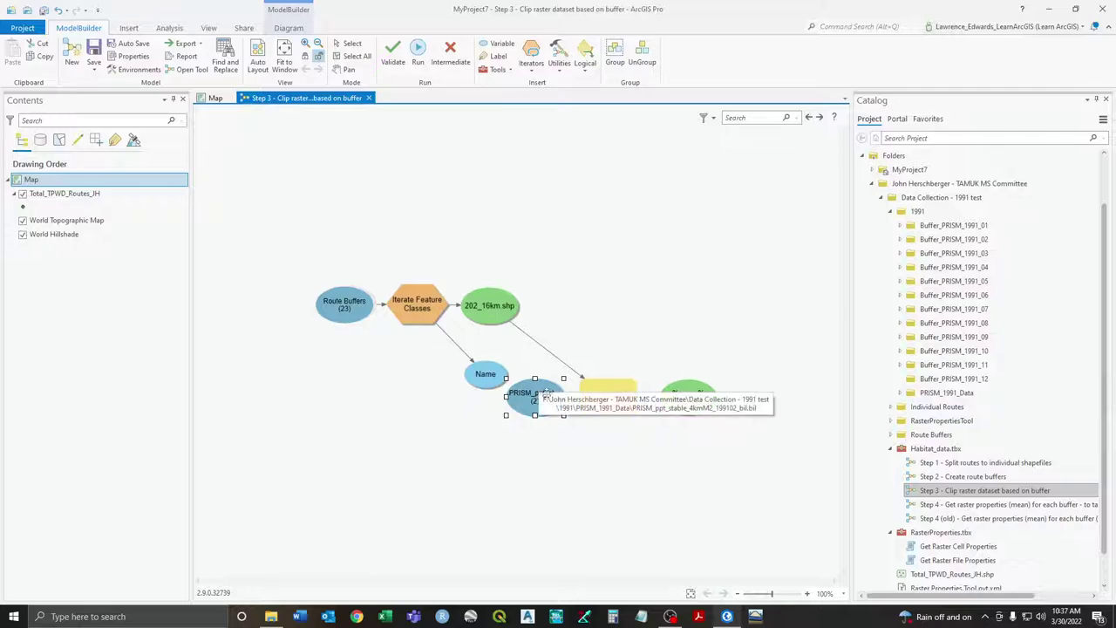
left_click(593, 232)
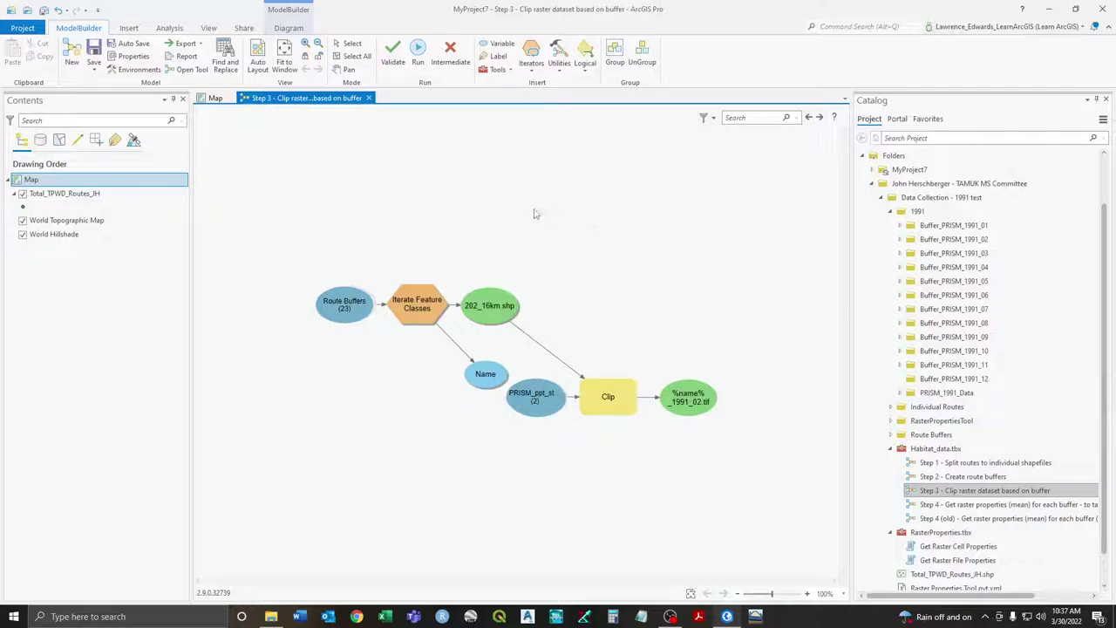
left_click(395, 61)
left_click(418, 61)
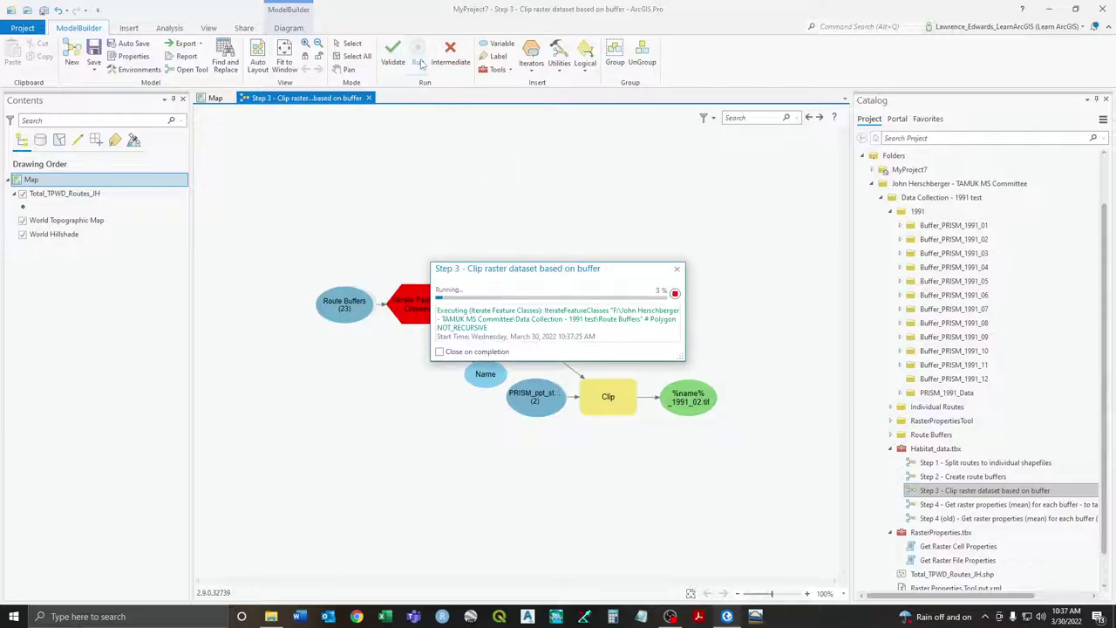
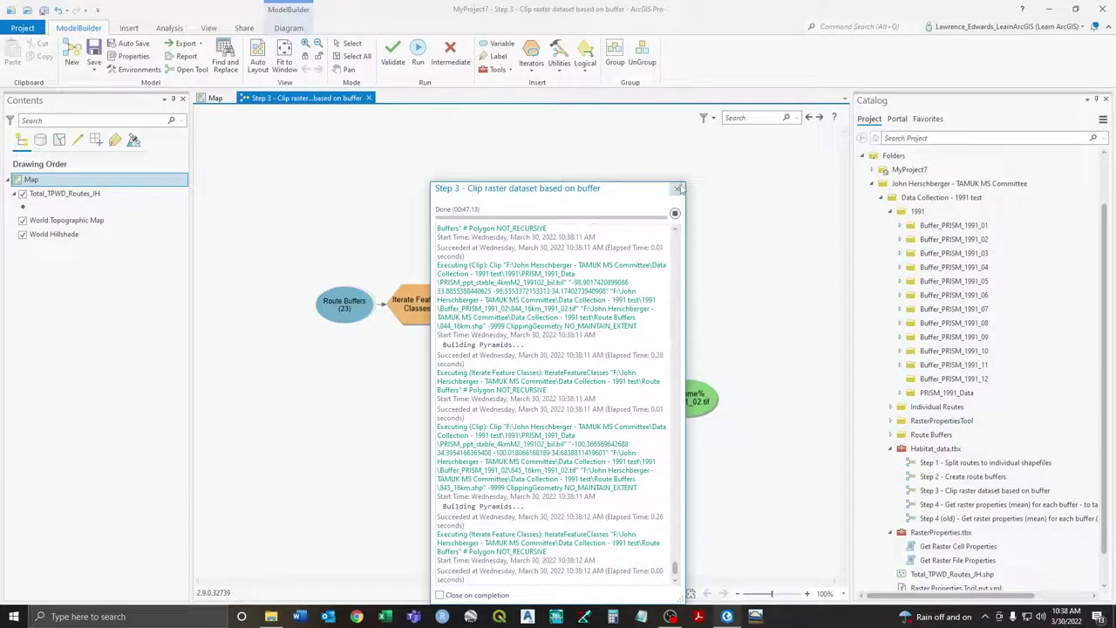
Refresh and expand Buffer_PRISM_1991_02 to list its new clipped .tif rasters, then show the map
left_click(680, 189)
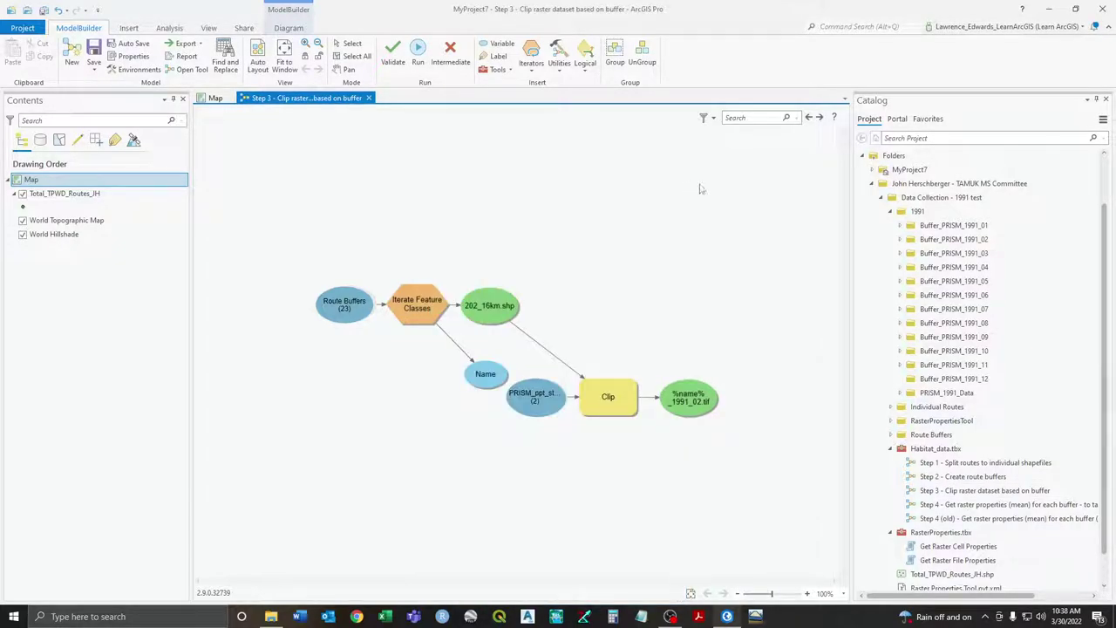
left_click(958, 242)
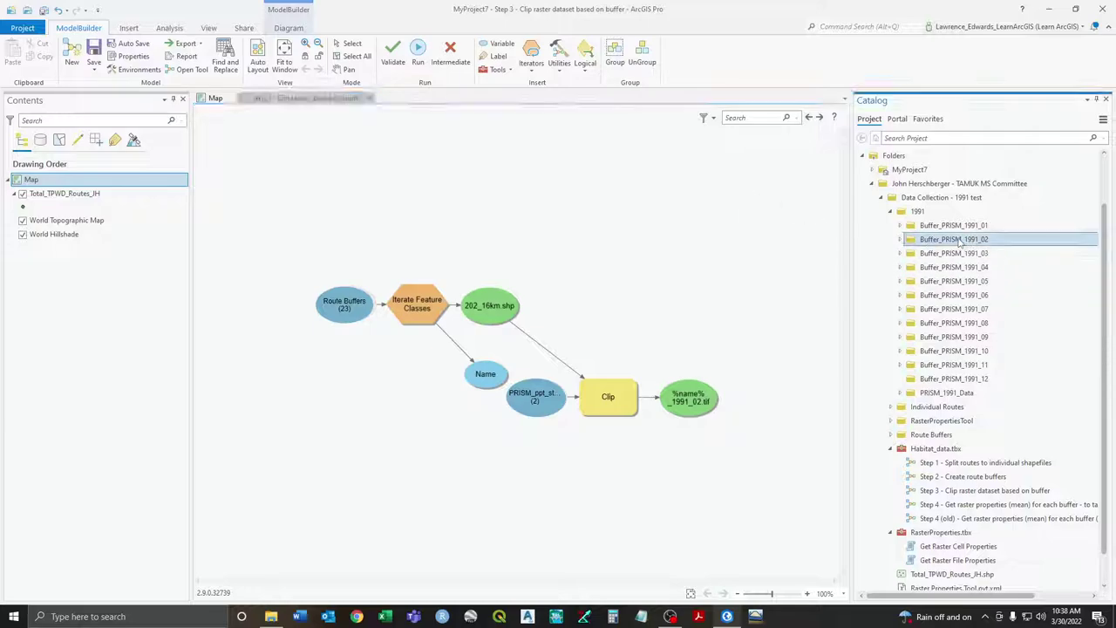
right_click(960, 242)
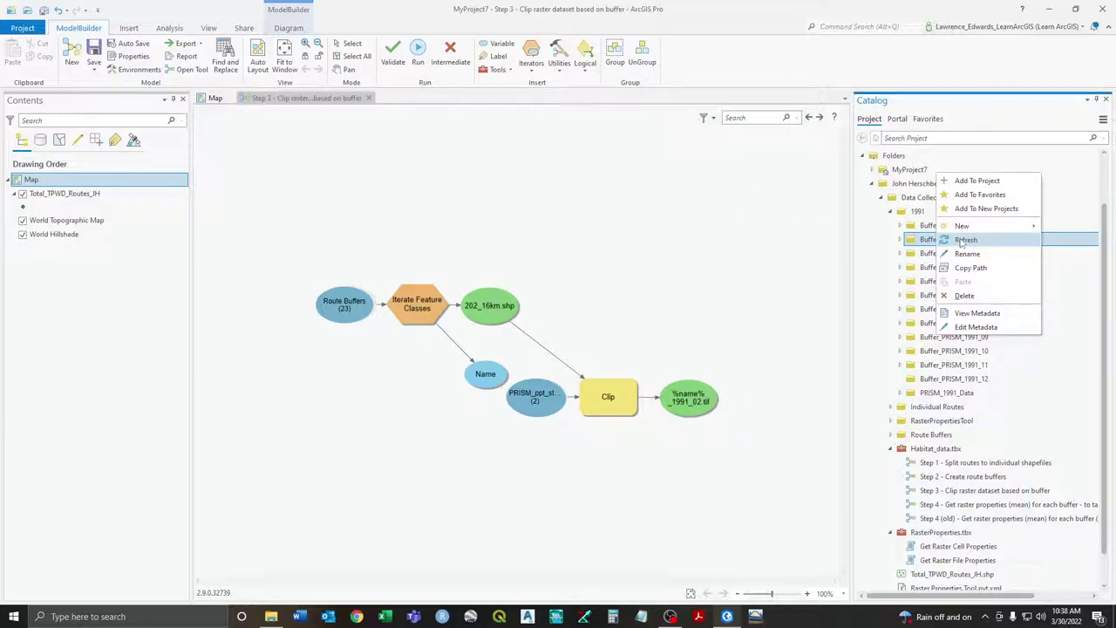
left_click(962, 240)
double_click(957, 241)
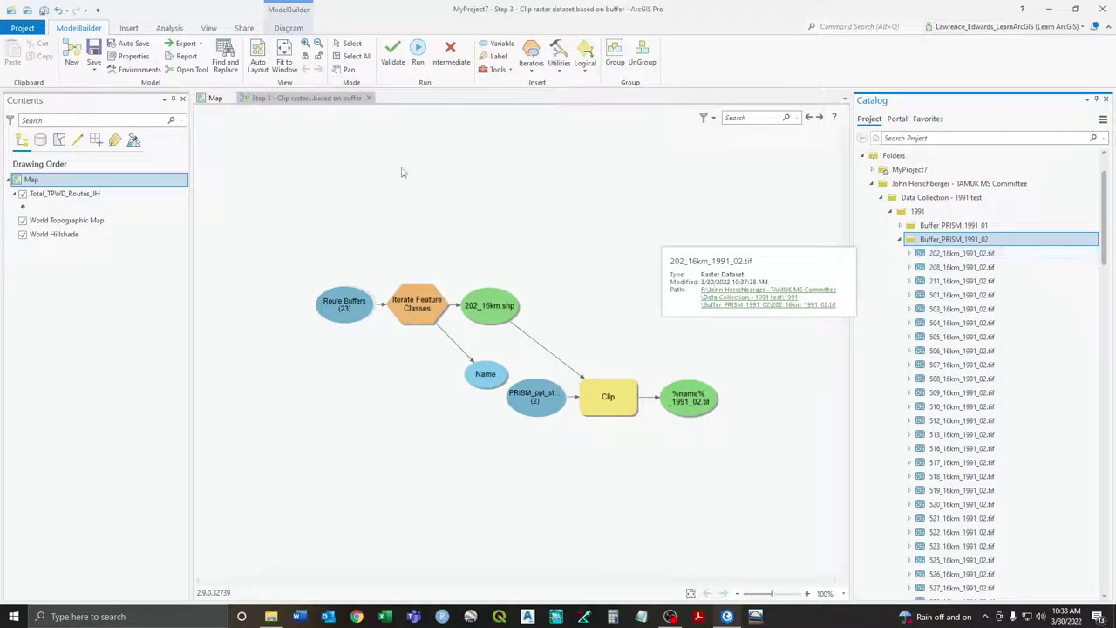
left_click(214, 97)
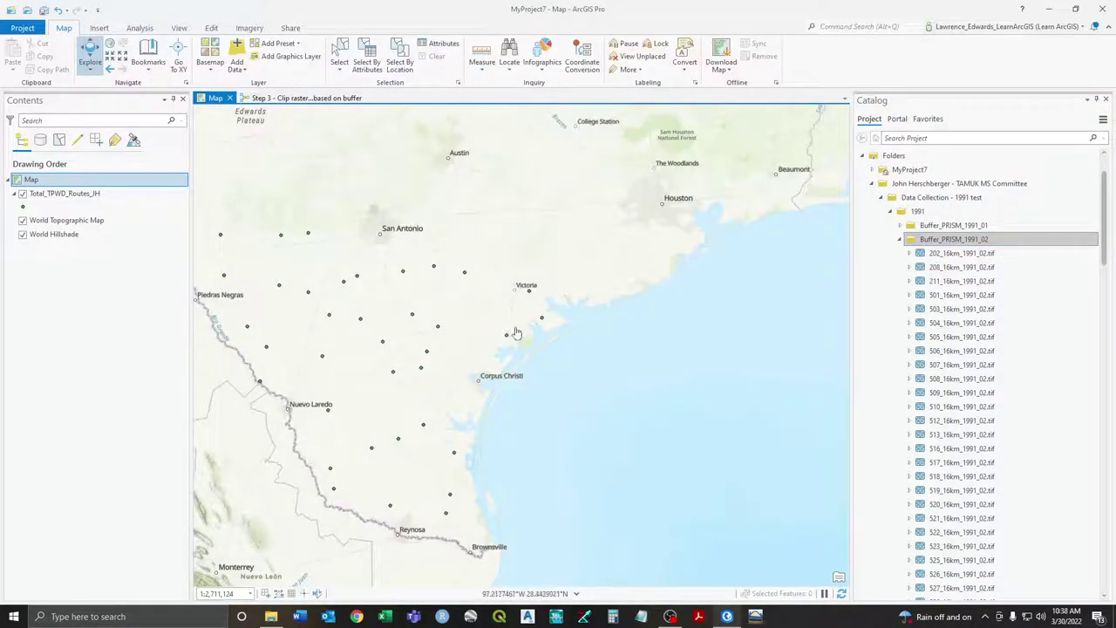
Add 202_16km_1991_02.tif and 202_16km_1991_01.tif from the buffer folders to the map
scroll(515, 332, "up", 3)
mouse_move(968, 254)
left_mouse_down()
mouse_move(644, 250)
mouse_move(130, 222)
left_mouse_up()
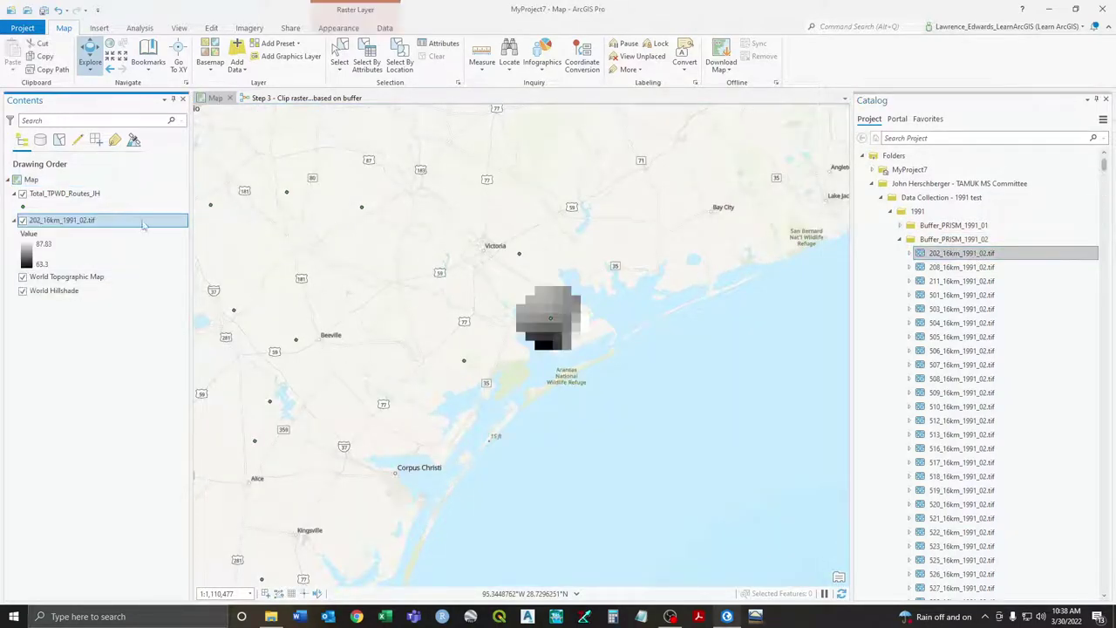
scroll(591, 328, "up", 4)
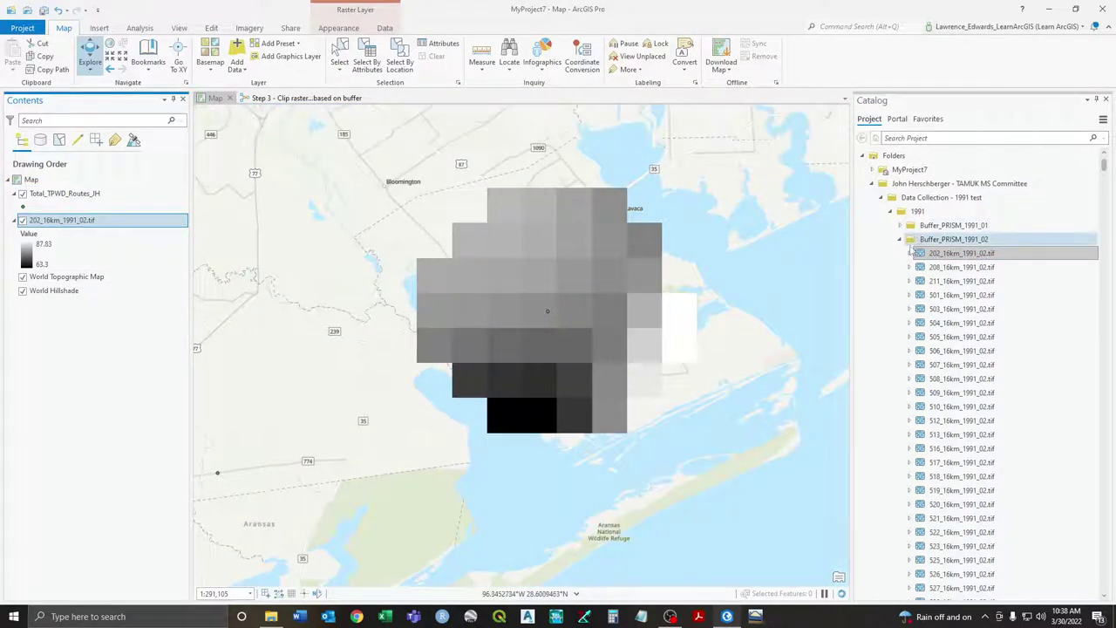
left_click(900, 239)
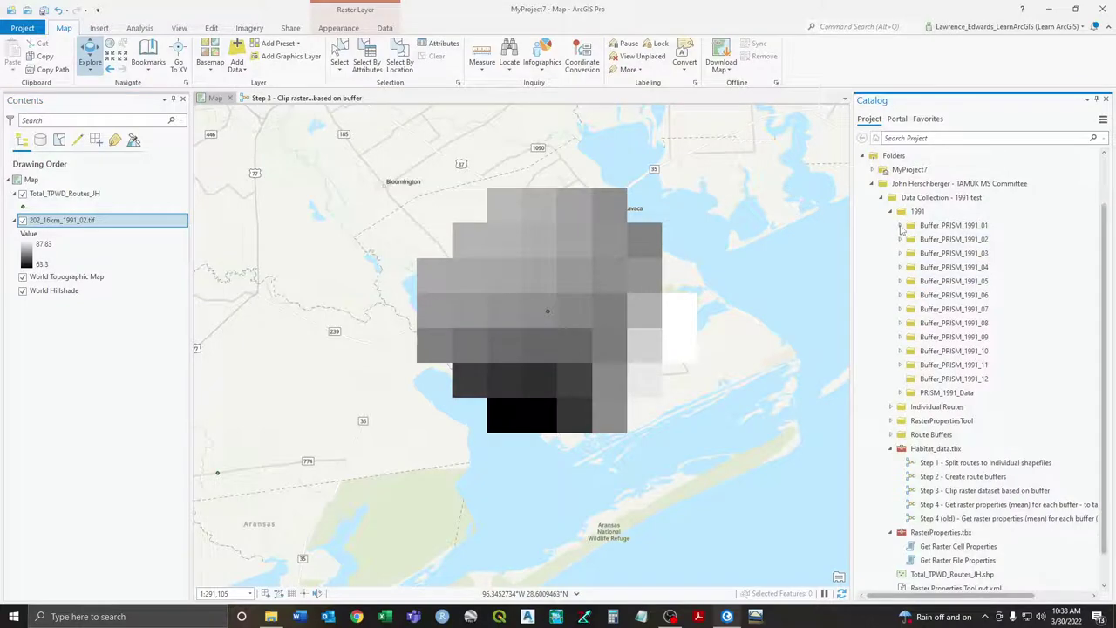
left_click(900, 225)
left_click_drag(960, 239, 54, 219)
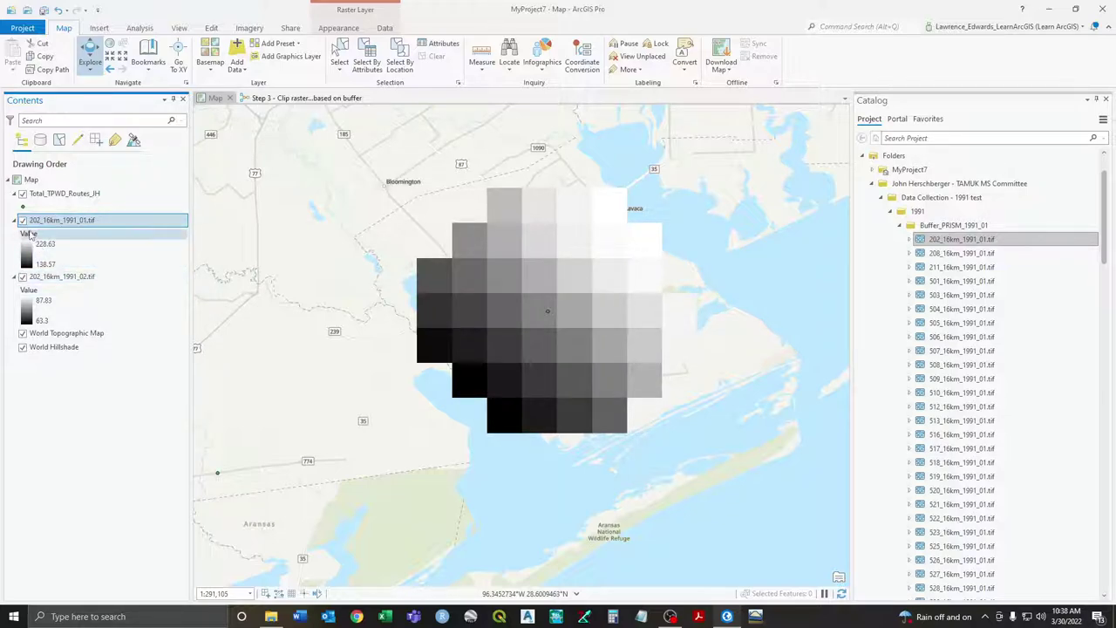
Toggle the January raster's visibility to compare, leaving it hidden so February shows
left_click(23, 220)
double_click(22, 221)
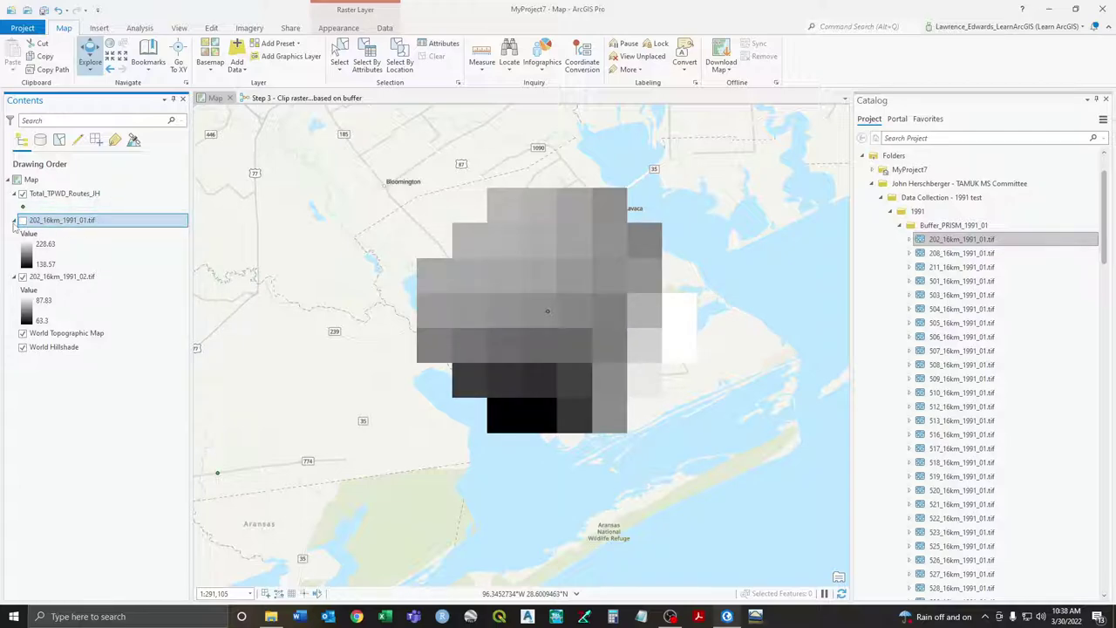
left_click(23, 220)
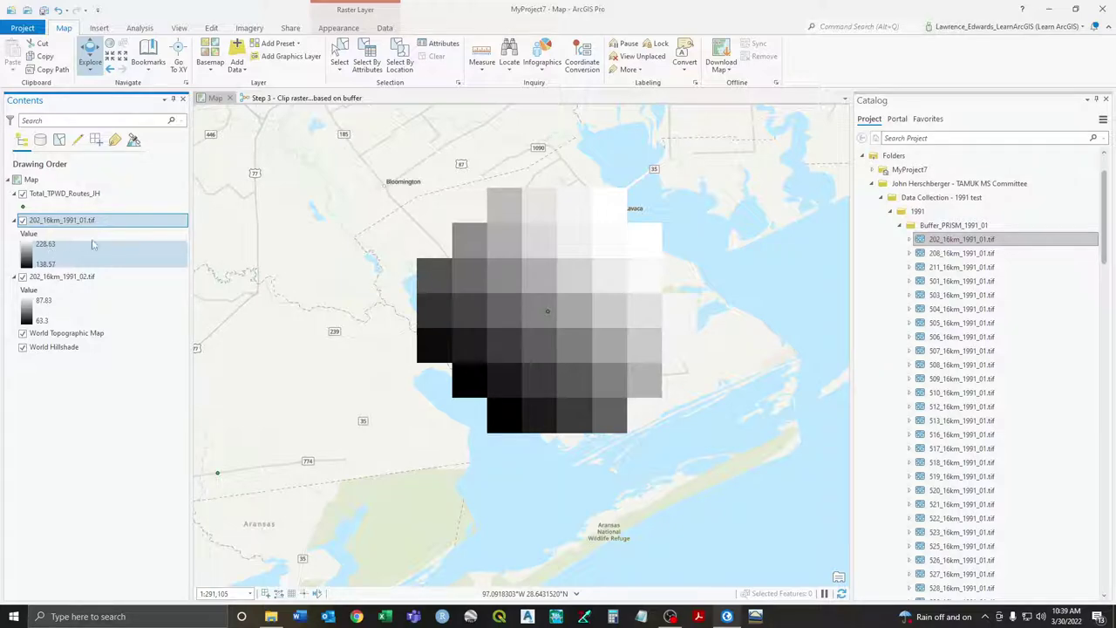
left_click(23, 221)
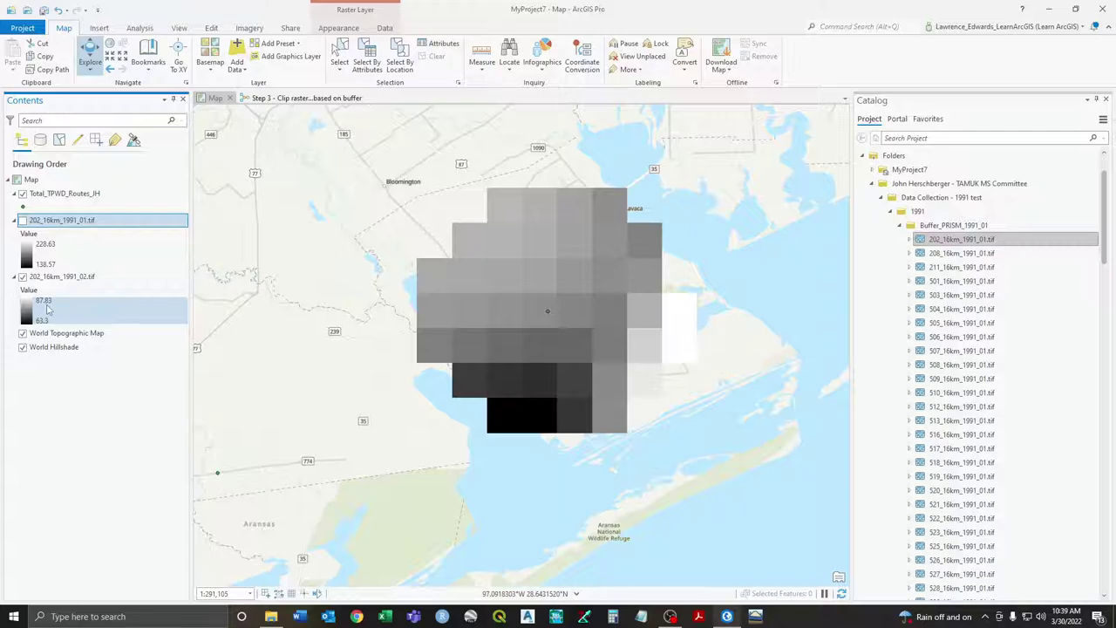
left_click(54, 277)
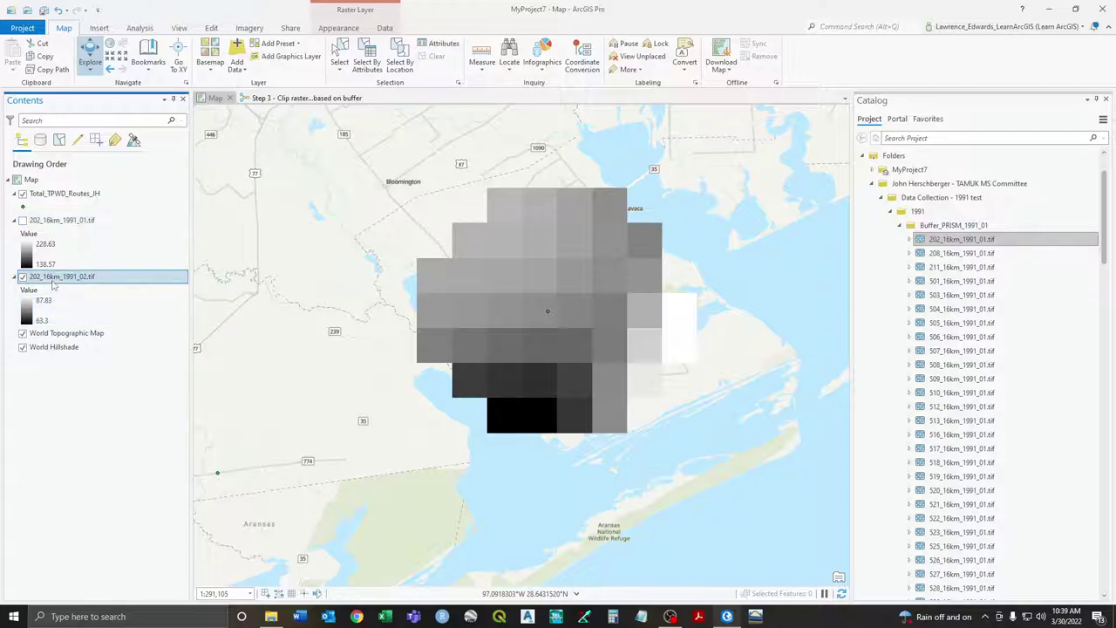
Remove the test raster layers from the map and collapse the January buffer folder
right_click(54, 227)
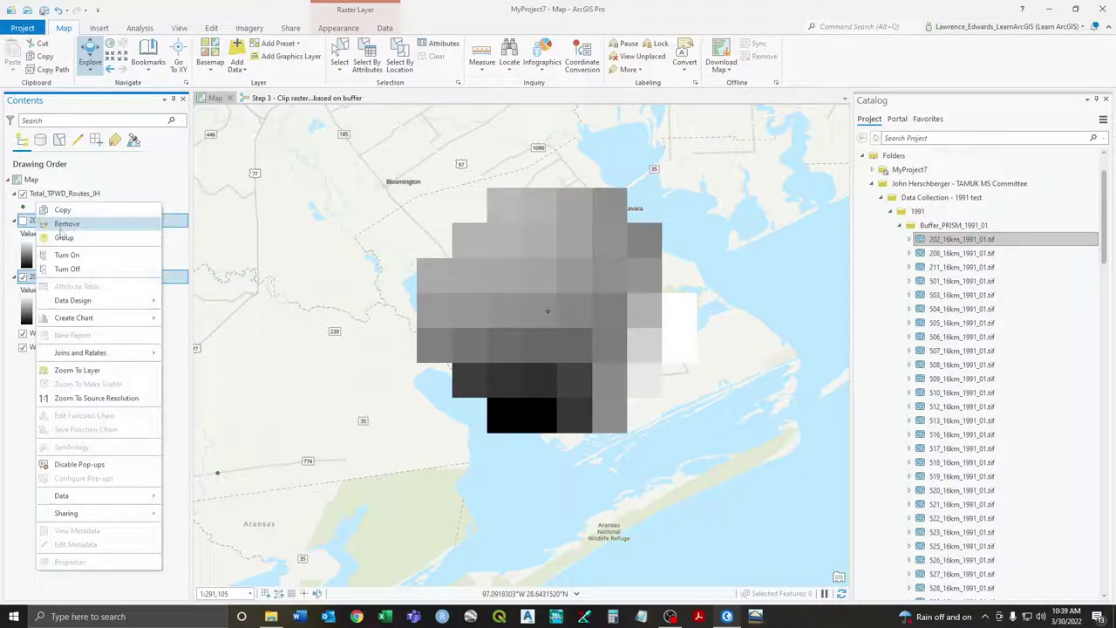
left_click(66, 225)
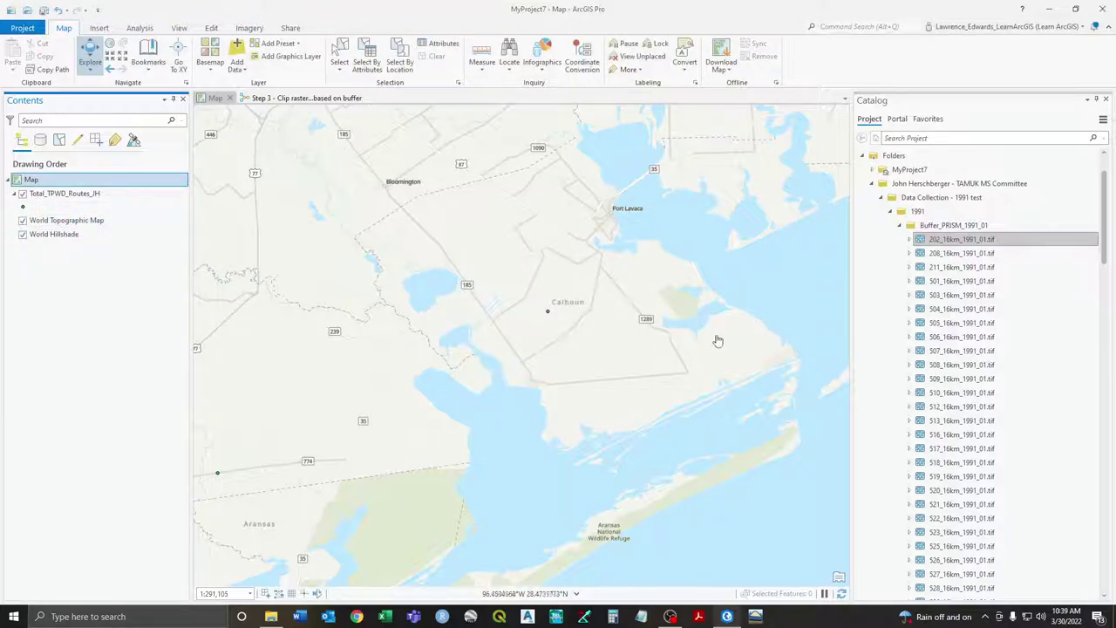
left_click(901, 226)
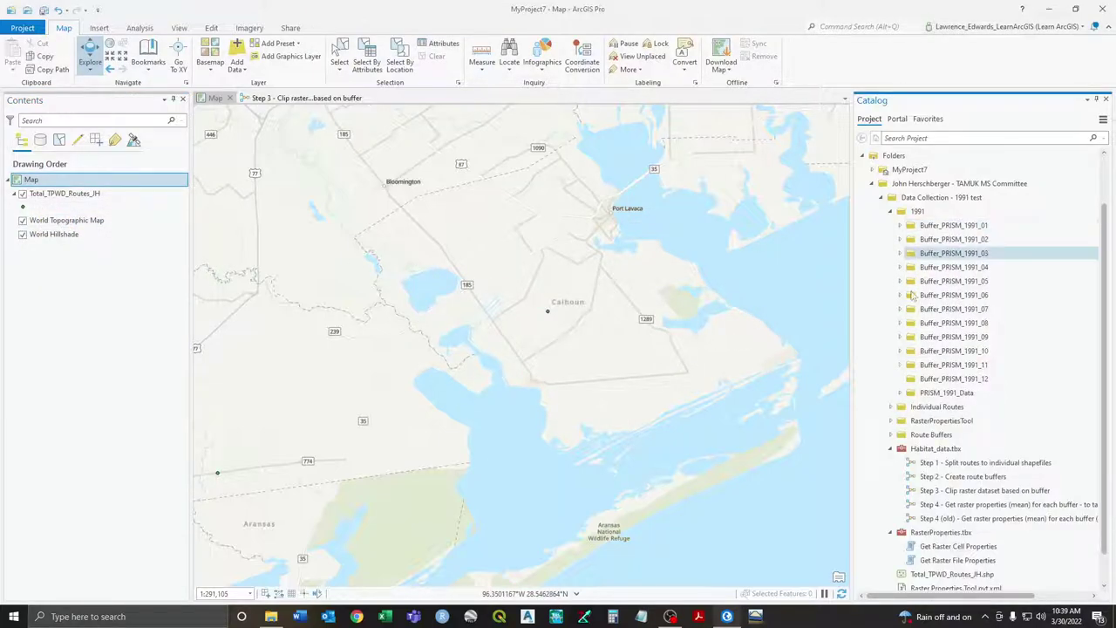
Close the Step 3 clip model and open the Step 4 model from Habitat_data.tbx for editing
left_click(306, 98)
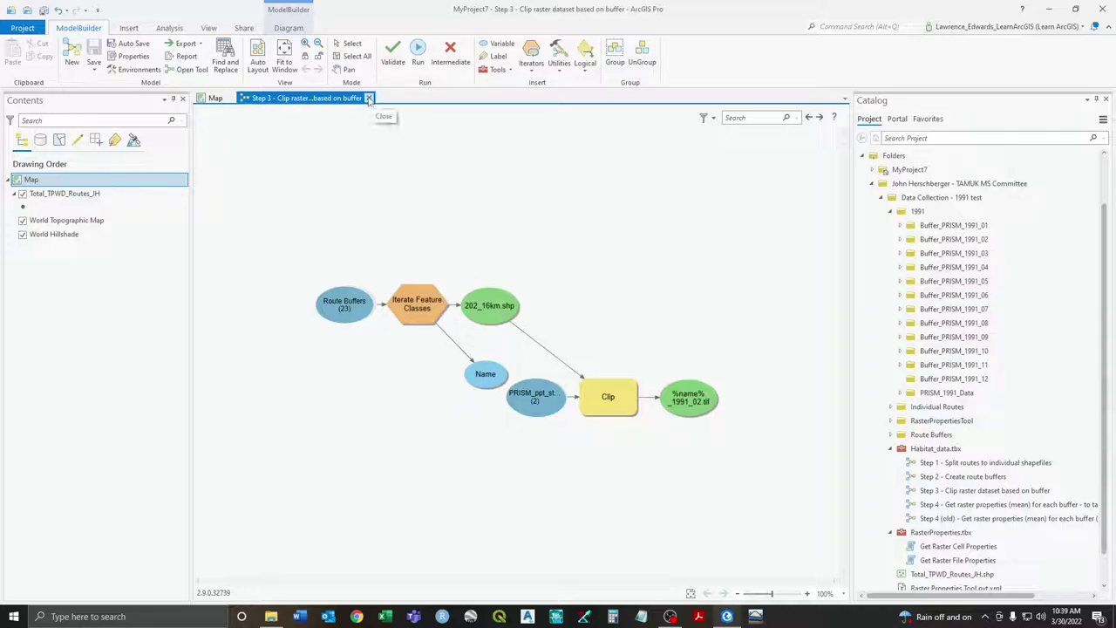
left_click(369, 98)
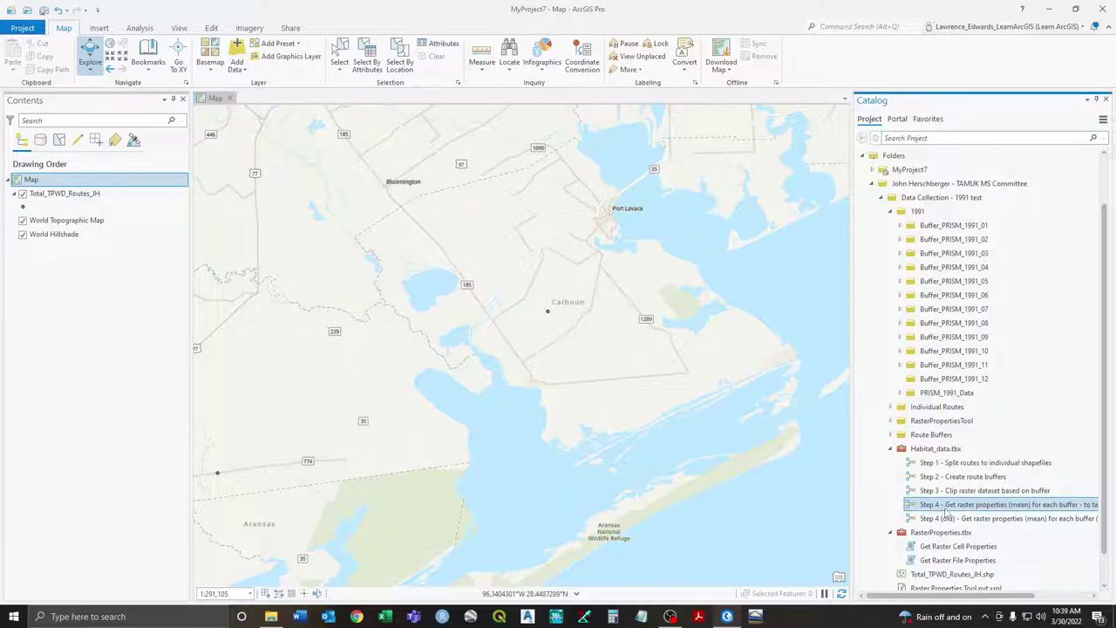
right_click(948, 504)
left_click(975, 325)
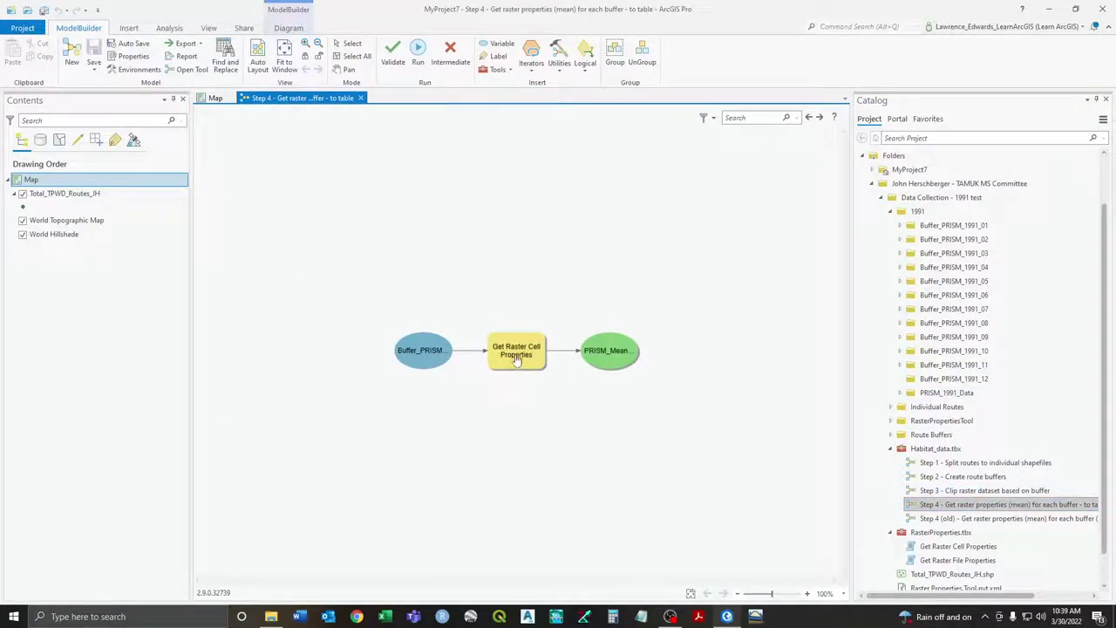
Set Get Raster Cell Properties' Search Workspace to the Buffer_PRISM_1991_02 folder
right_click(518, 356)
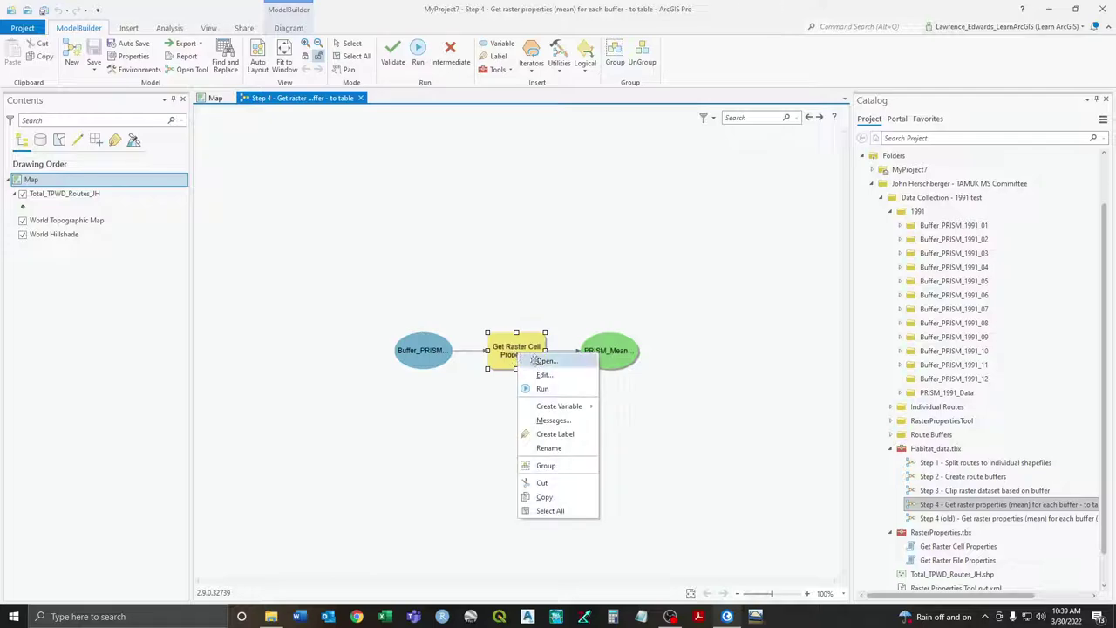
left_click(546, 361)
left_click_drag(586, 329, 569, 253)
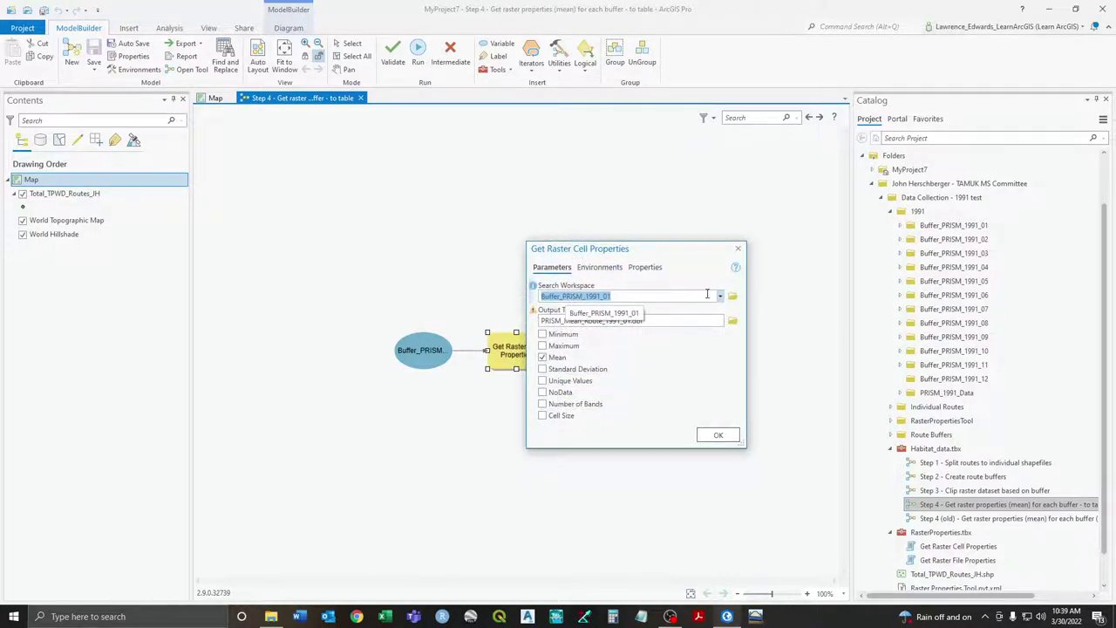
left_click(735, 299)
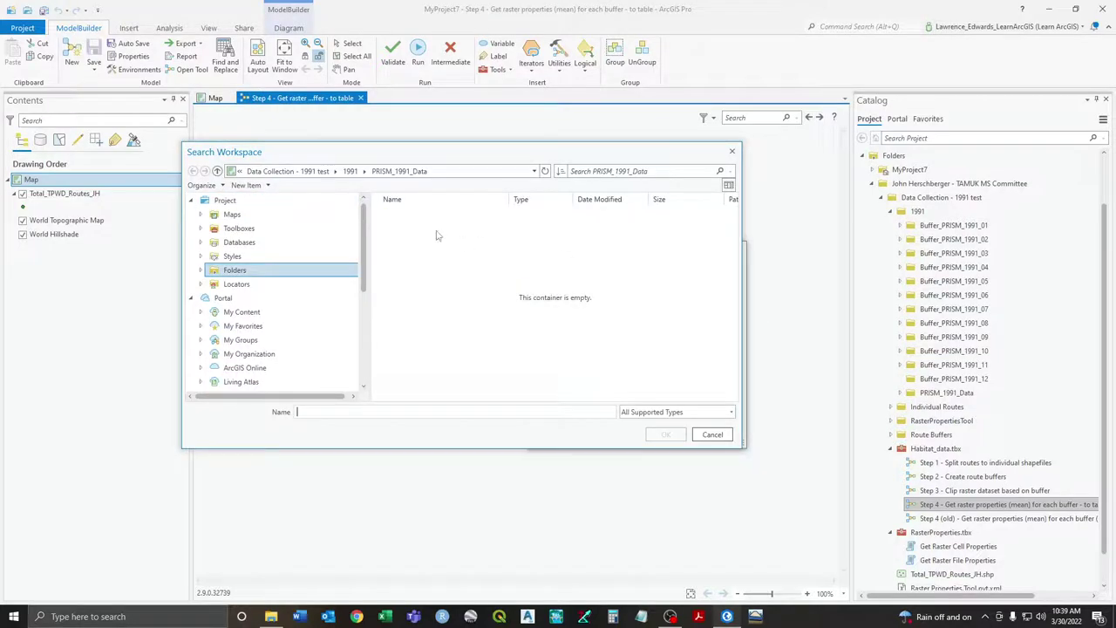
left_click(218, 171)
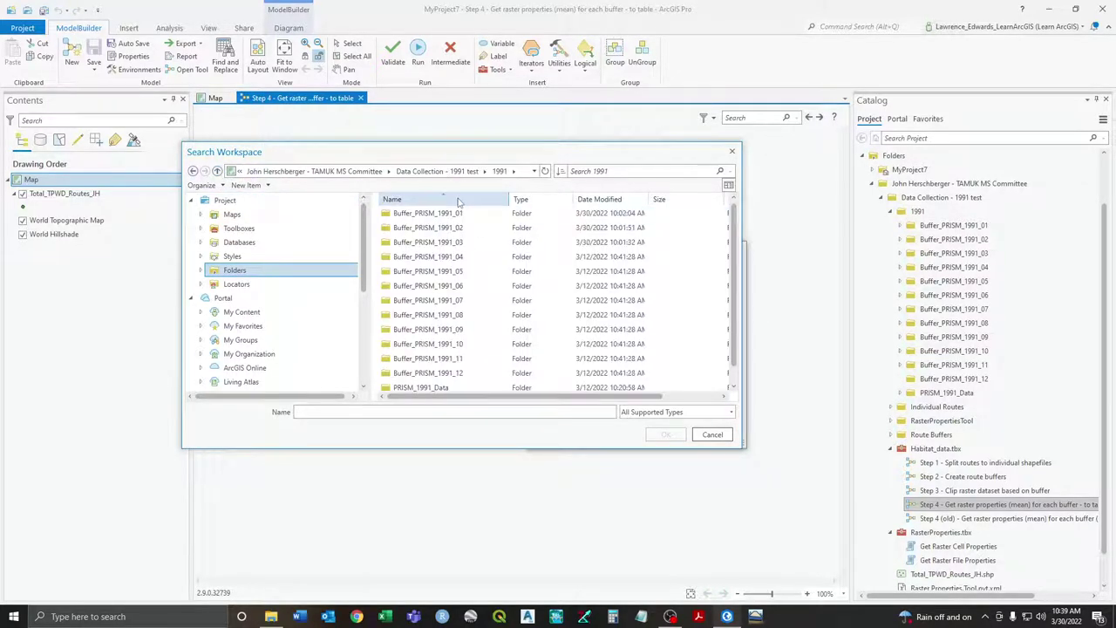
left_click(454, 230)
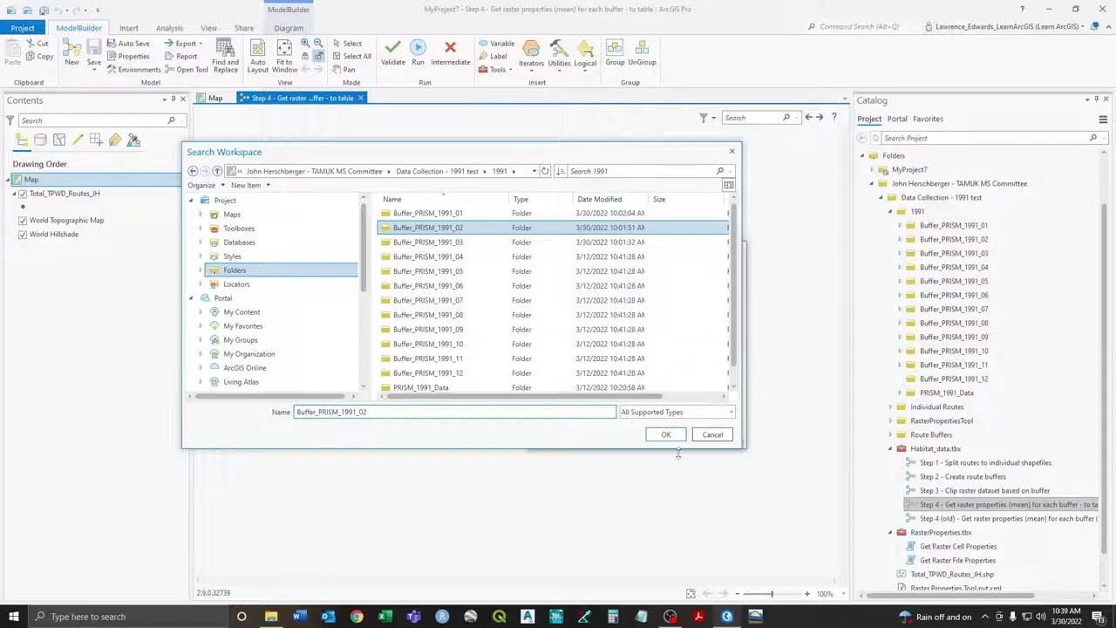
left_click(666, 436)
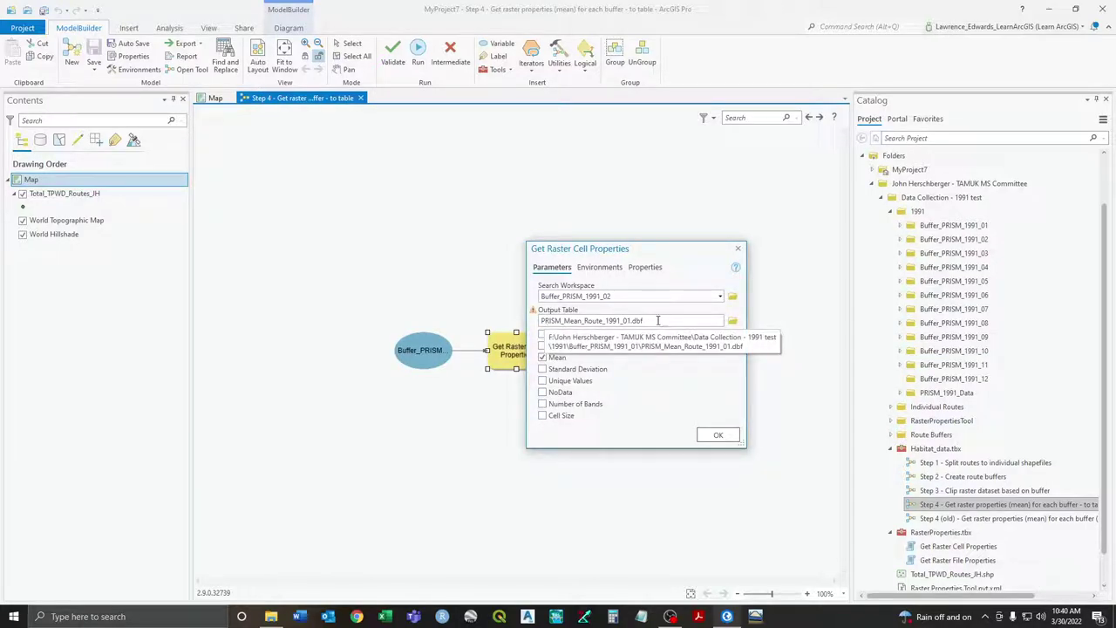
Name the output table PRISM_Mean_Route_1991_02.dbf, keep Mean checked, and apply the settings
left_click_drag(658, 320, 624, 320)
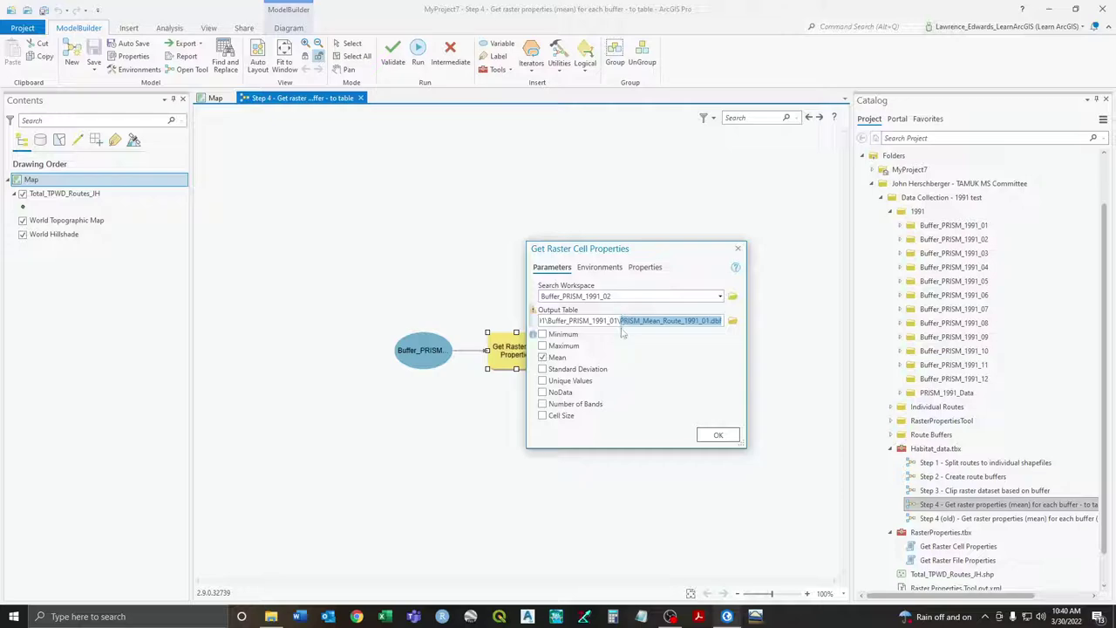
left_click(733, 321)
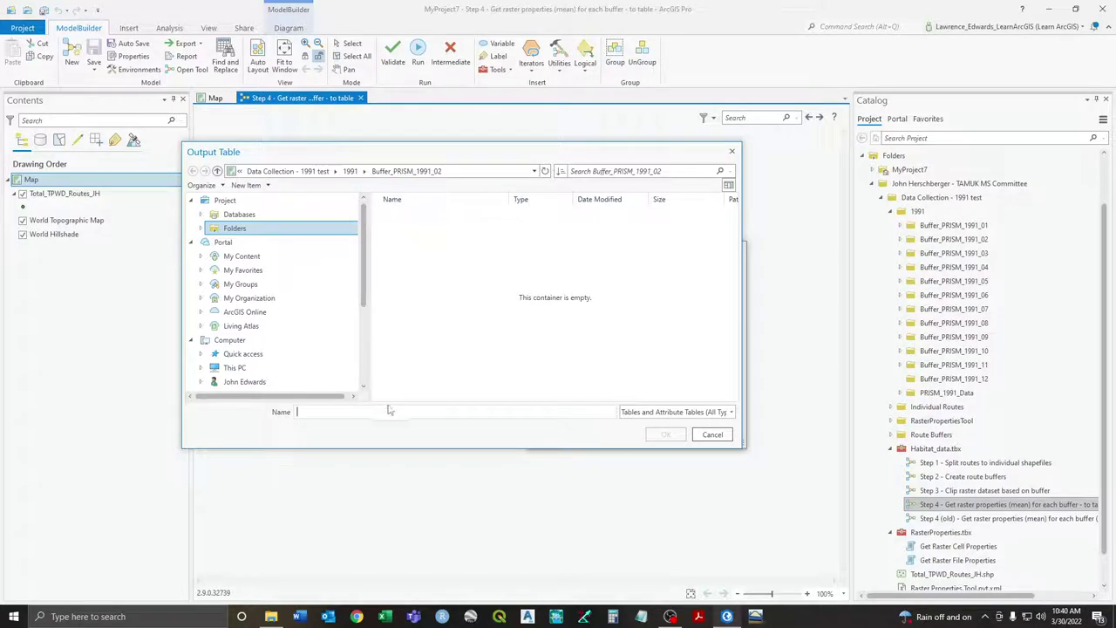
type("PRISM_Mean_Route_1991_01.dbf")
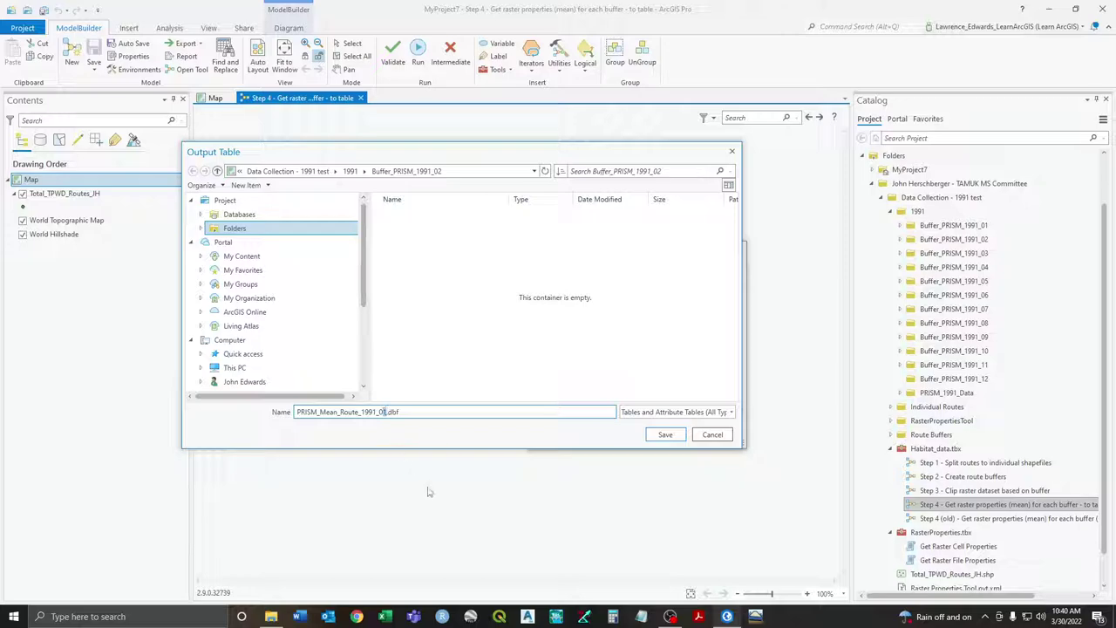
type("2")
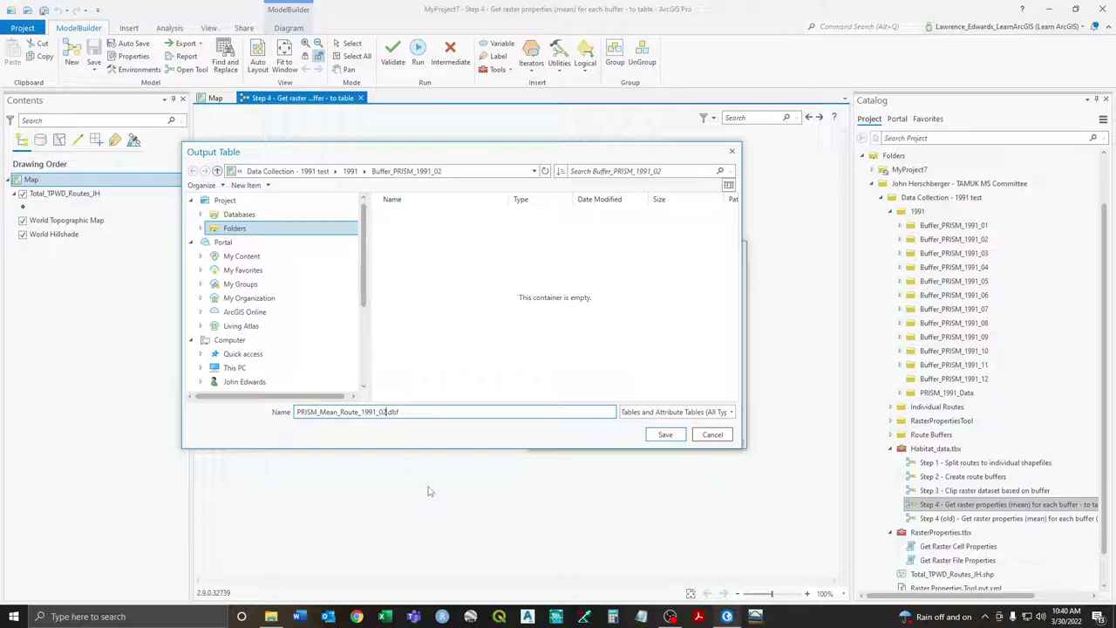
left_click(680, 437)
left_click(543, 357)
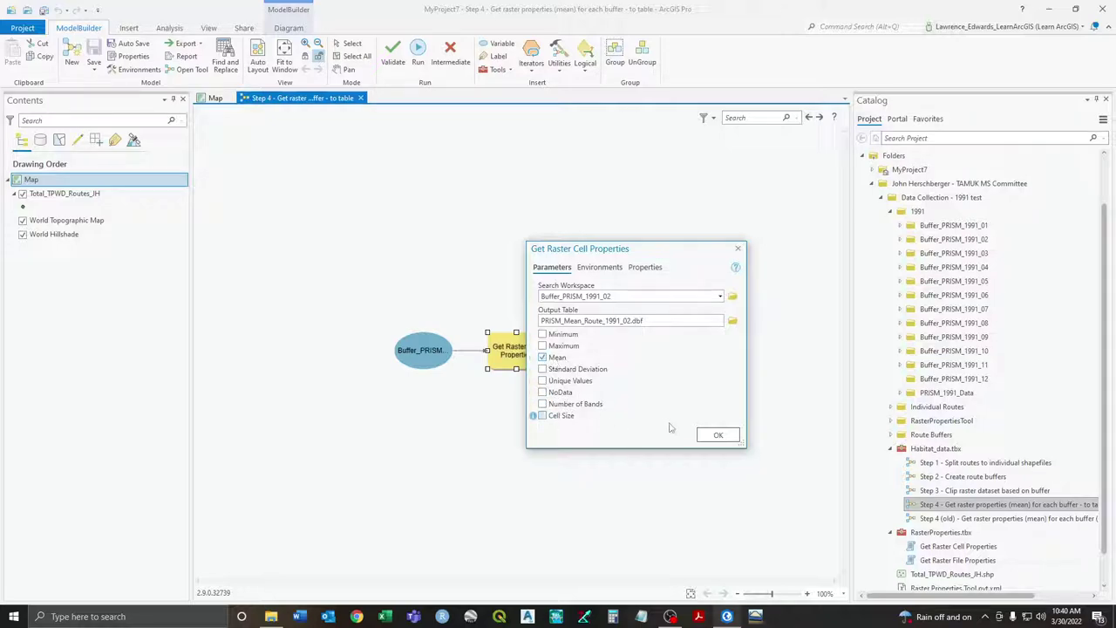
left_click(729, 439)
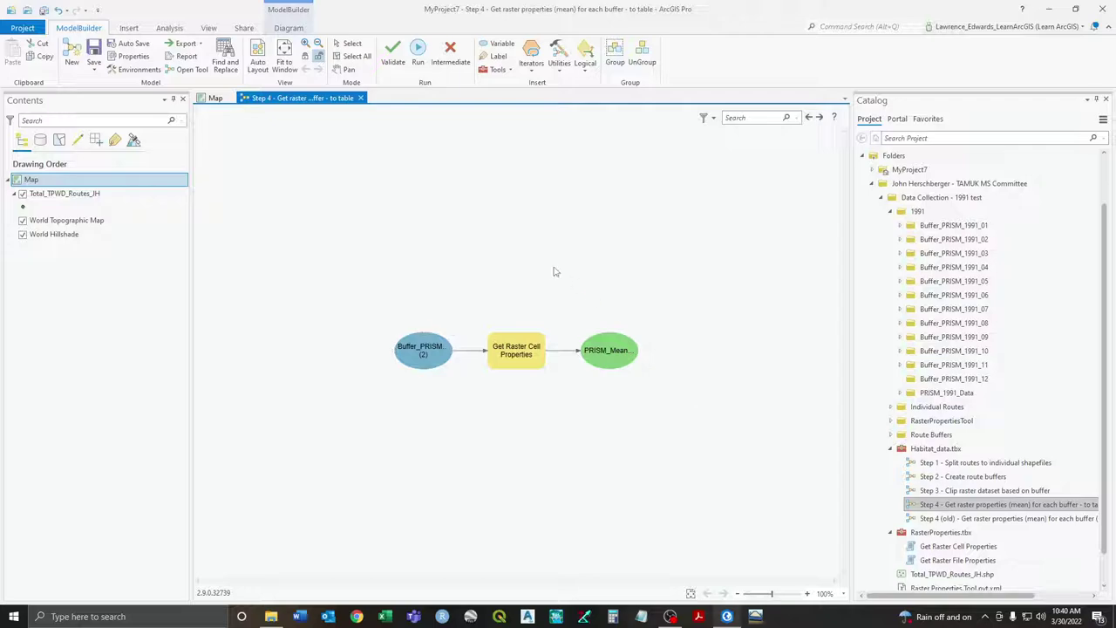
Run the Step 4 model and find PRISM_Mean_Route_1991_02.dbf inside Buffer_PRISM_1991_02
left_click(417, 58)
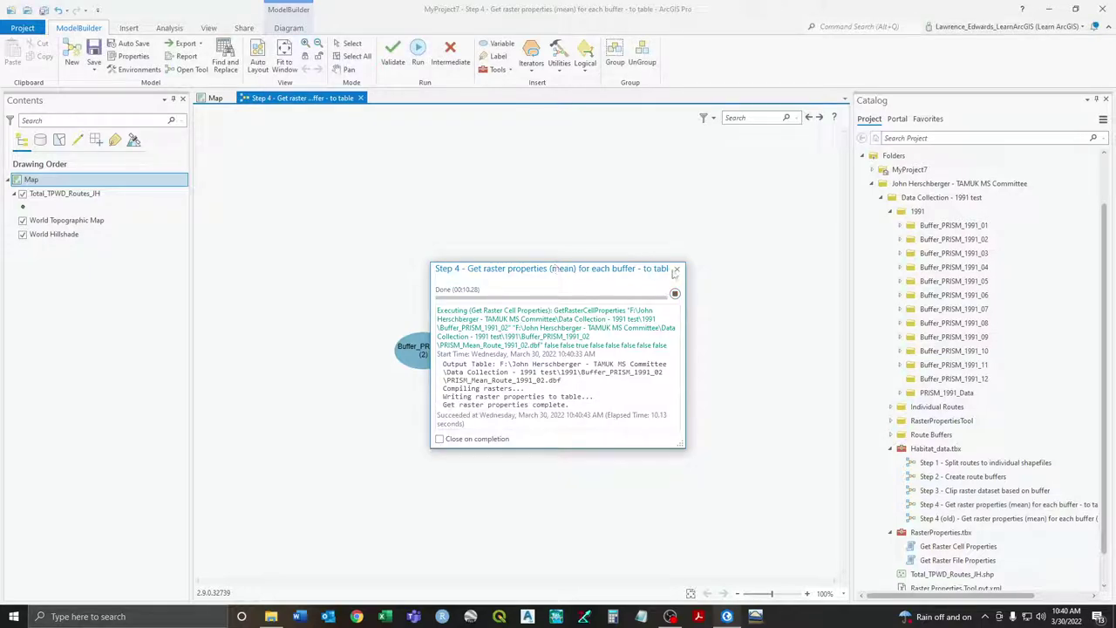
left_click(676, 270)
left_click(968, 240)
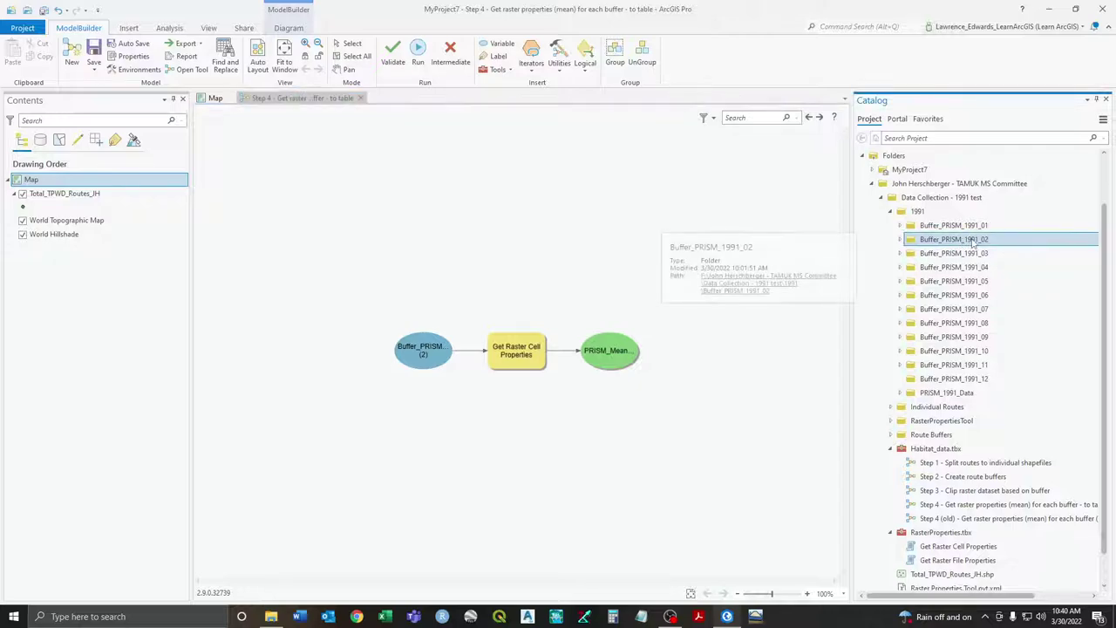
right_click(973, 243)
key("Escape")
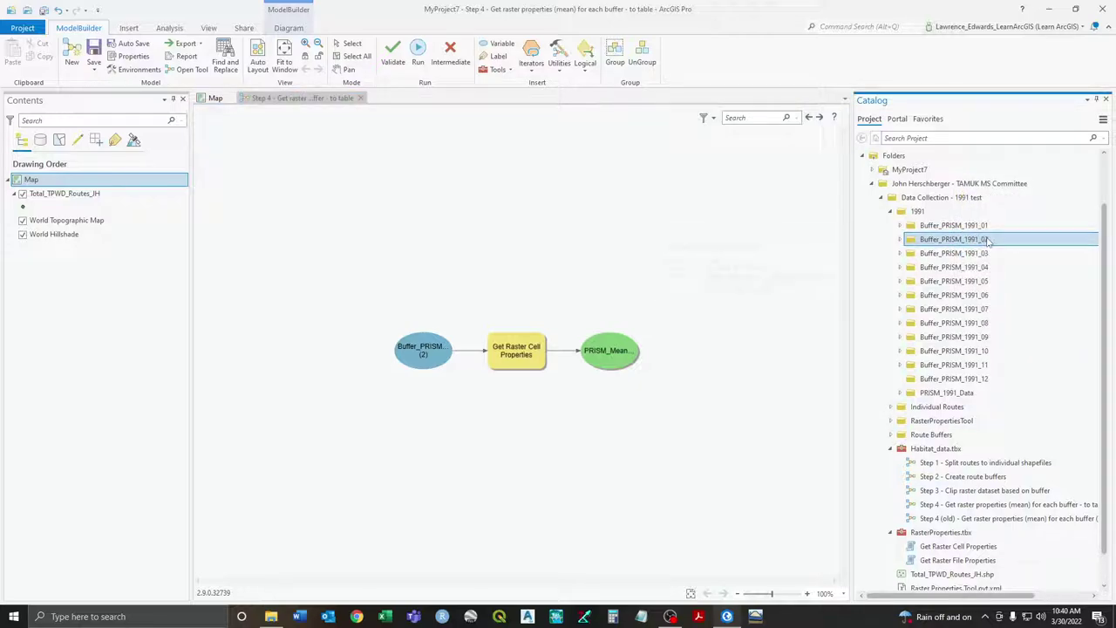
left_click(900, 239)
left_click_drag(1104, 210, 1103, 563)
left_click(942, 263)
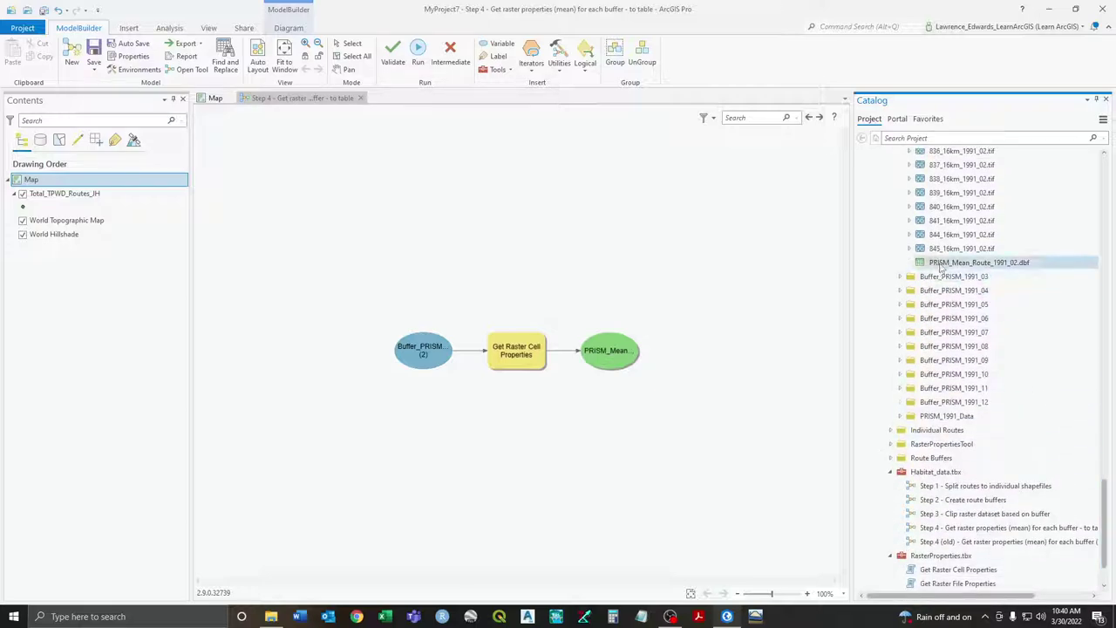
Open PRISM_Mean_Route_1991_02.dbf and review the Name and Mean values for 107 rasters
right_click(959, 265)
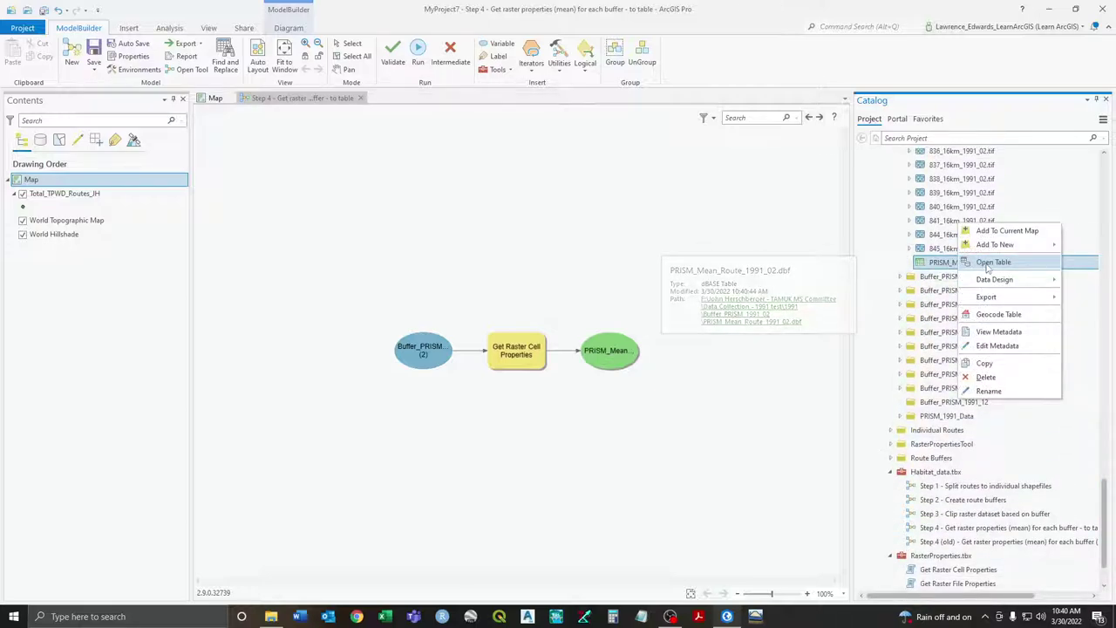
left_click(992, 263)
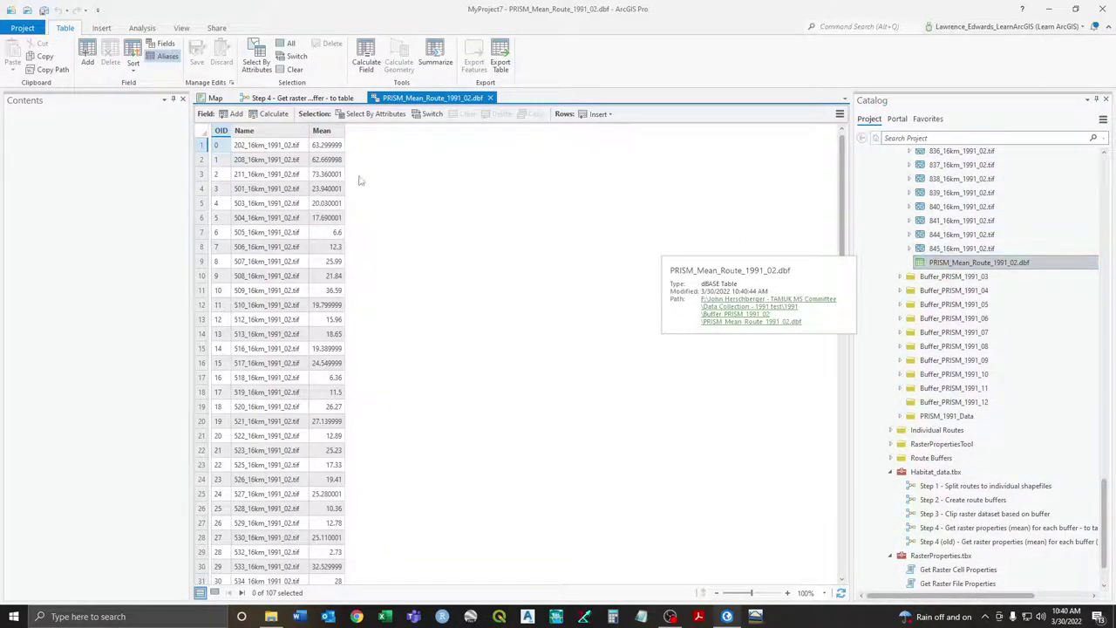
right_click(960, 262)
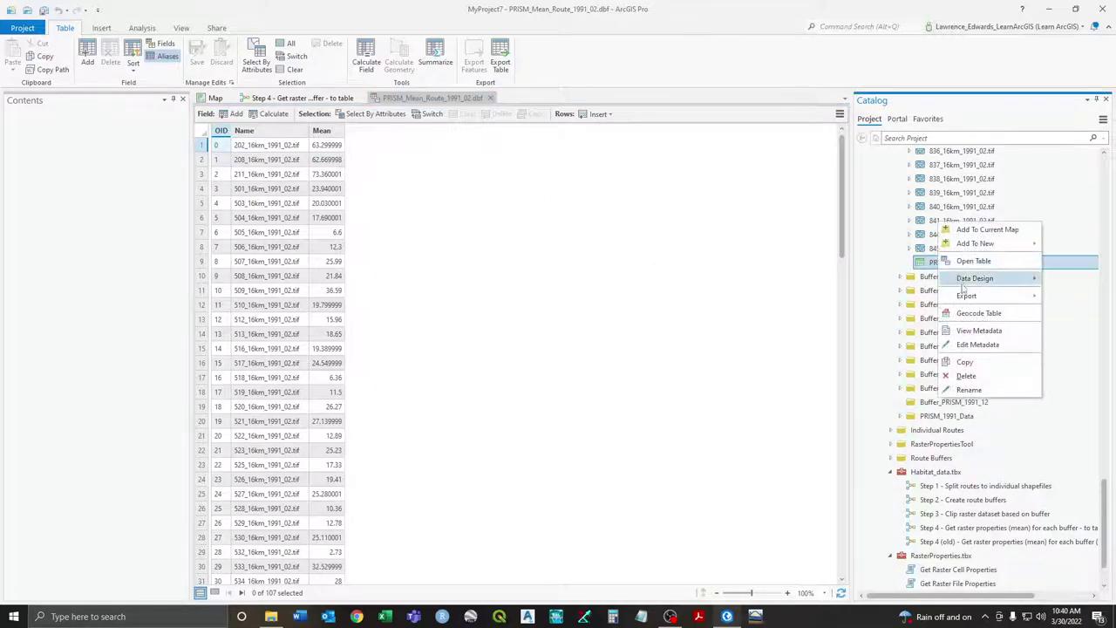
mouse_move(967, 297)
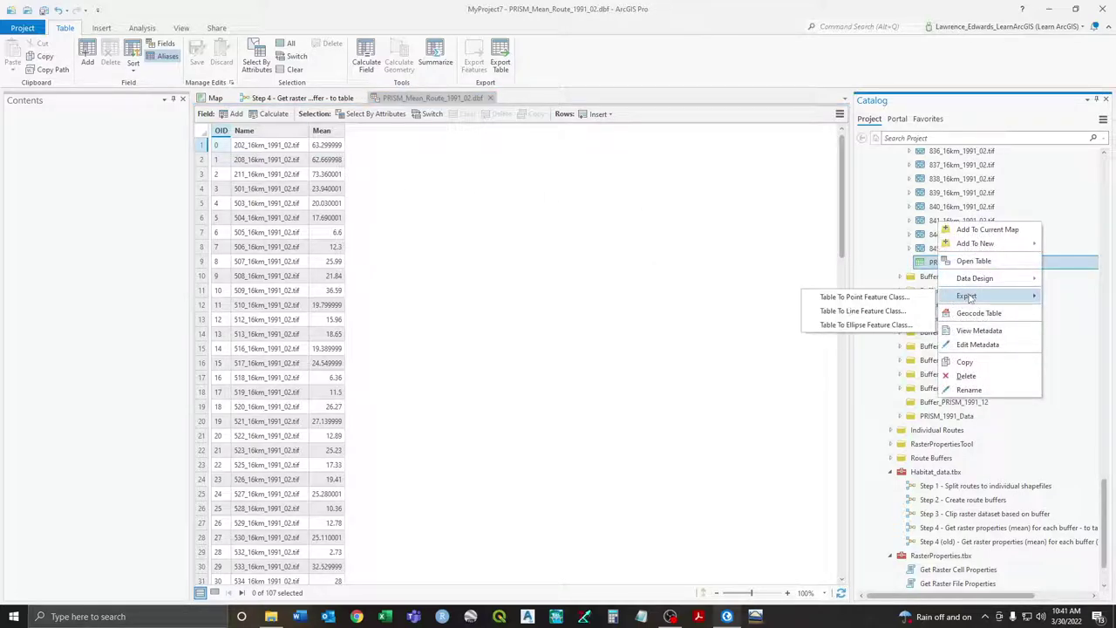
left_click(712, 268)
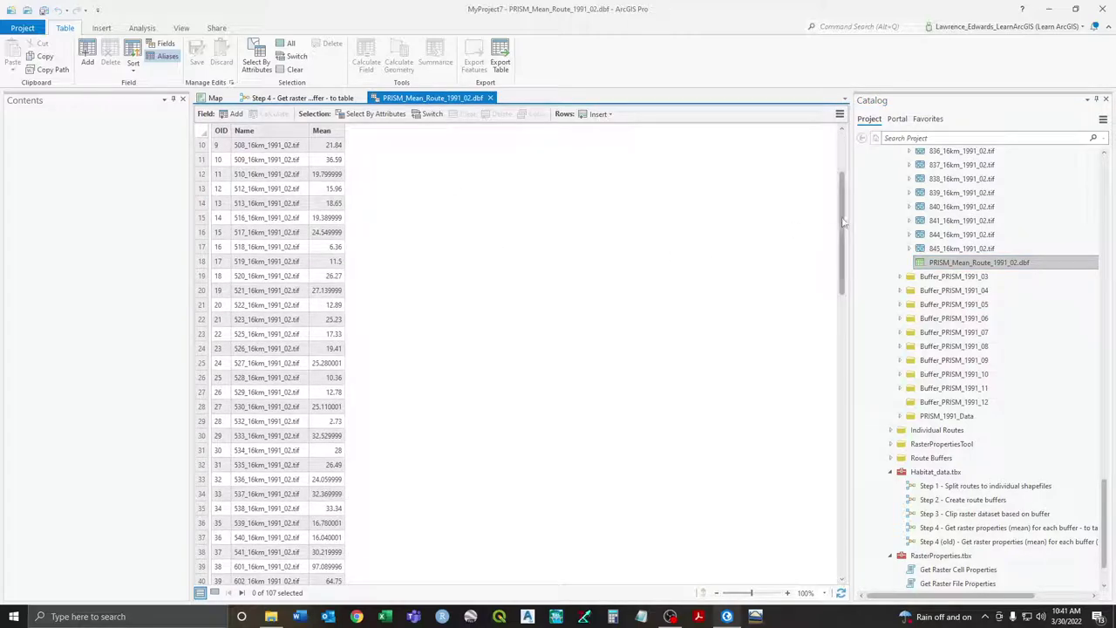
left_click_drag(844, 214, 833, 157)
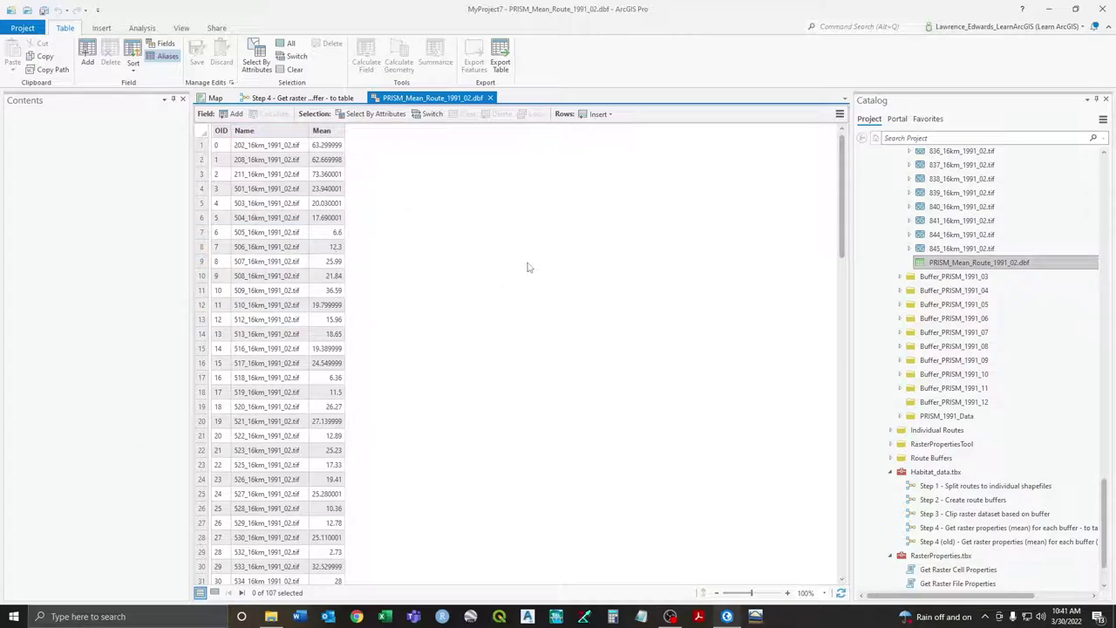
Close the PRISM_Mean_Route_1991_02.dbf table to return to the Step 4 model diagram
left_click(490, 98)
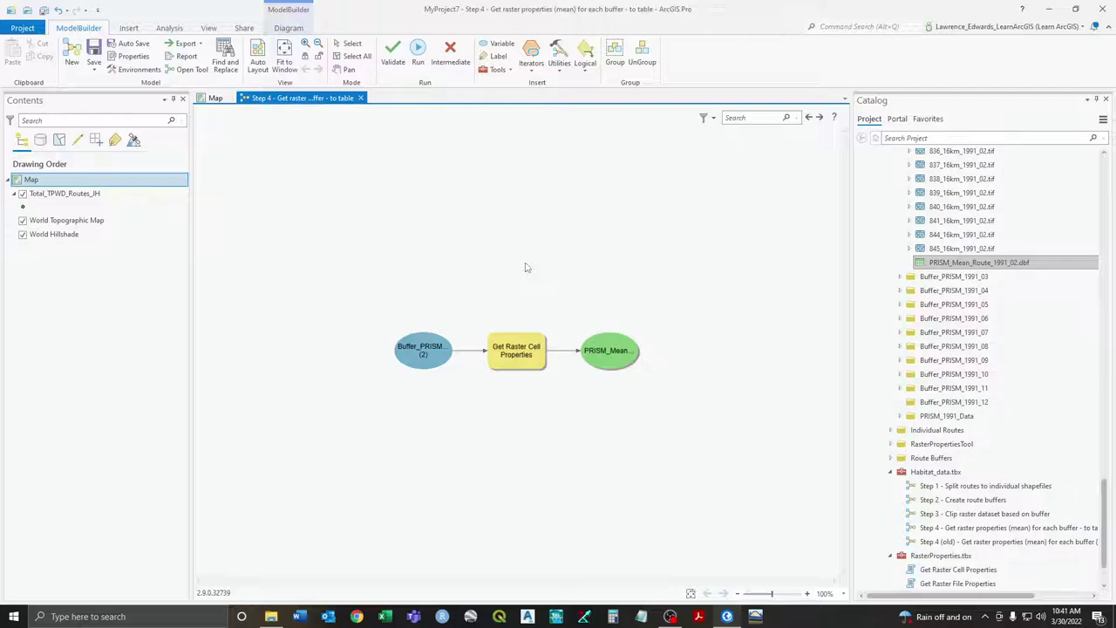
scroll(946, 276, "up", 3)
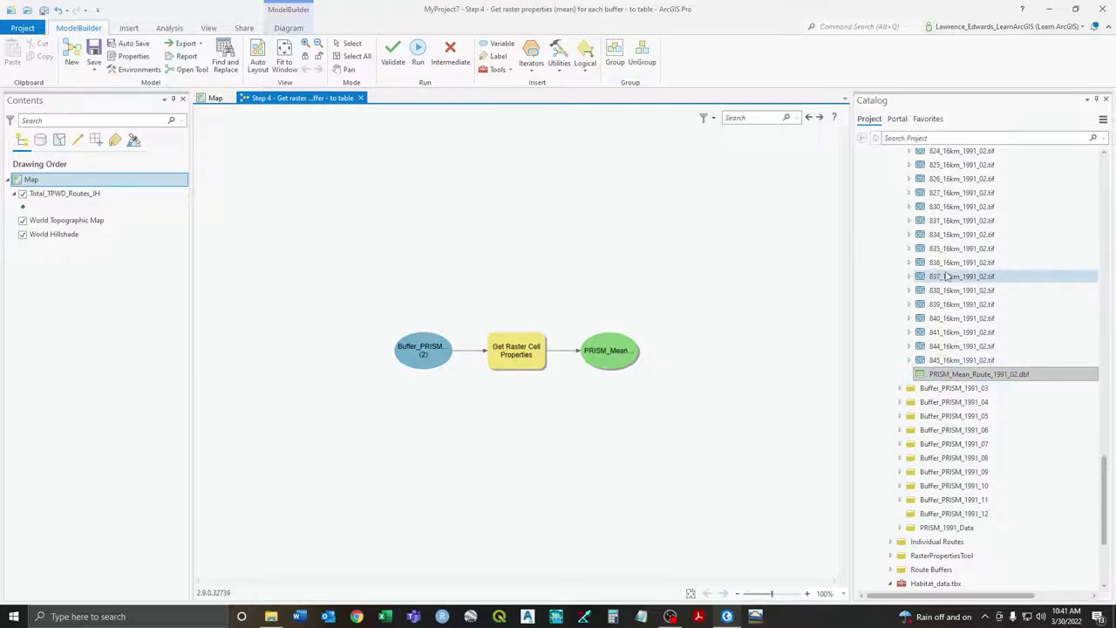
scroll(959, 261, "down", 3)
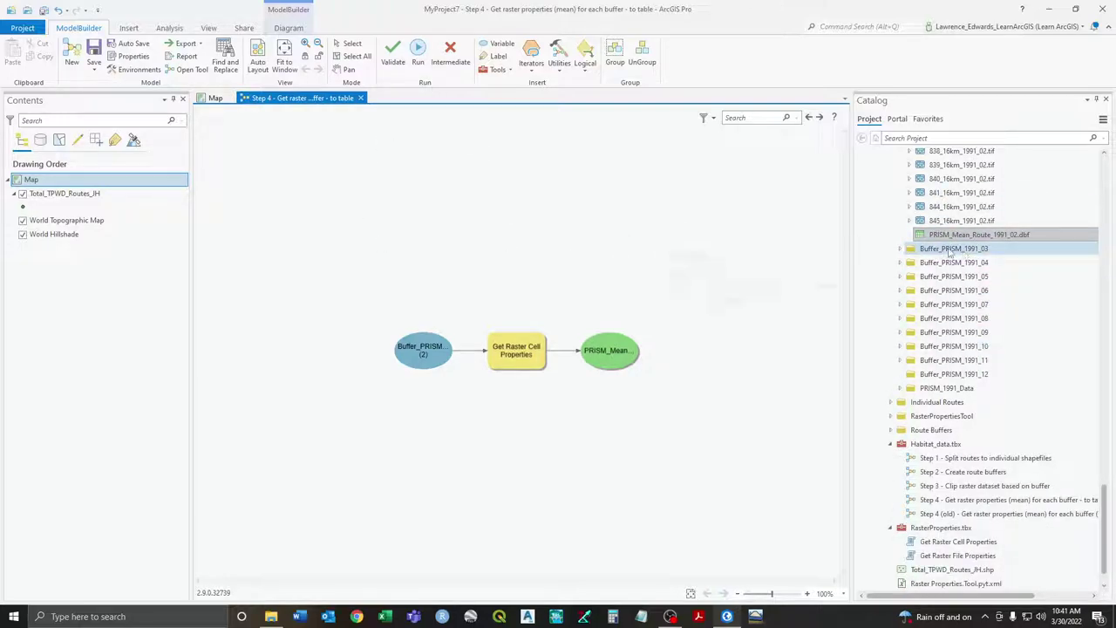